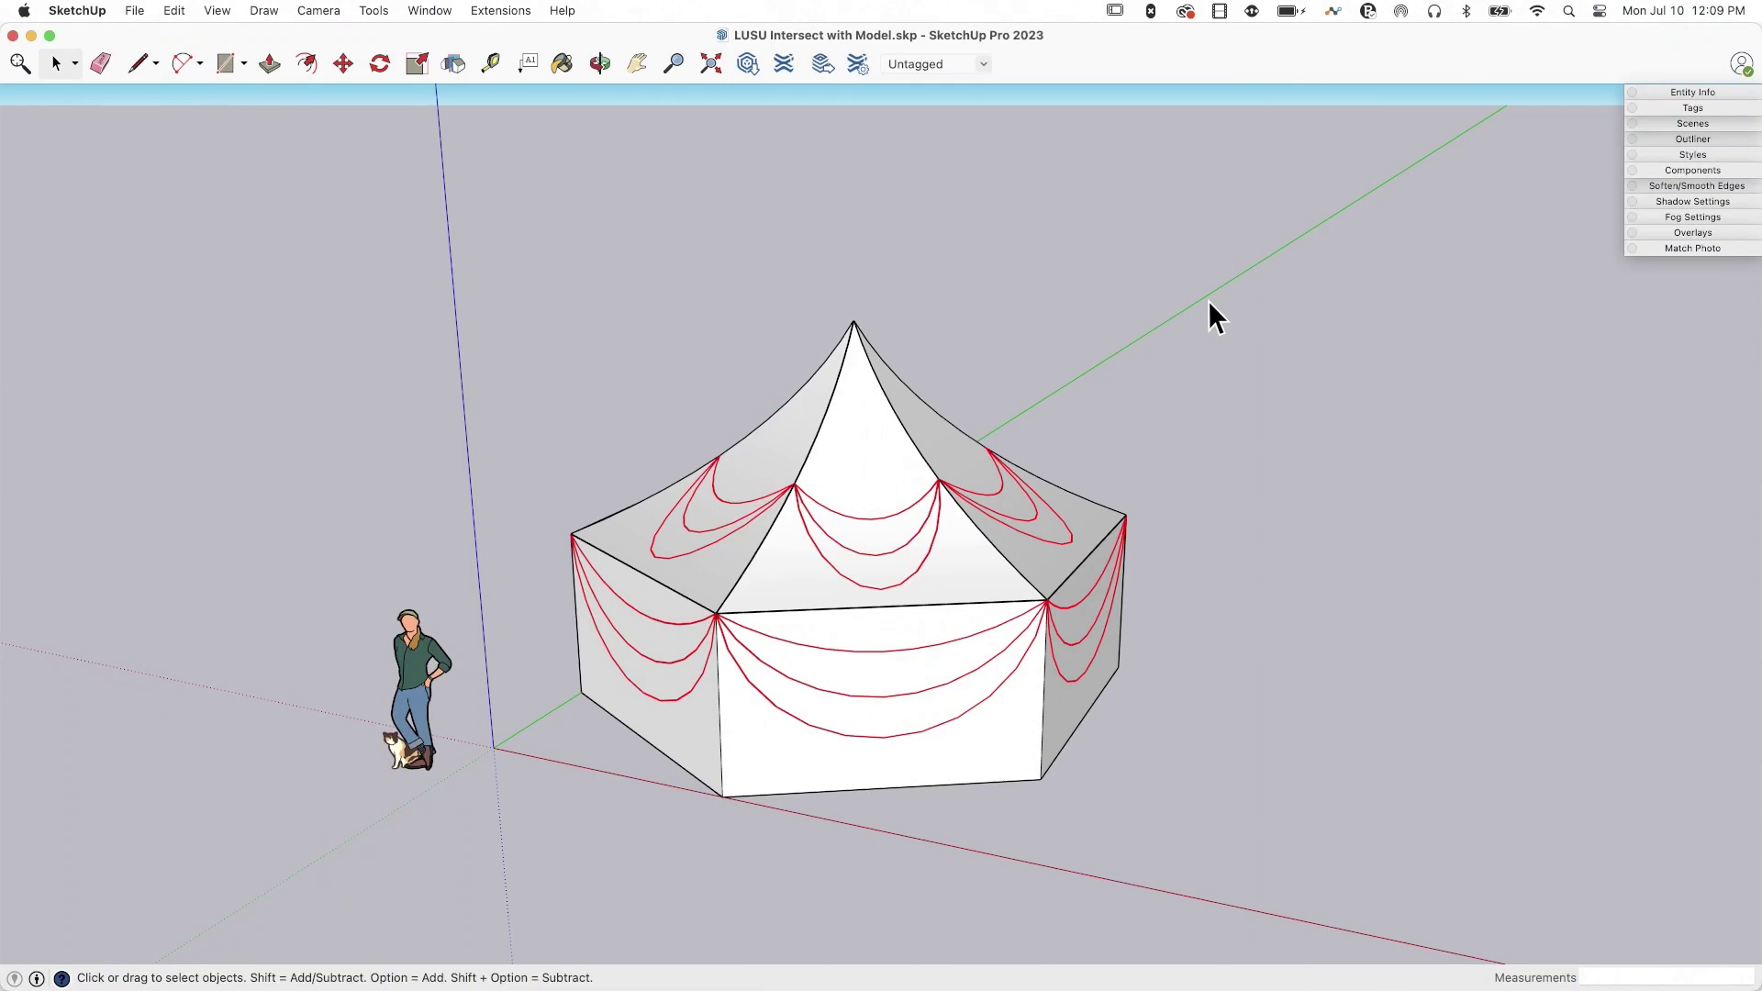
Open the tent group for editing and show the current style's Edge settings
mouse_move(1208, 317)
middle_down()
mouse_move(1093, 303)
mouse_move(815, 527)
mouse_move(976, 719)
mouse_move(928, 705)
mouse_move(1220, 720)
mouse_move(1089, 798)
mouse_move(1105, 873)
mouse_move(1161, 860)
mouse_move(881, 853)
mouse_move(637, 782)
mouse_move(569, 628)
mouse_move(892, 929)
mouse_move(1203, 865)
mouse_move(1243, 827)
mouse_move(1244, 683)
mouse_move(1302, 648)
middle_up()
mouse_move(1023, 401)
middle_down()
mouse_move(1108, 648)
mouse_move(1159, 735)
mouse_move(1348, 762)
mouse_move(941, 518)
mouse_move(1243, 524)
mouse_move(1086, 504)
mouse_move(978, 594)
mouse_move(921, 366)
mouse_move(1015, 425)
mouse_move(983, 398)
mouse_move(964, 471)
mouse_move(961, 438)
mouse_move(1026, 485)
mouse_move(912, 618)
mouse_move(902, 669)
mouse_move(960, 661)
mouse_move(1067, 696)
mouse_move(1551, 293)
middle_up()
click(952, 675)
double_click(958, 672)
click(958, 673)
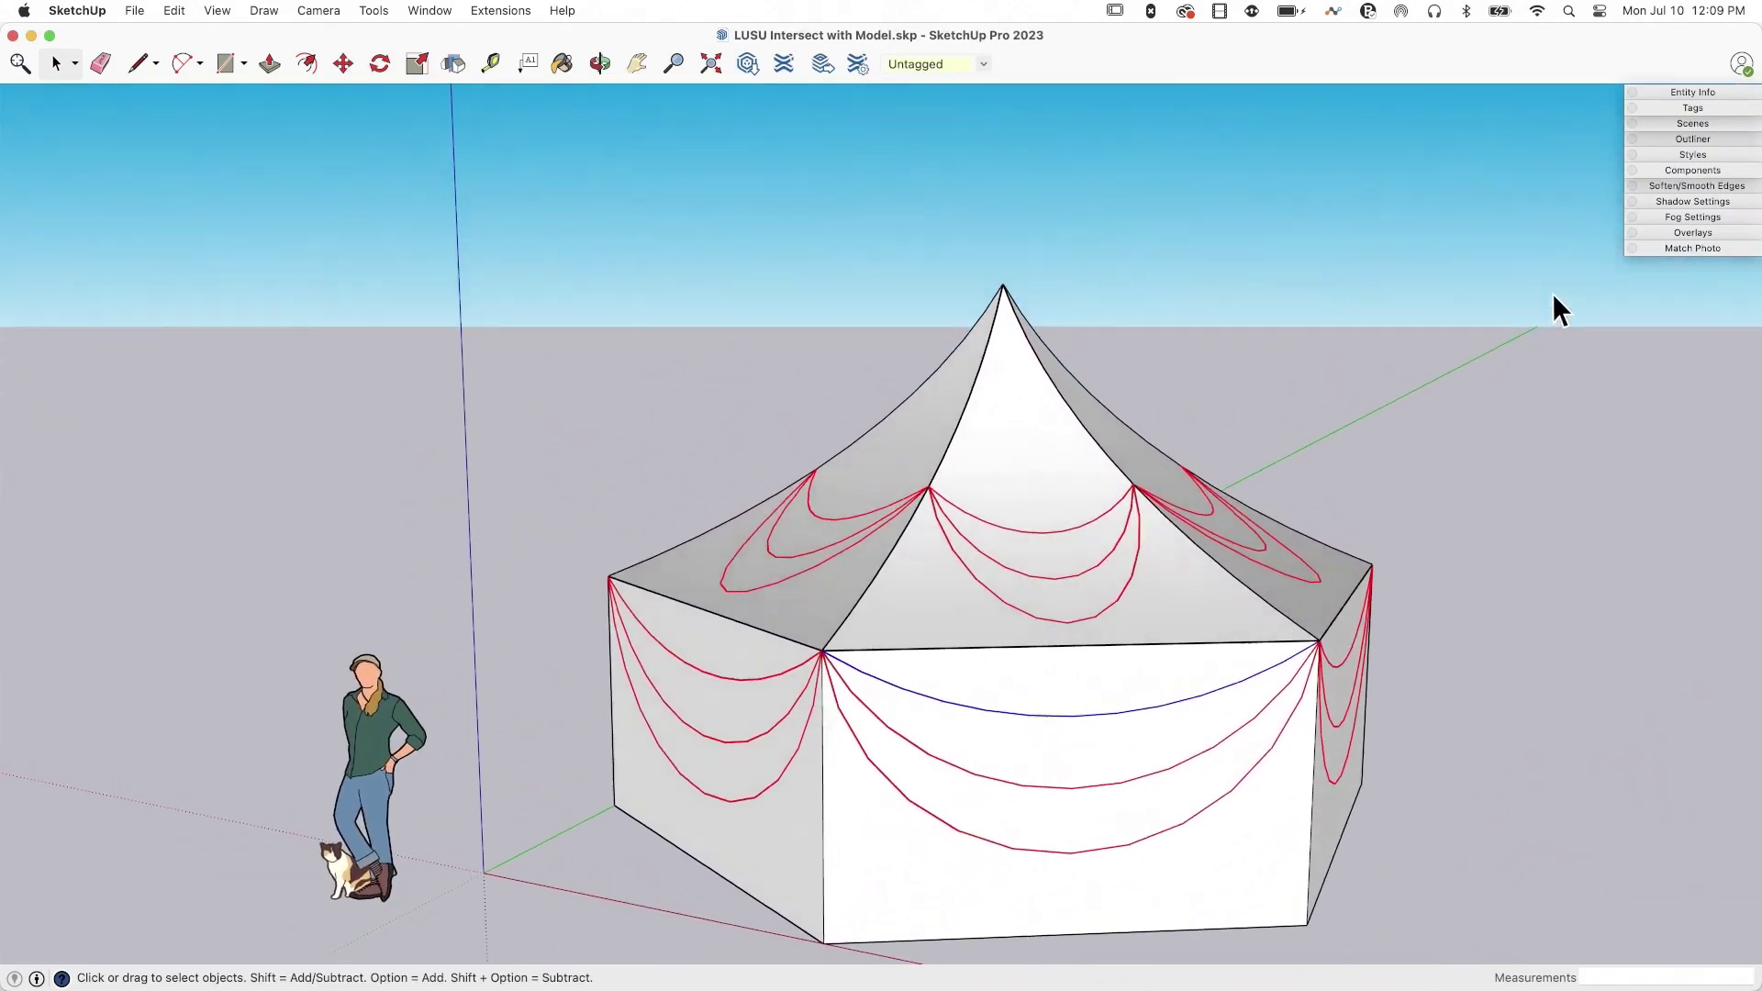
click(1680, 153)
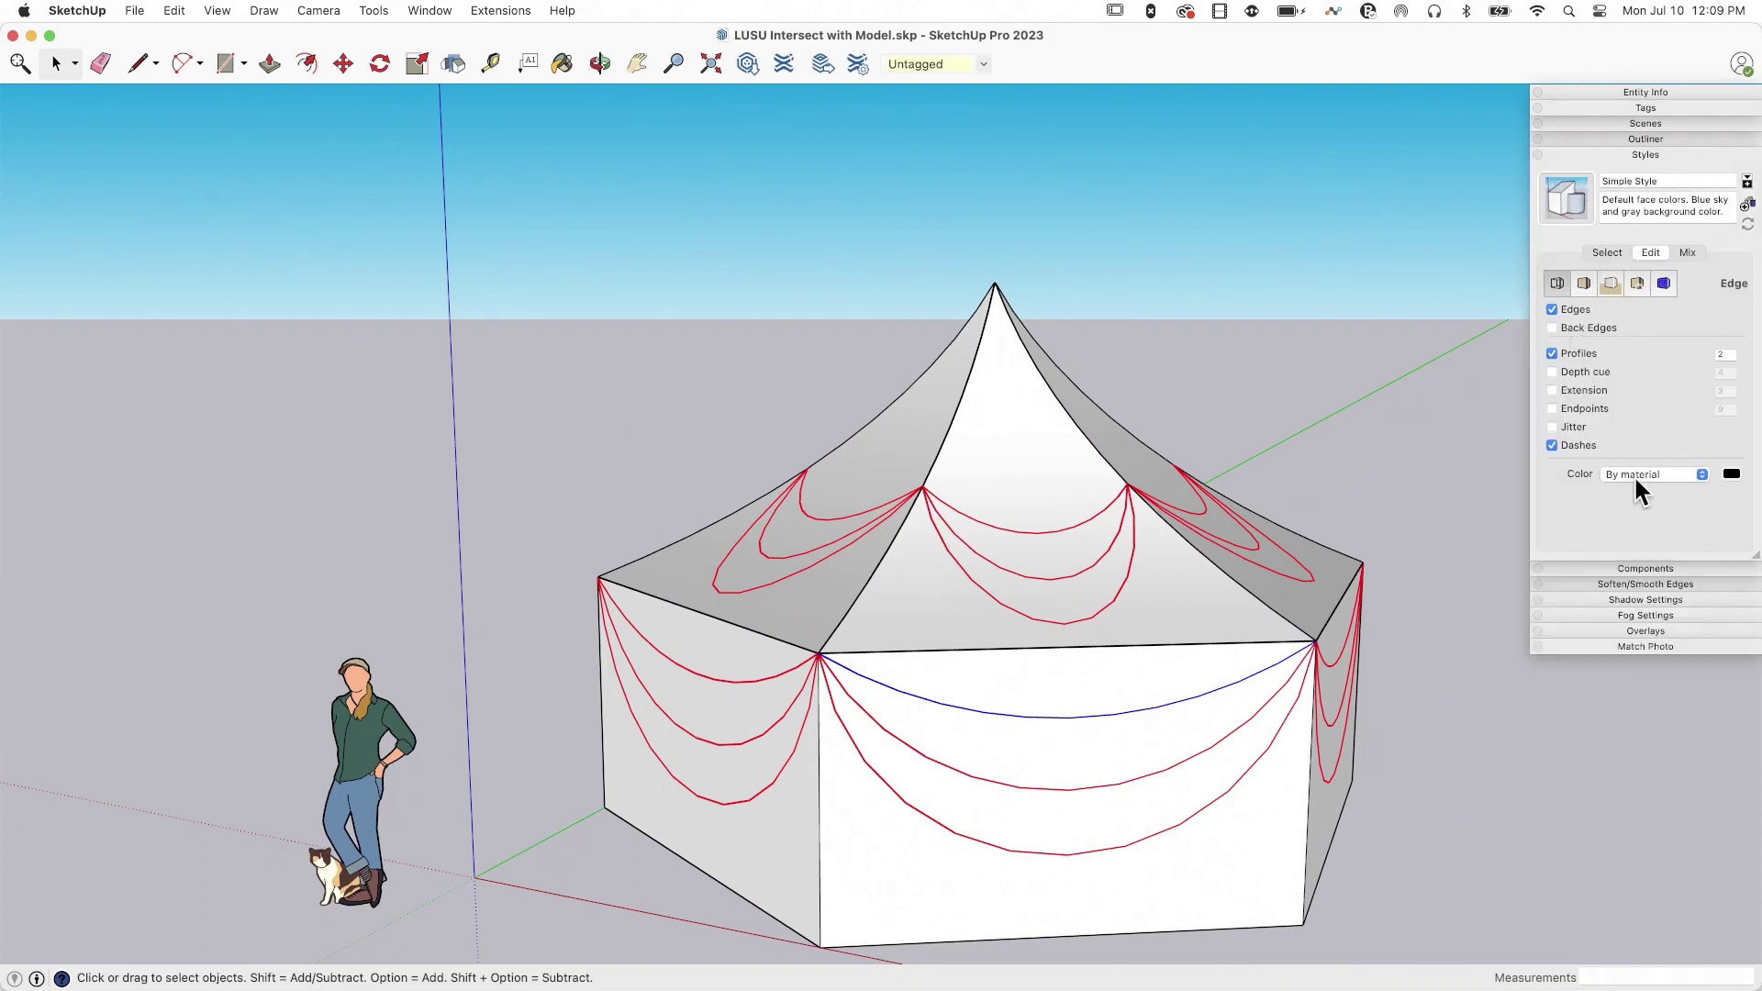
Move the tent walls group away from the roof, then drop it back in place
mouse_move(1644, 471)
middle_down()
mouse_move(1546, 499)
mouse_move(1413, 580)
middle_up()
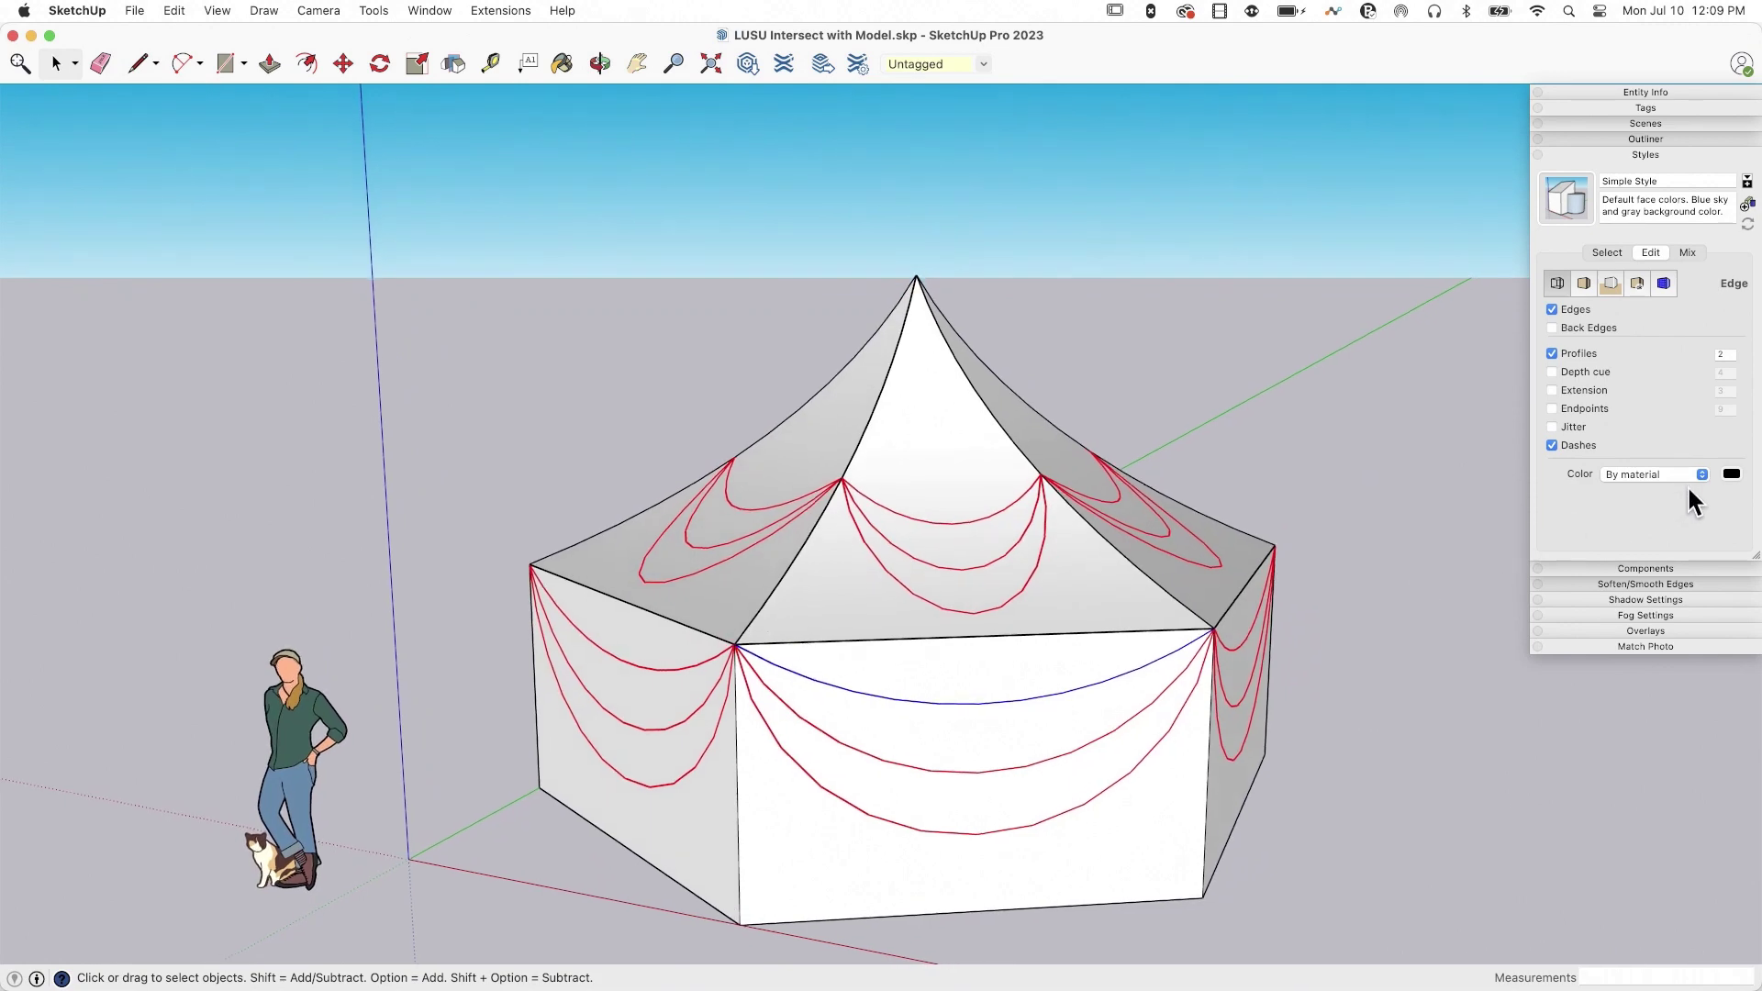
mouse_move(1692, 487)
middle_down()
mouse_move(1594, 482)
mouse_move(943, 610)
mouse_move(883, 532)
middle_up()
mouse_move(1599, 470)
middle_down()
mouse_move(1499, 343)
mouse_move(955, 602)
mouse_move(988, 610)
mouse_move(1109, 516)
mouse_move(1036, 574)
mouse_move(713, 587)
mouse_move(623, 488)
middle_up()
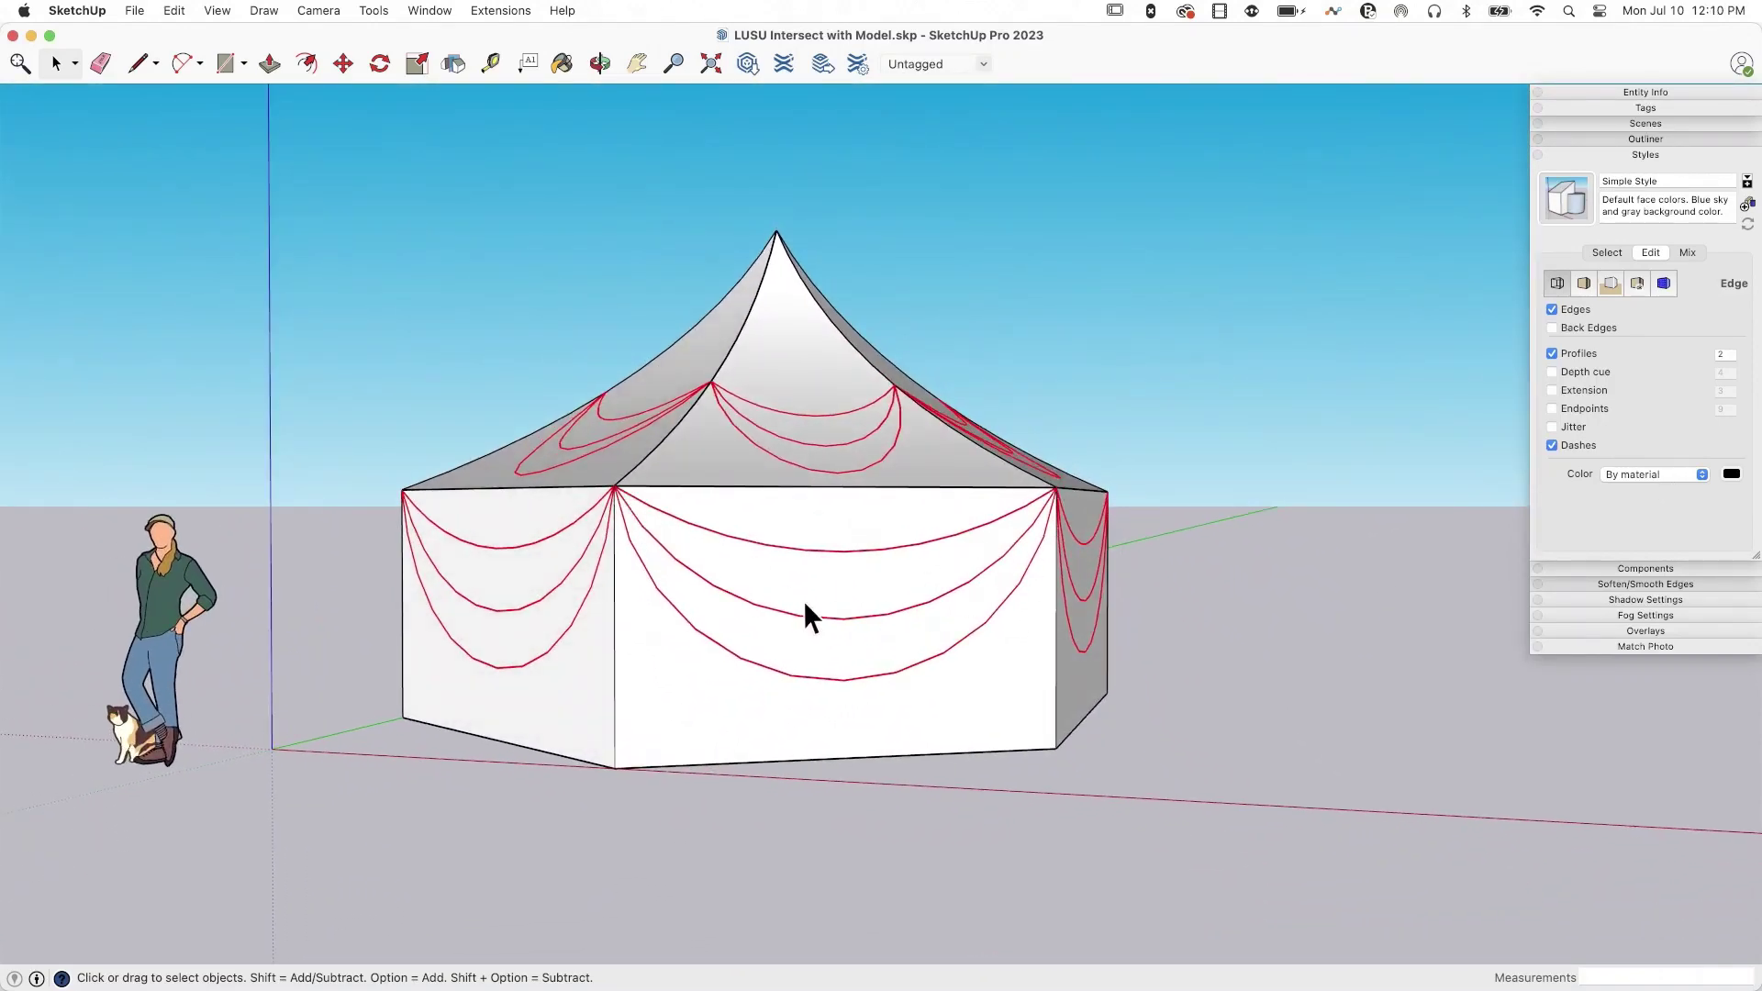
mouse_move(657, 602)
middle_down()
mouse_move(1105, 521)
mouse_move(980, 751)
mouse_move(1015, 740)
middle_up()
click(1021, 750)
key(m)
click(983, 713)
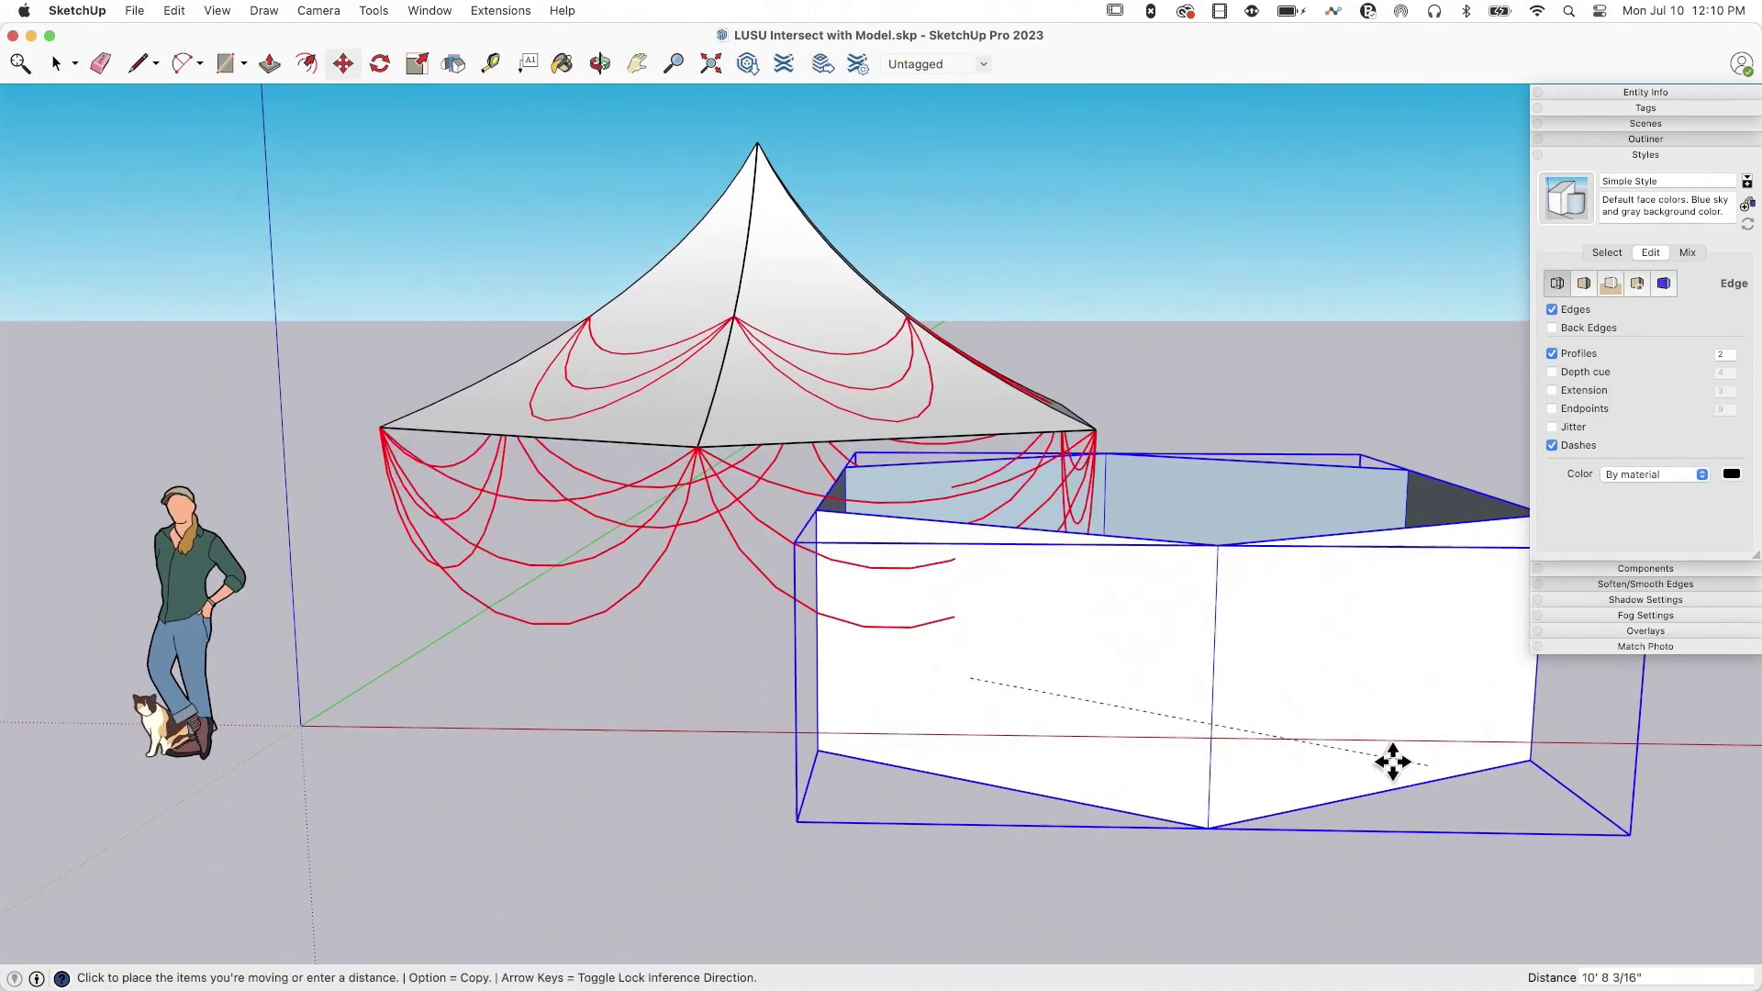
mouse_move(1357, 775)
middle_down()
mouse_move(1420, 769)
mouse_move(1330, 802)
mouse_move(1496, 873)
mouse_move(1432, 767)
mouse_move(1372, 761)
mouse_move(1306, 834)
mouse_move(972, 673)
middle_up()
click(972, 674)
Look down on the roof and clear the selection
mouse_move(681, 569)
middle_down()
mouse_move(614, 512)
mouse_move(1031, 744)
mouse_move(559, 547)
mouse_move(688, 627)
mouse_move(1070, 630)
mouse_move(755, 504)
mouse_move(648, 419)
mouse_move(817, 531)
mouse_move(940, 702)
mouse_move(376, 424)
mouse_move(413, 388)
middle_up()
key(space)
scroll(1048, 652, down, 3)
click(1048, 652)
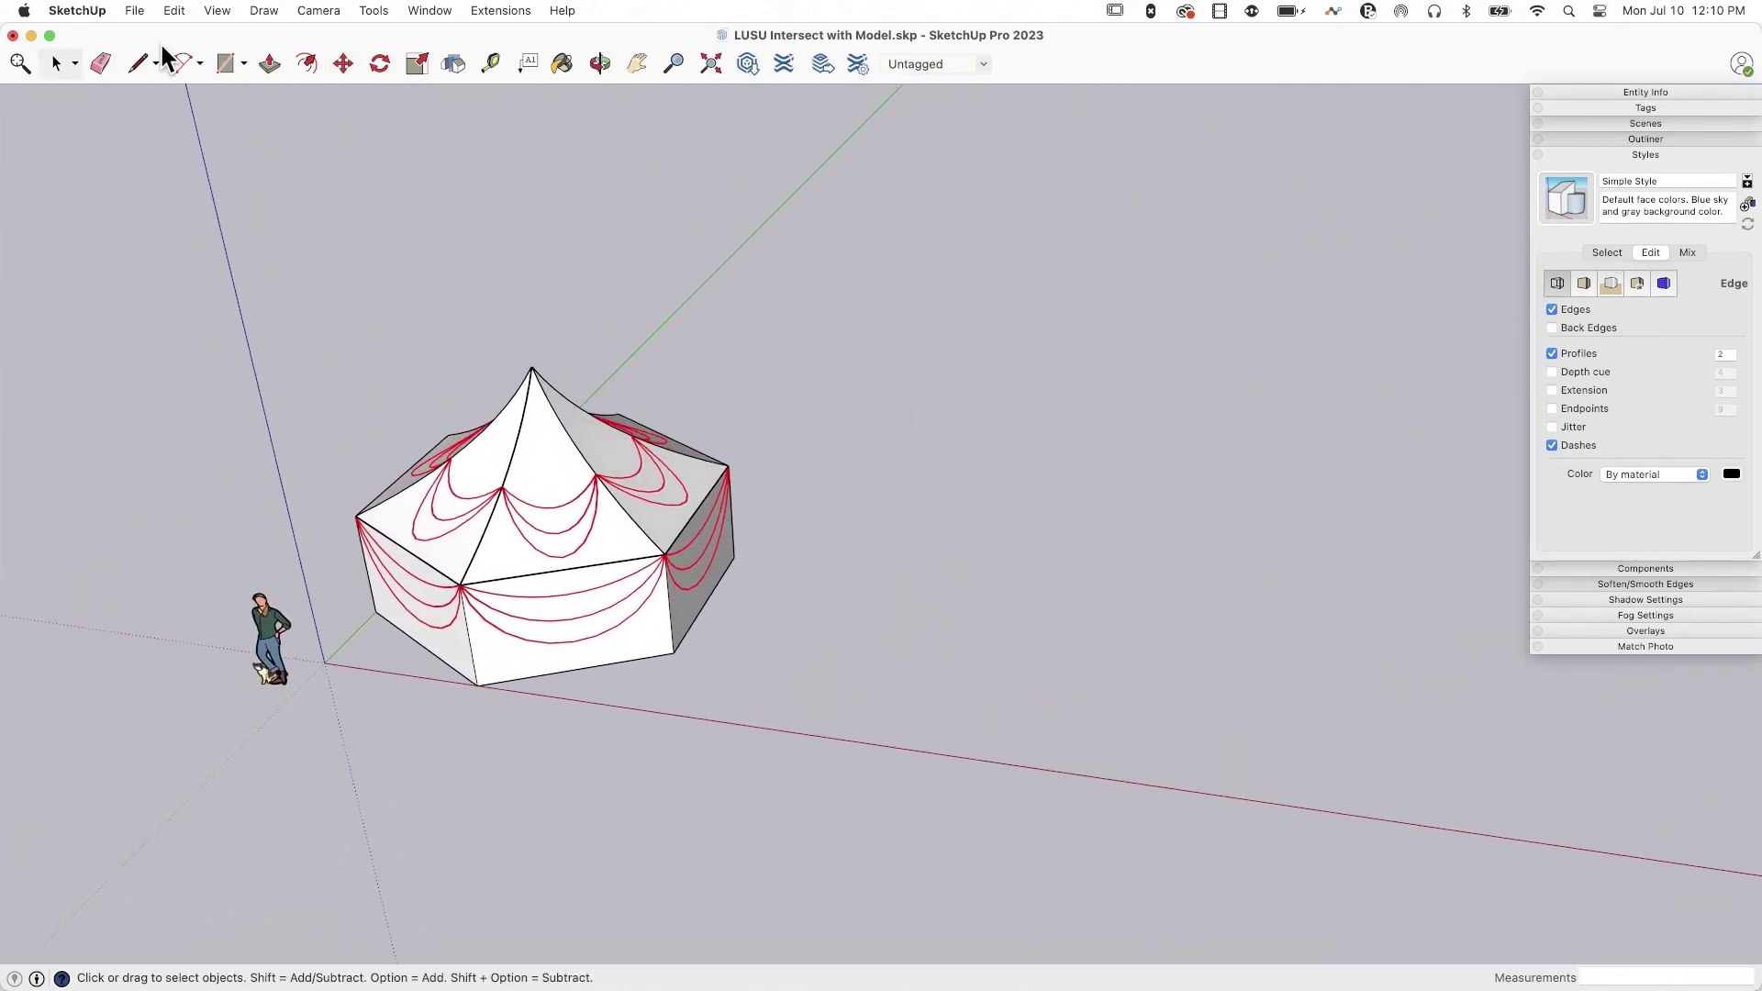
Draw a six-sided polygon on the empty ground beside the tent
click(240, 65)
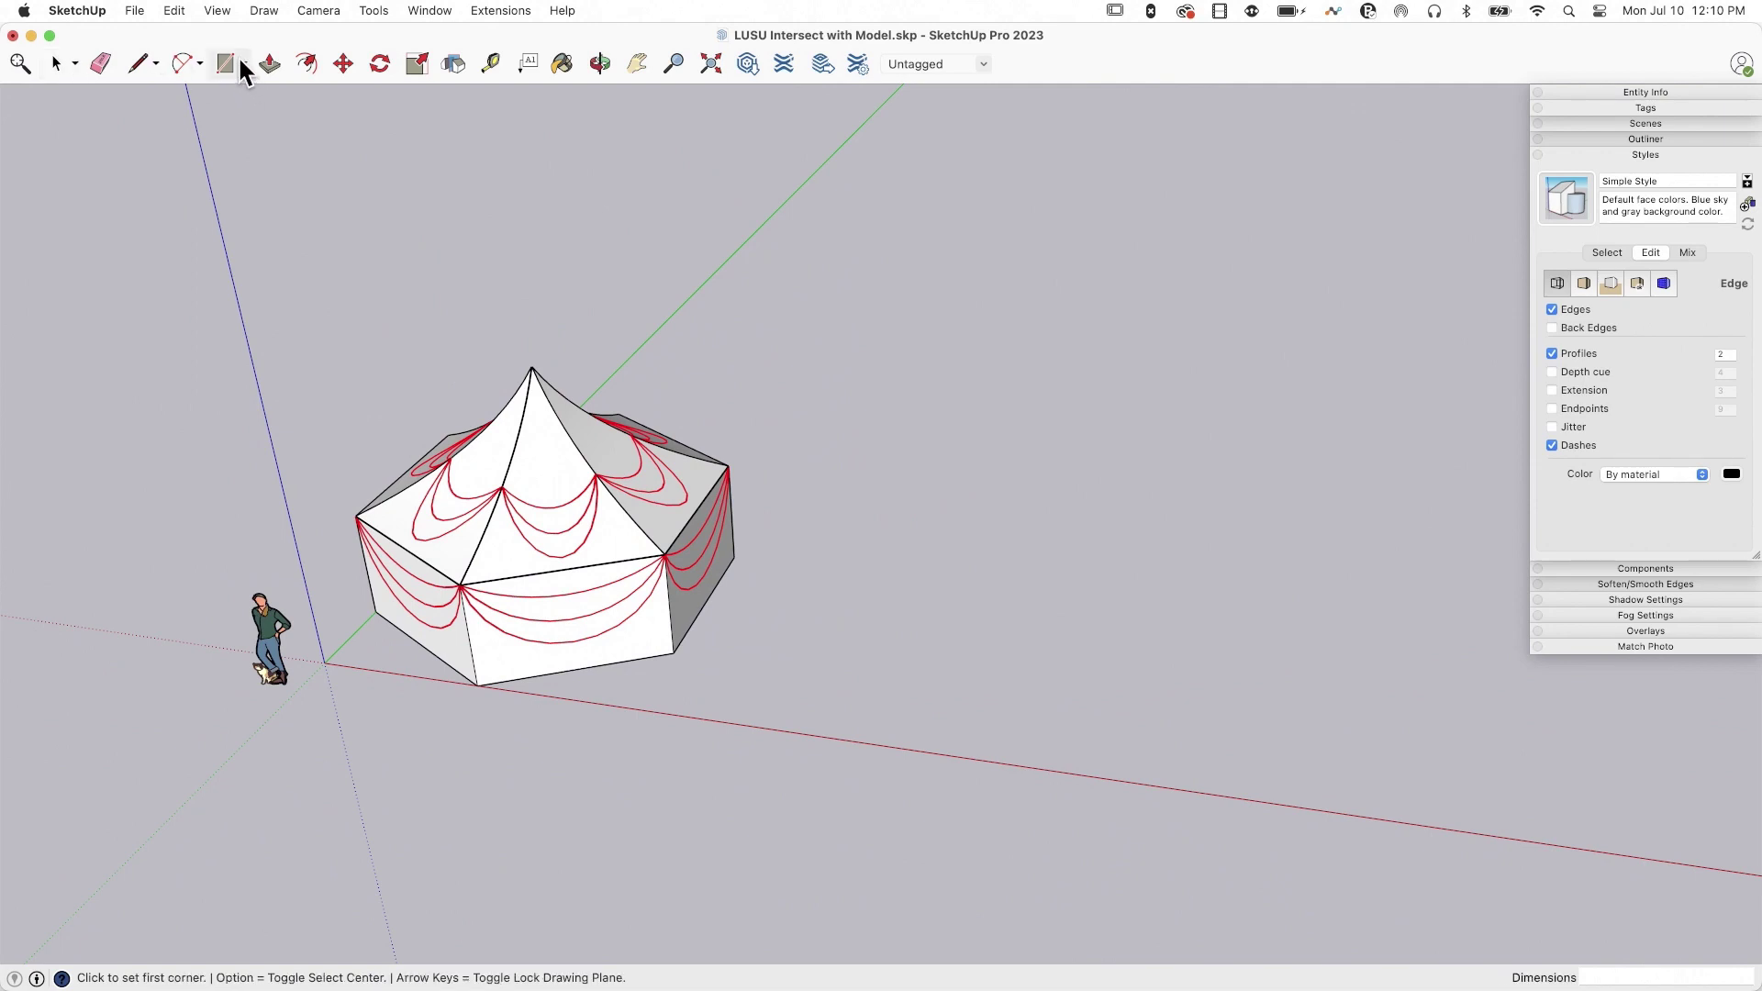
click(245, 65)
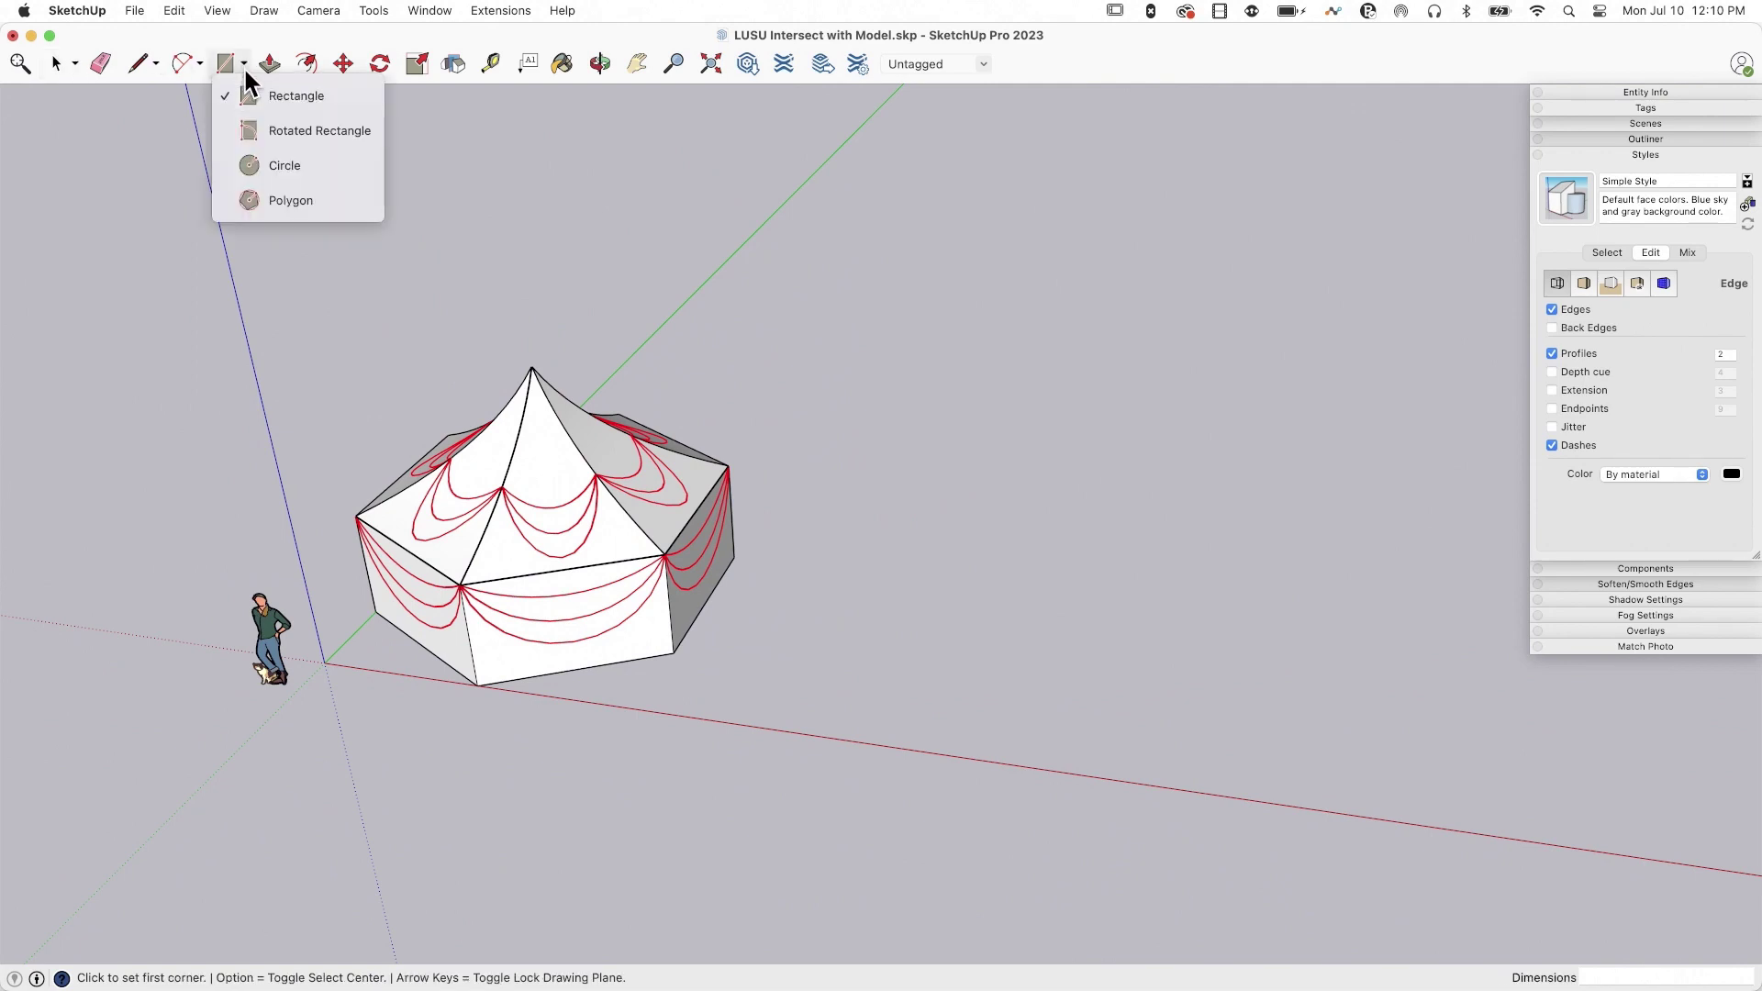
click(271, 196)
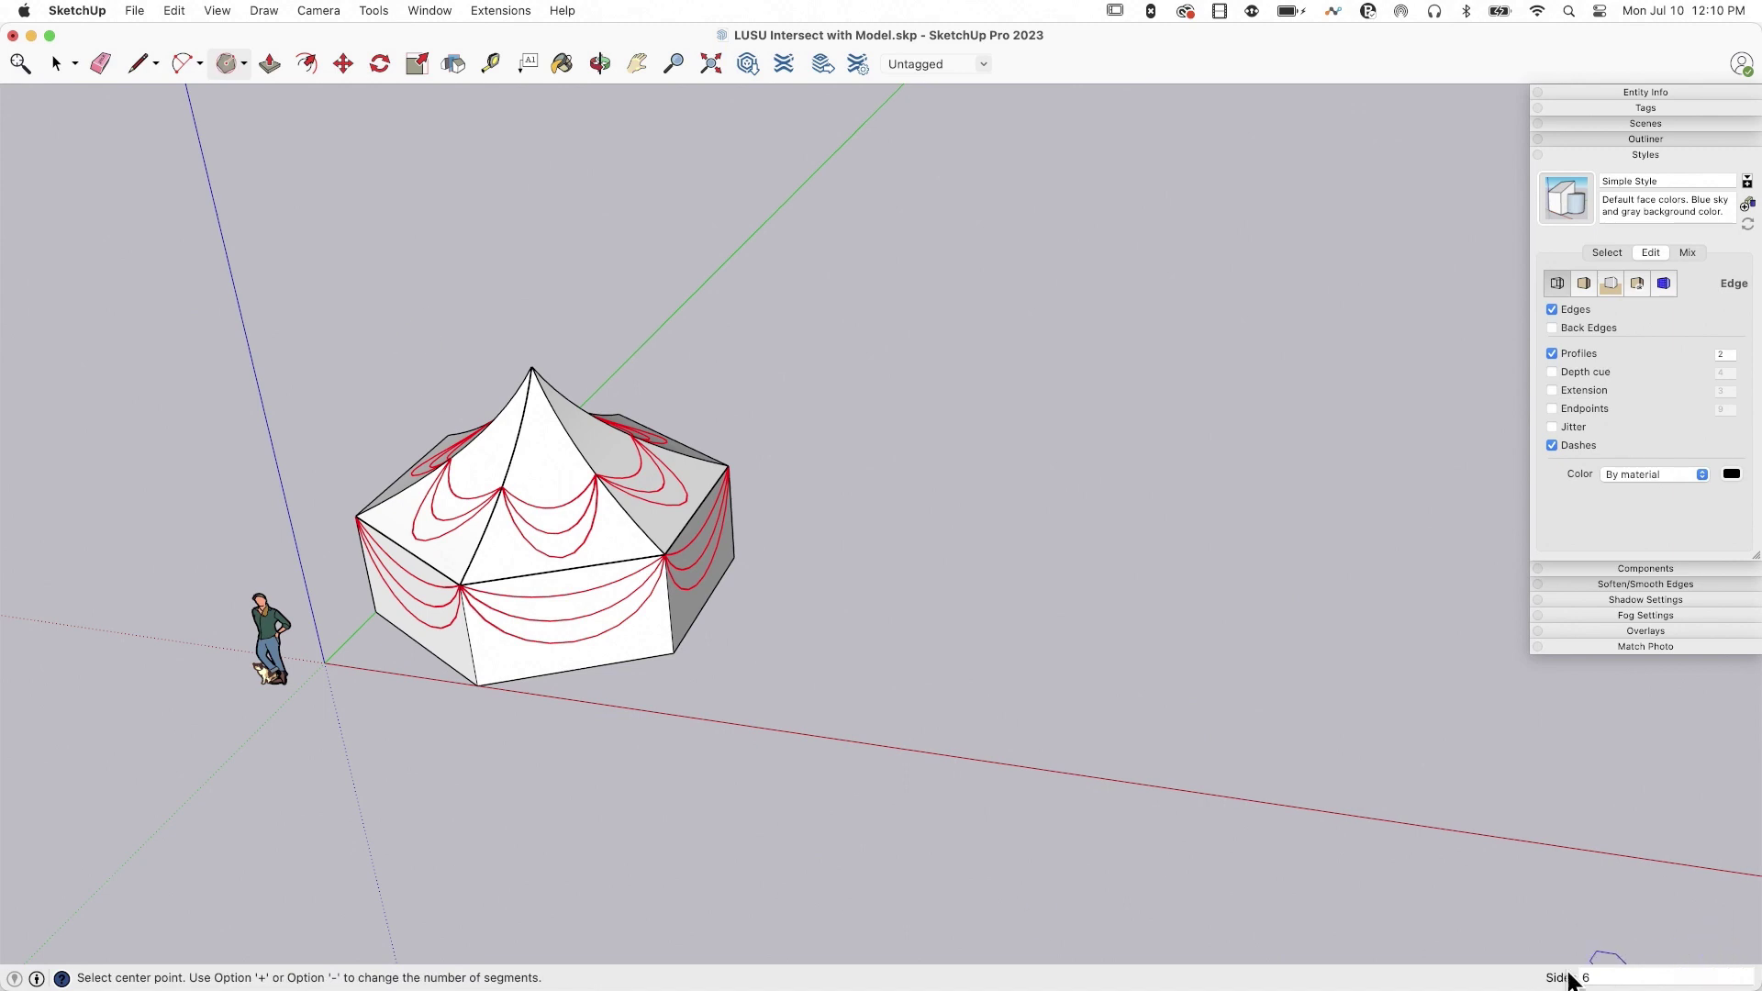
shift+middle_drag(1487, 807, 1047, 633)
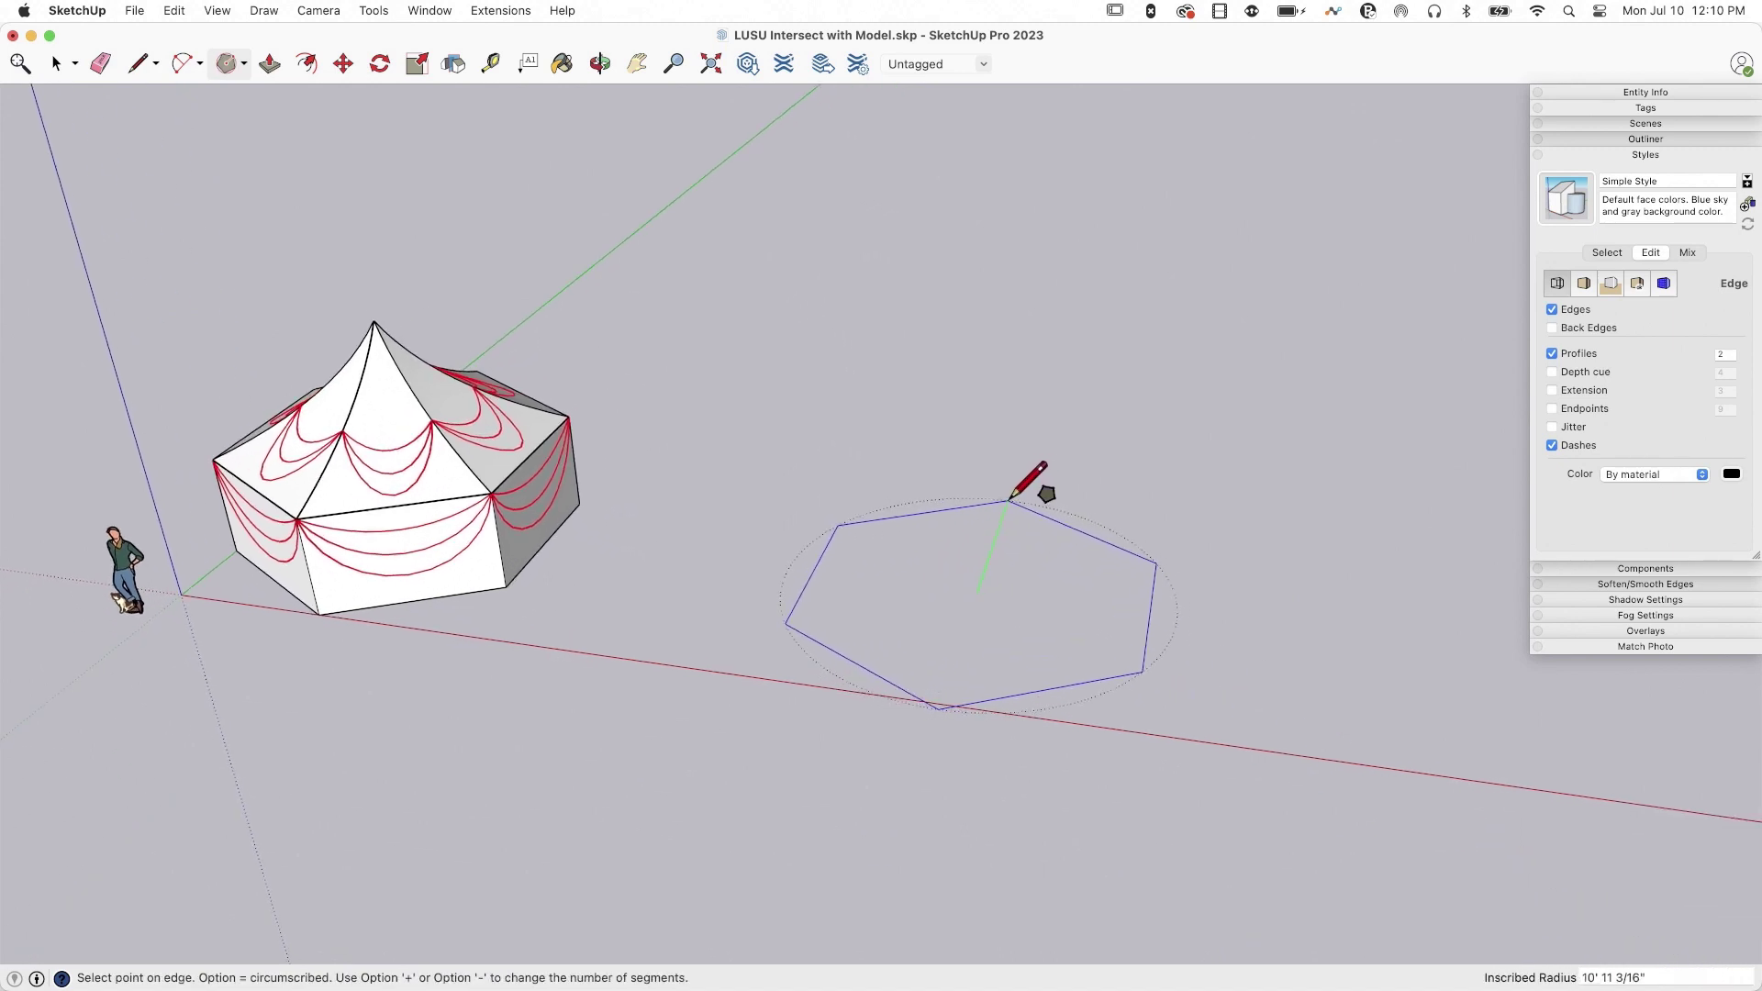
click(1006, 498)
middle_drag(1034, 476, 872, 658)
Push/Pull the hexagon into a prism, delete its top face, and select the whole box
key(p)
click(897, 700)
click(894, 592)
mouse_move(897, 590)
middle_down()
mouse_move(917, 630)
mouse_move(969, 576)
mouse_move(953, 609)
middle_up()
key(space)
key(Delete)
double_click(951, 609)
triple_click(951, 609)
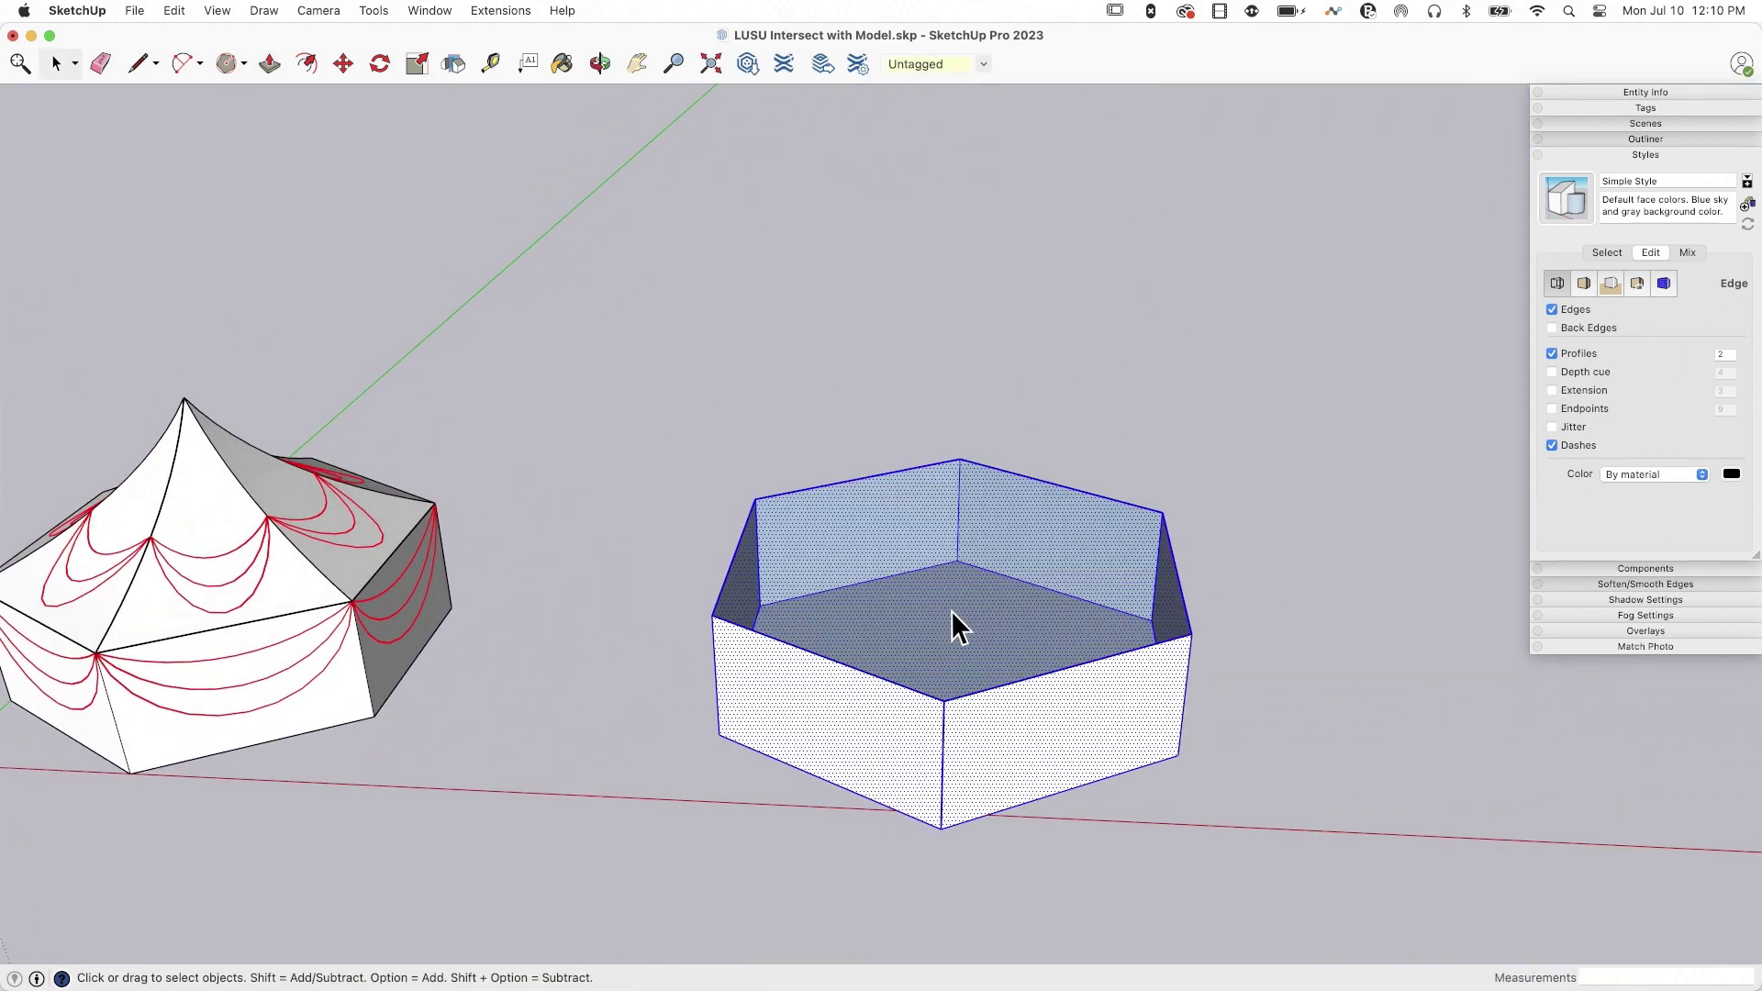
right_click(952, 610)
Group the hexagon box and zoom in close on its open top for line drawing
click(1017, 723)
mouse_move(1017, 723)
middle_down()
mouse_move(799, 393)
mouse_move(1107, 696)
middle_up()
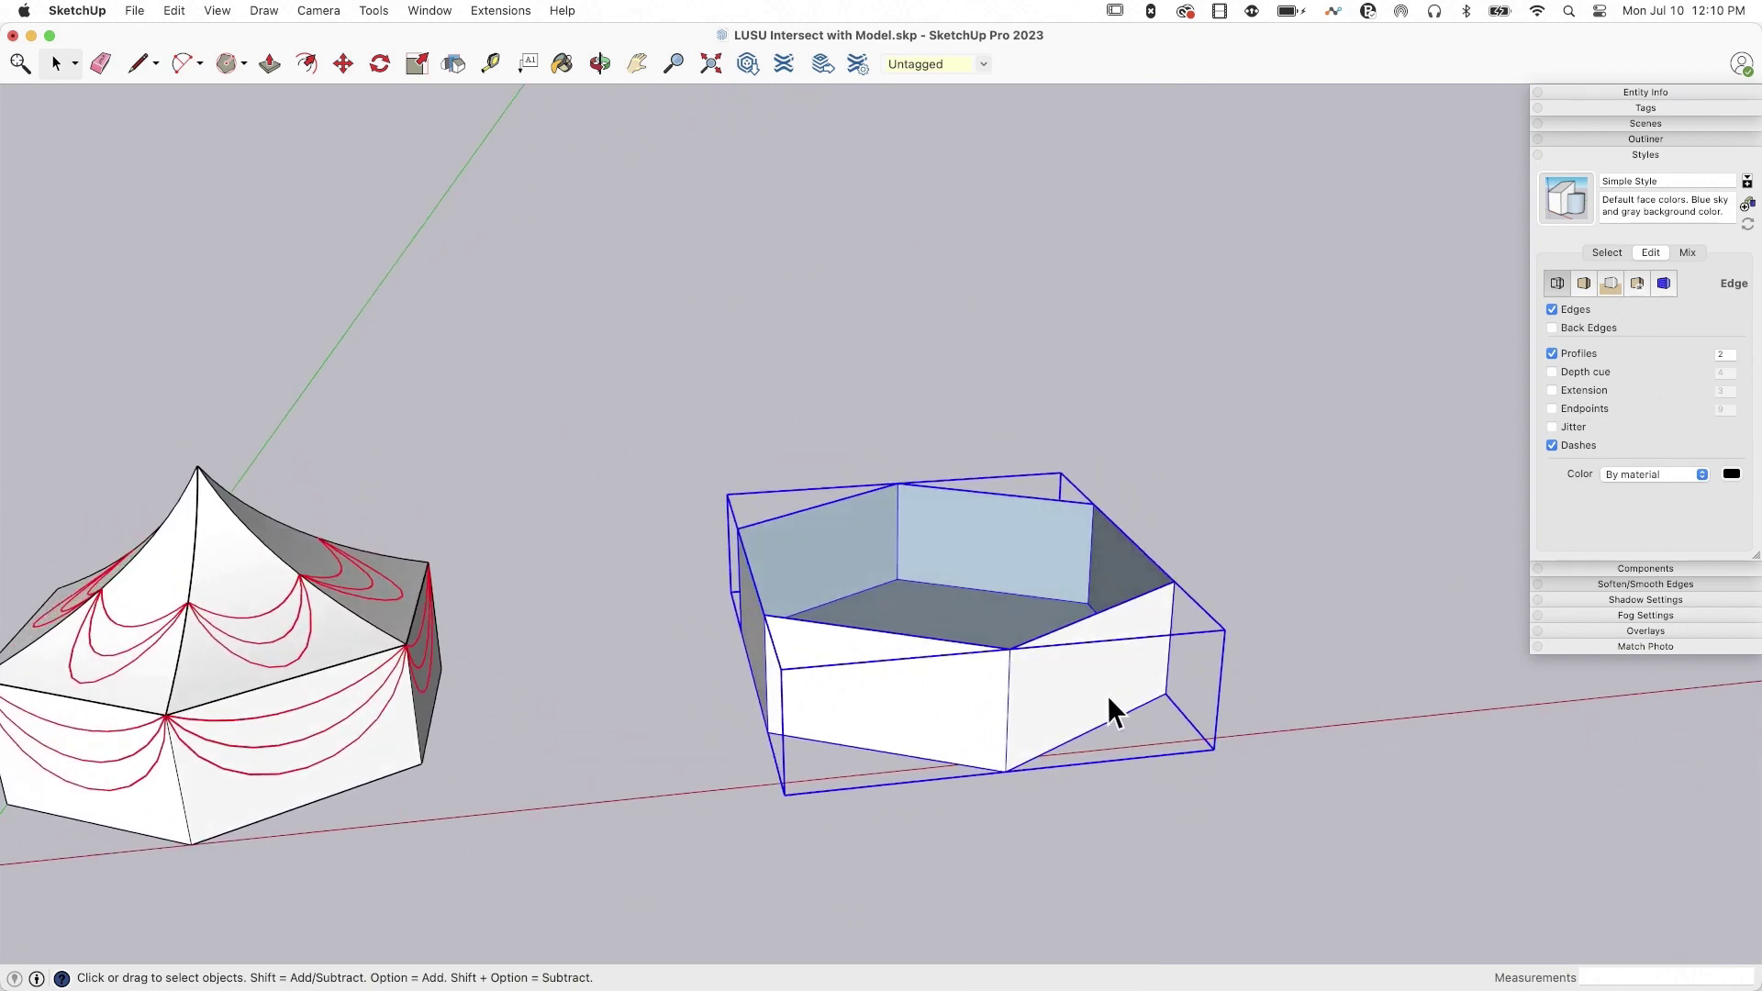
mouse_move(1107, 696)
middle_down()
mouse_move(831, 437)
mouse_move(861, 606)
middle_up()
scroll(963, 598, up, 2)
scroll(982, 574, up, 3)
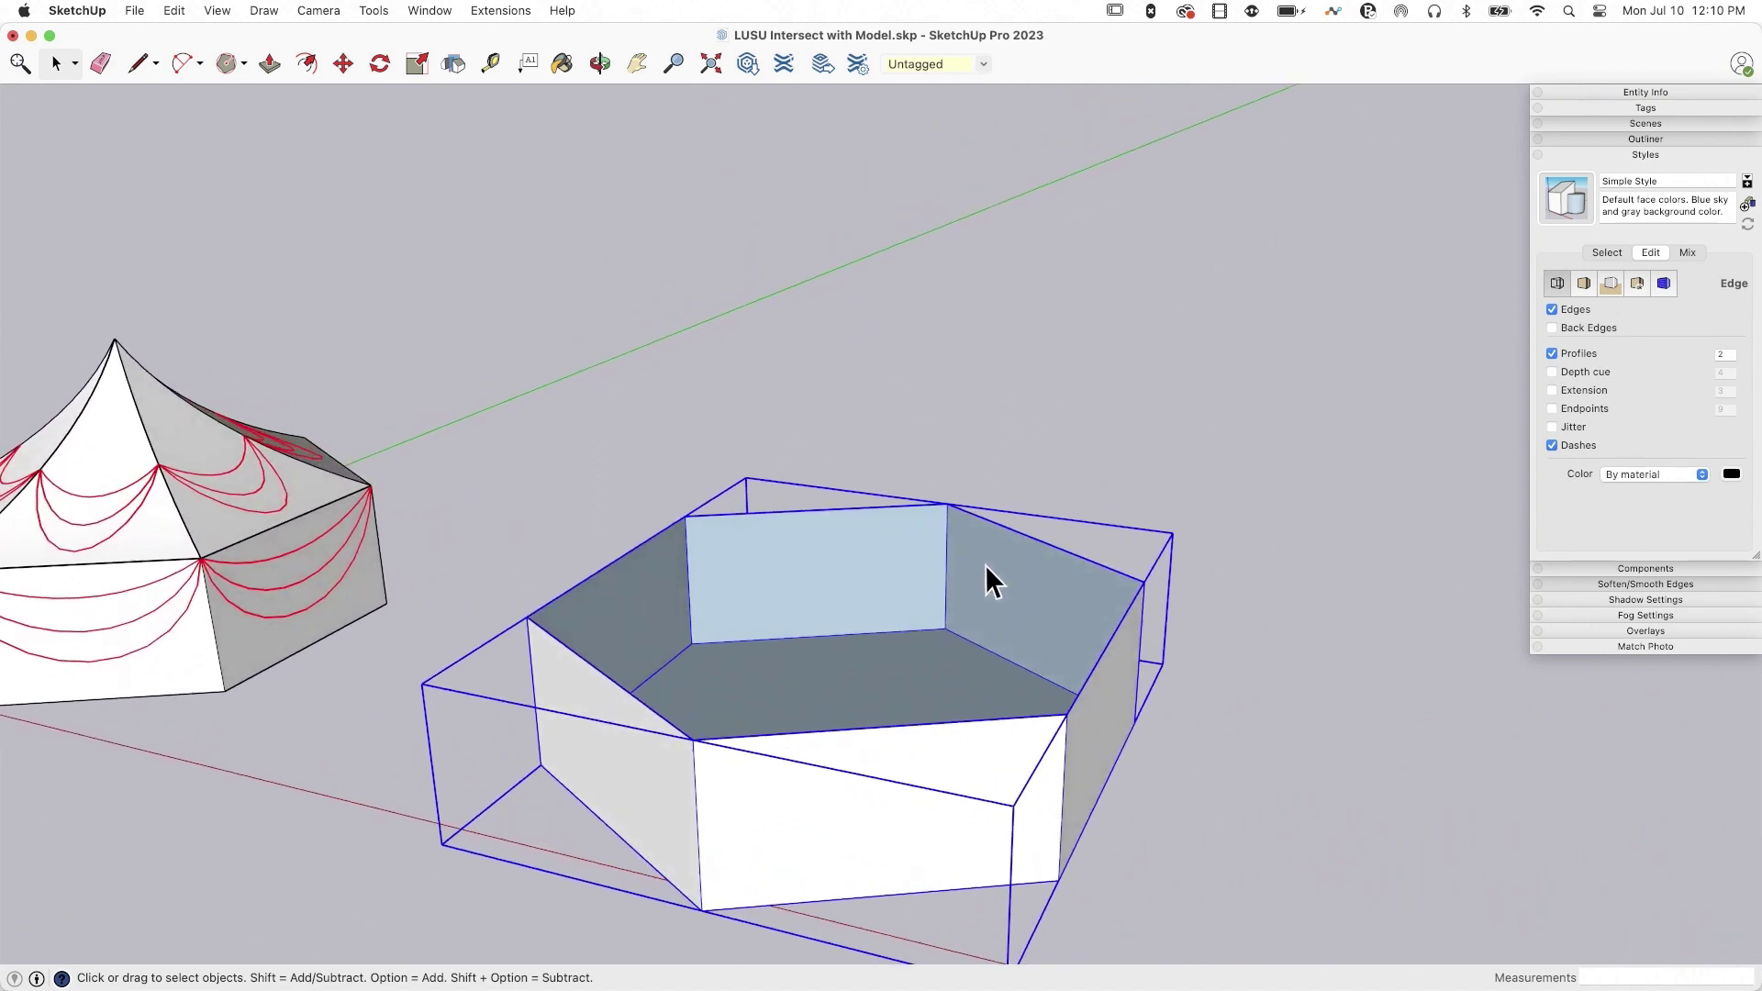
mouse_move(987, 578)
middle_down()
mouse_move(849, 455)
mouse_move(857, 771)
mouse_move(955, 618)
mouse_move(988, 618)
mouse_move(938, 627)
mouse_move(955, 570)
mouse_move(1000, 606)
middle_up()
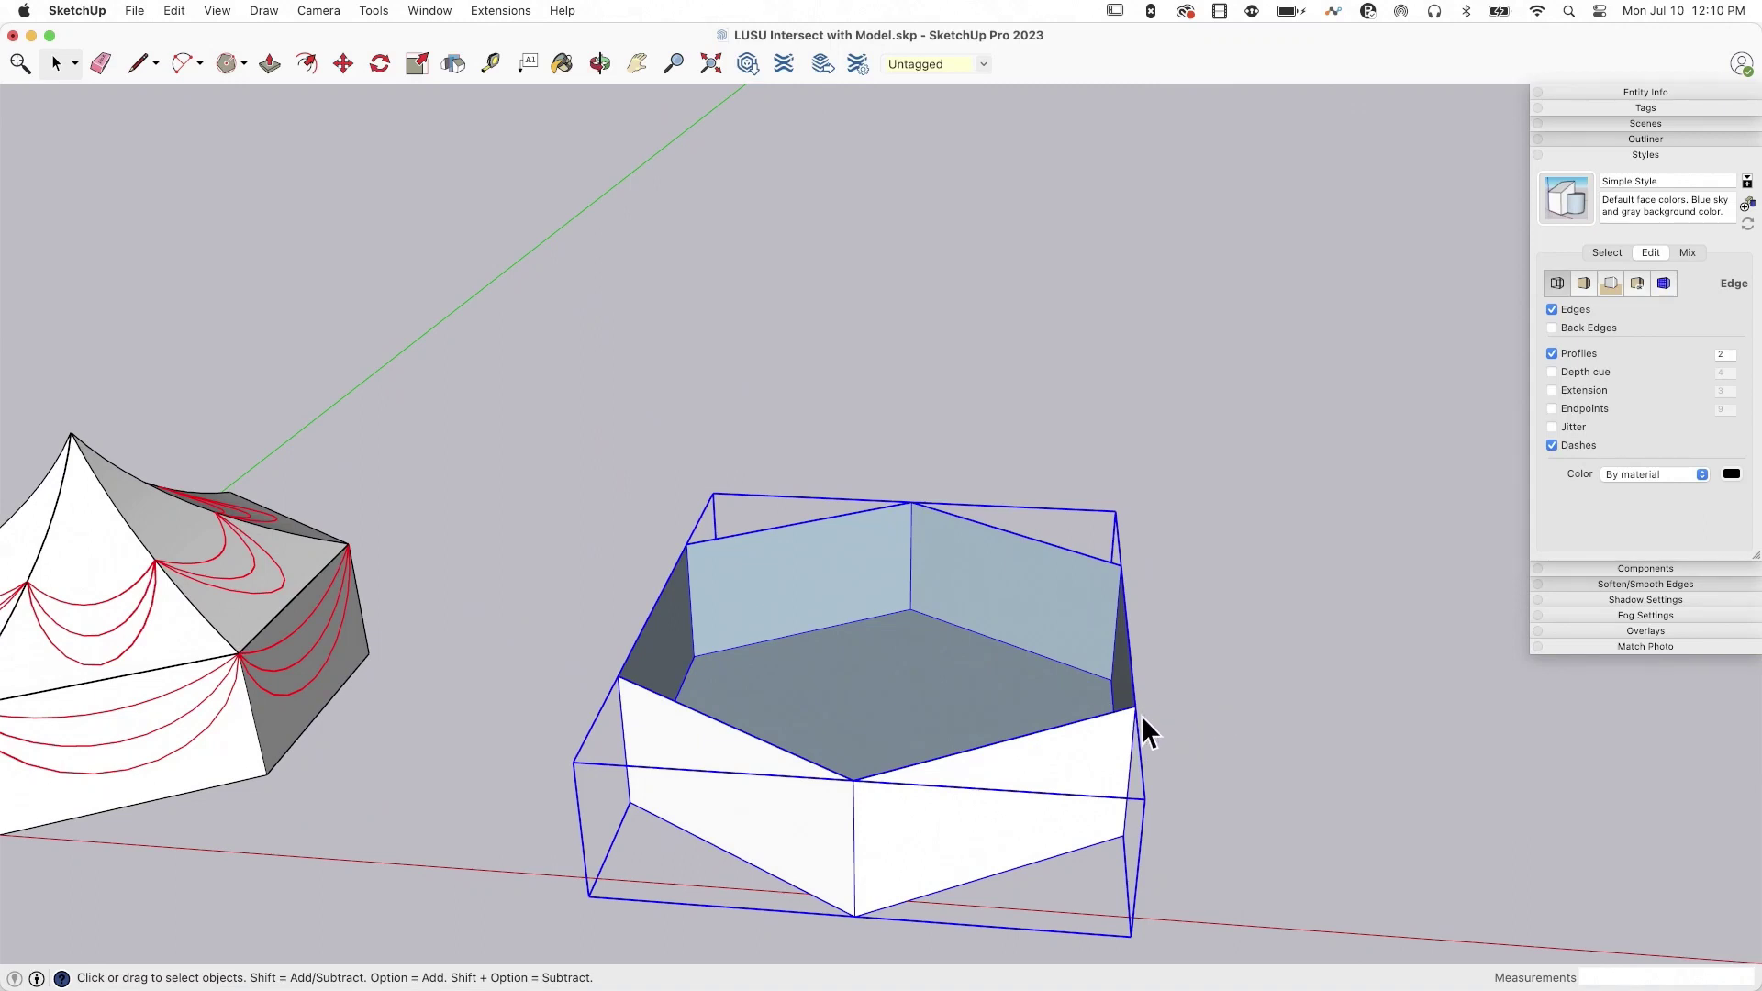
mouse_move(1142, 722)
middle_down()
mouse_move(1193, 717)
mouse_move(1169, 666)
mouse_move(1214, 659)
middle_up()
key(l)
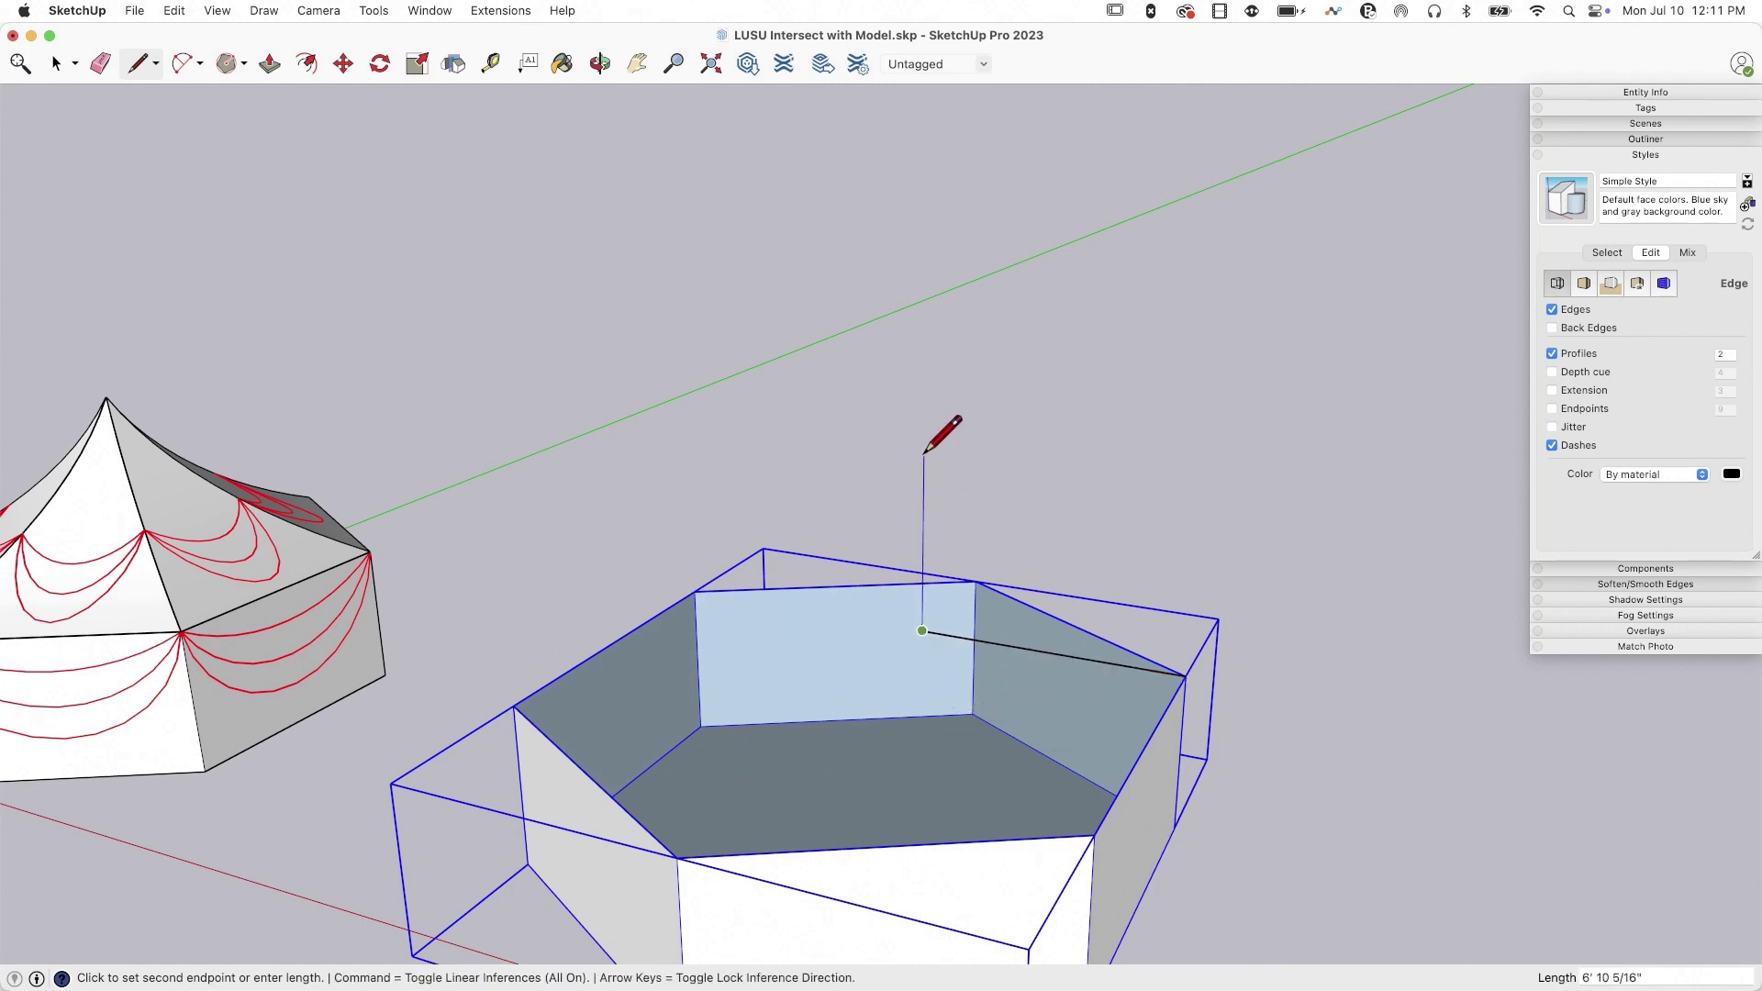
Finish the vertical line and draw an arc from the box corner to its top
click(923, 360)
middle_drag(981, 347, 1107, 398)
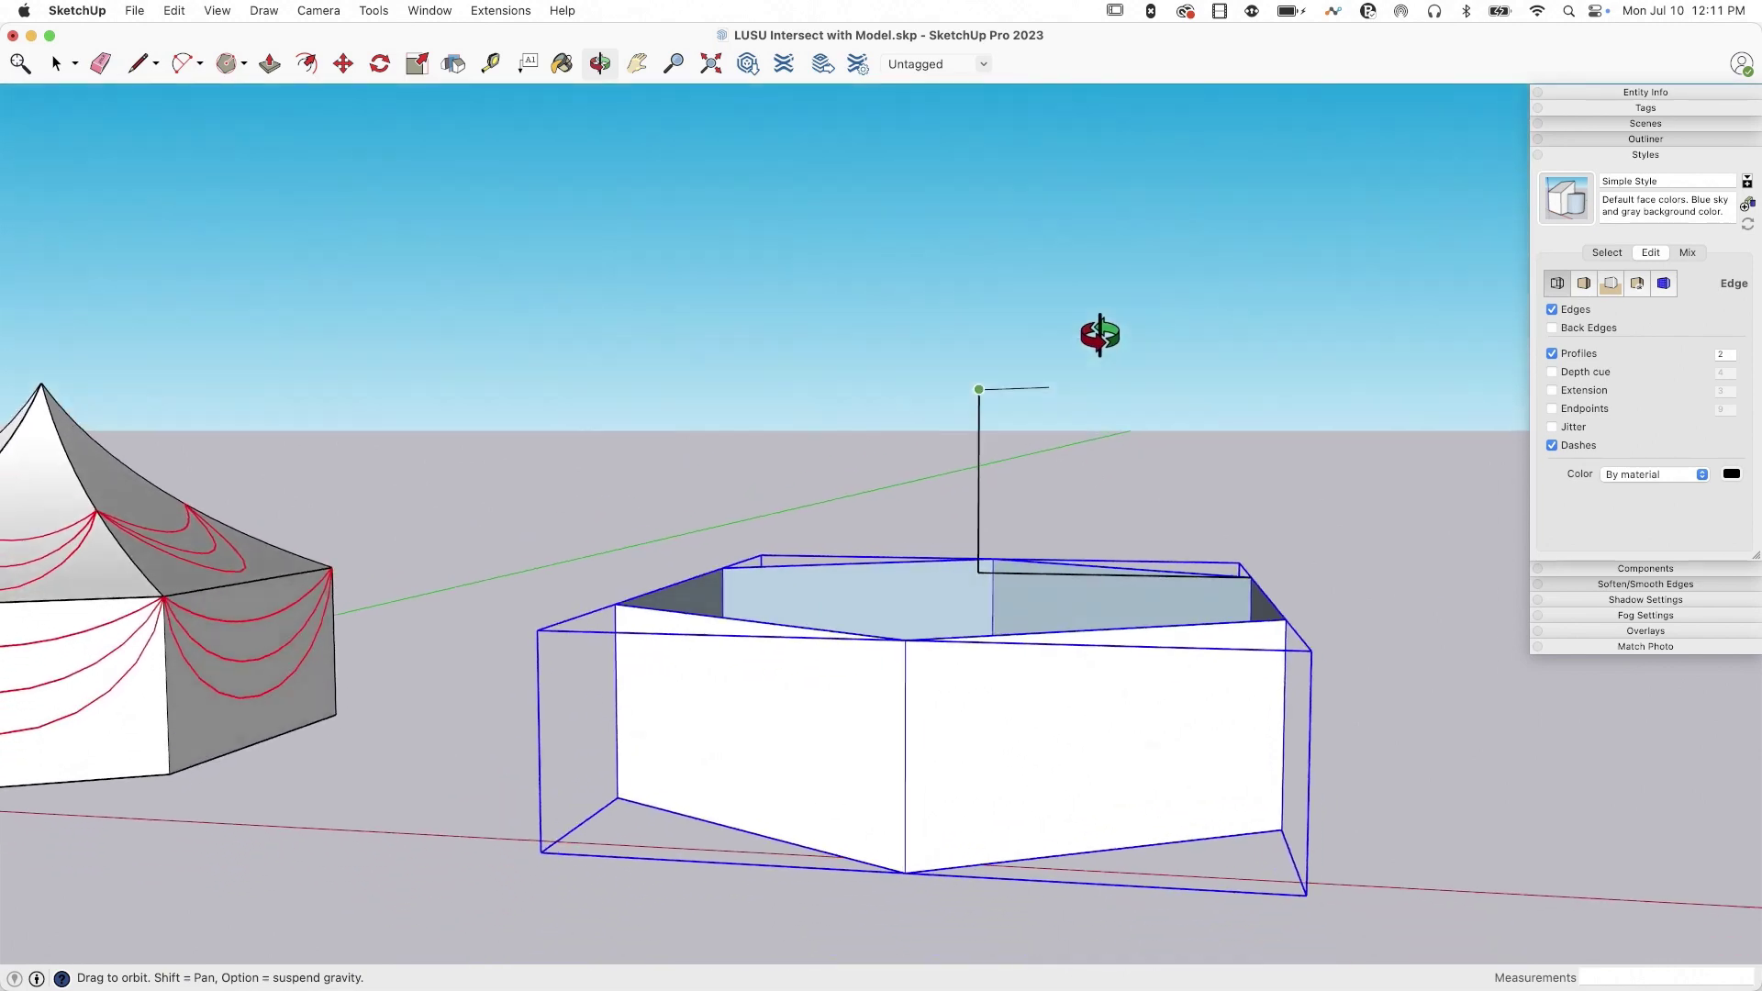
key(space)
key(a)
click(1248, 575)
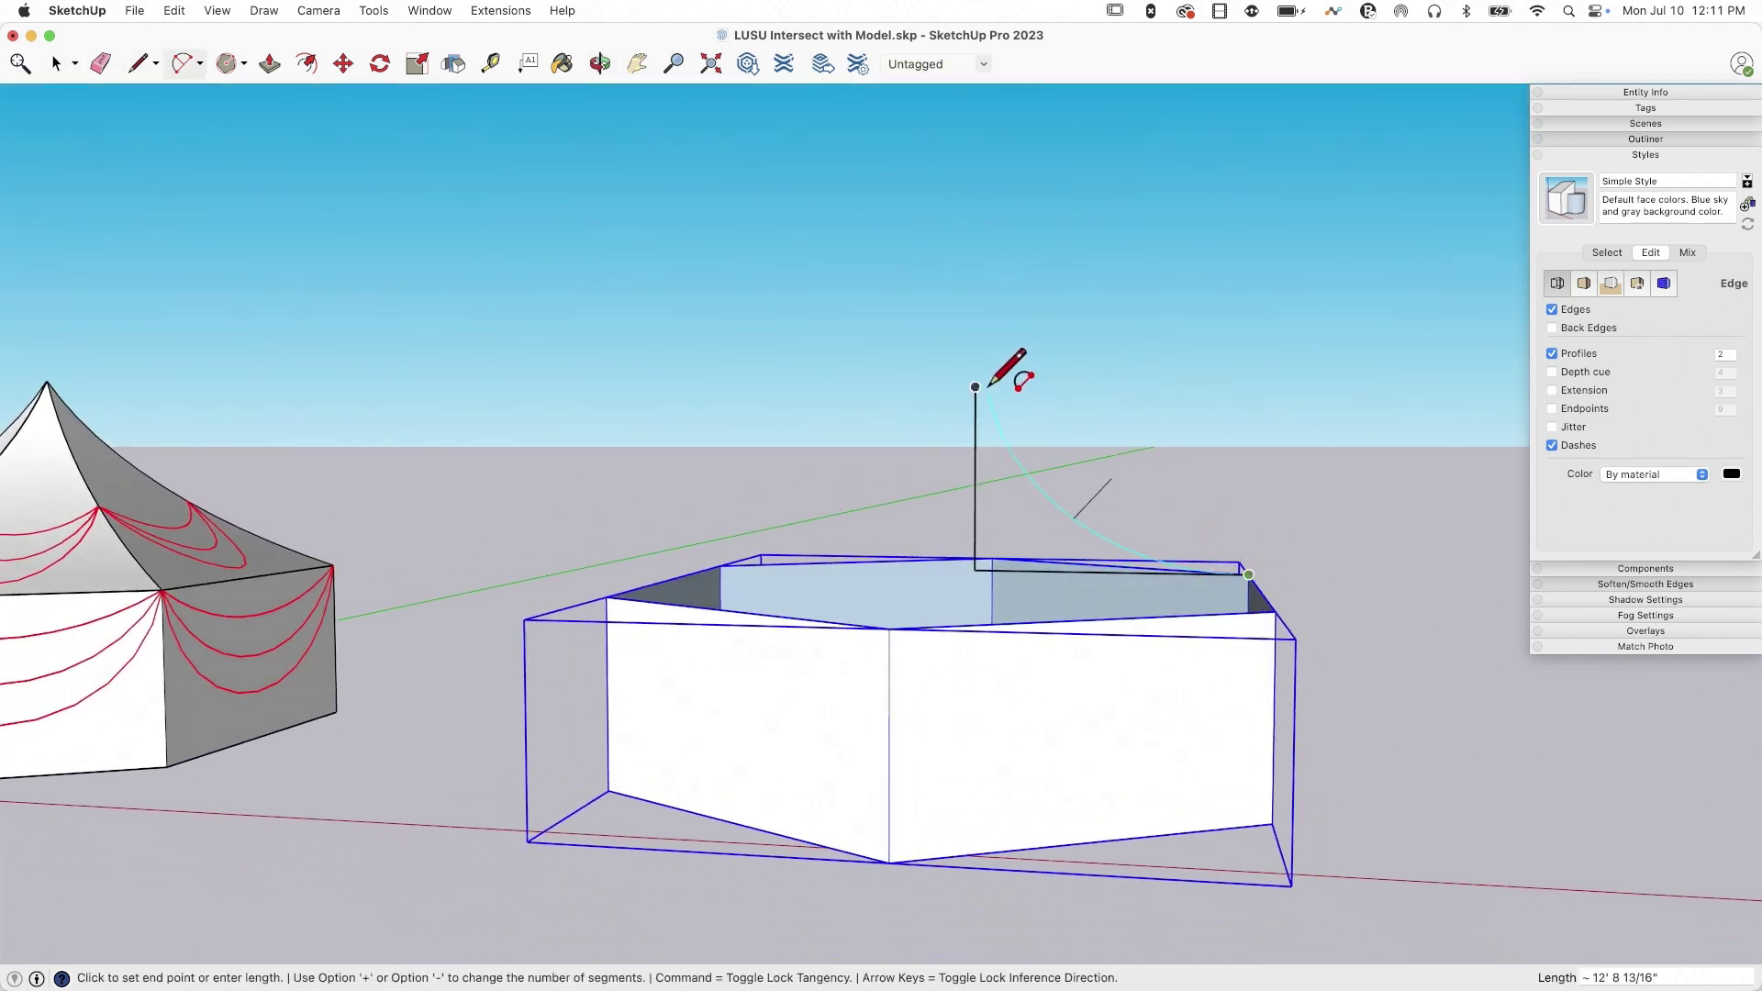
click(976, 386)
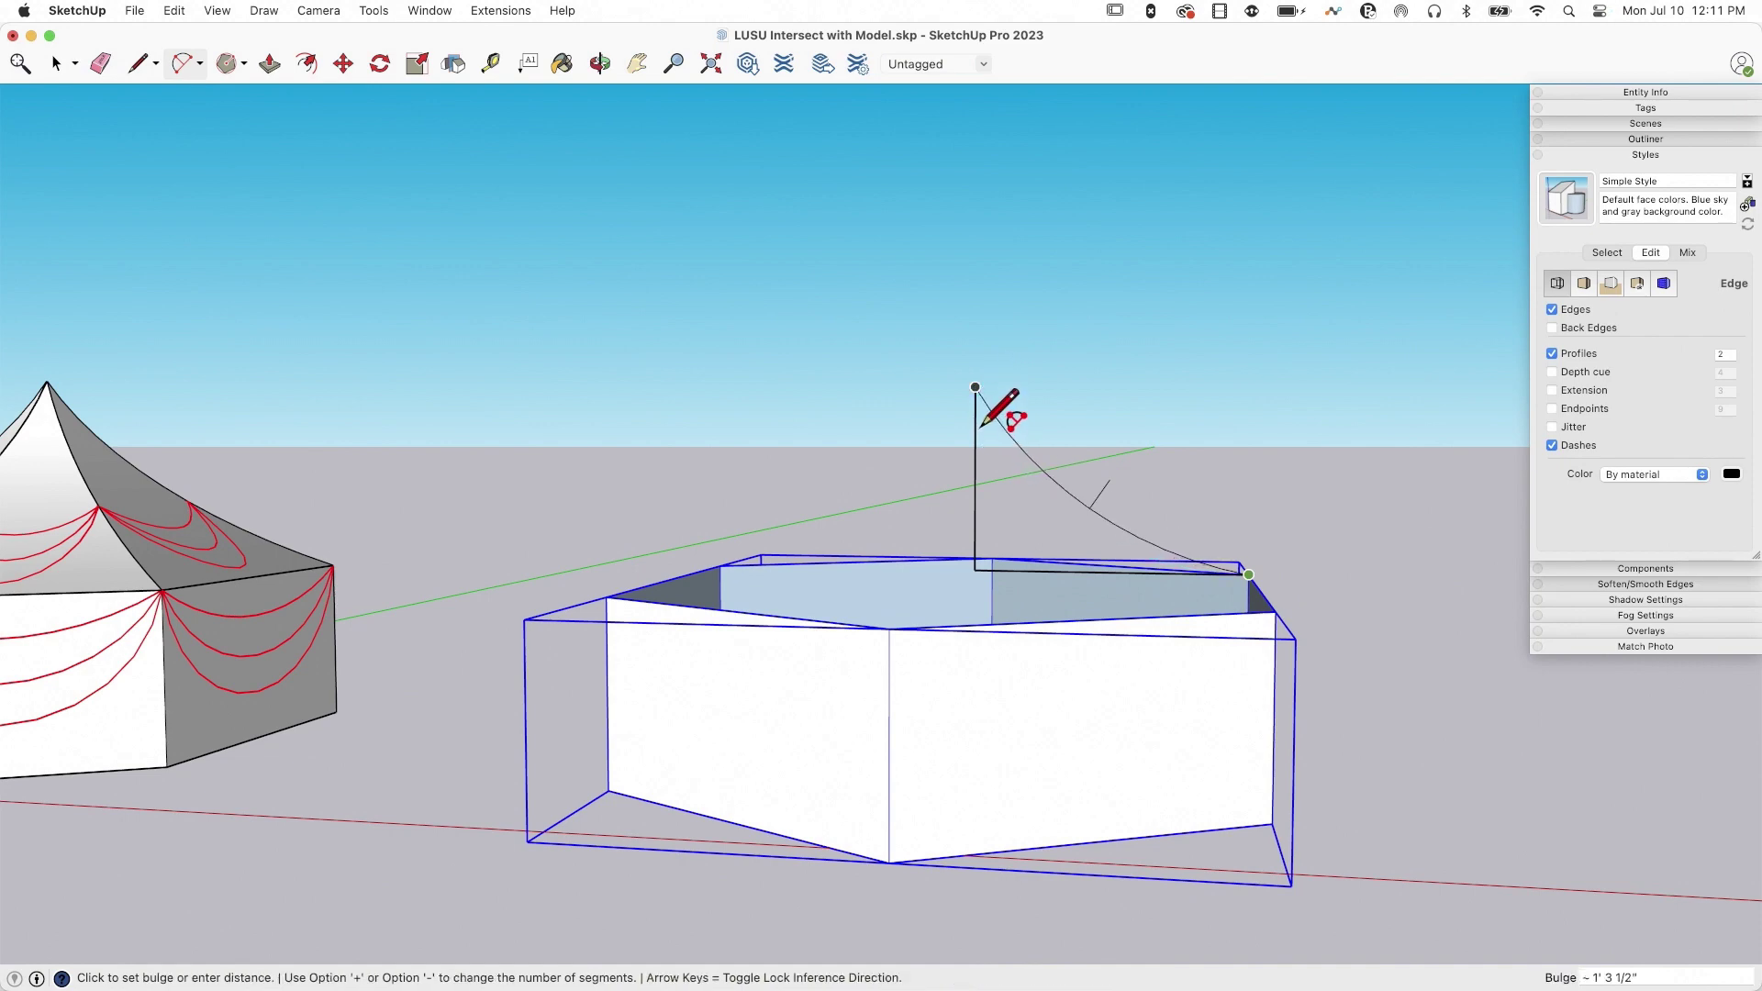
click(984, 426)
key(space)
Push/Pull the arc's face into a curved sheet and erase the leftover edges
mouse_move(1249, 466)
middle_down()
mouse_move(1207, 599)
mouse_move(1096, 590)
mouse_move(1062, 609)
middle_up()
key(p)
click(1062, 624)
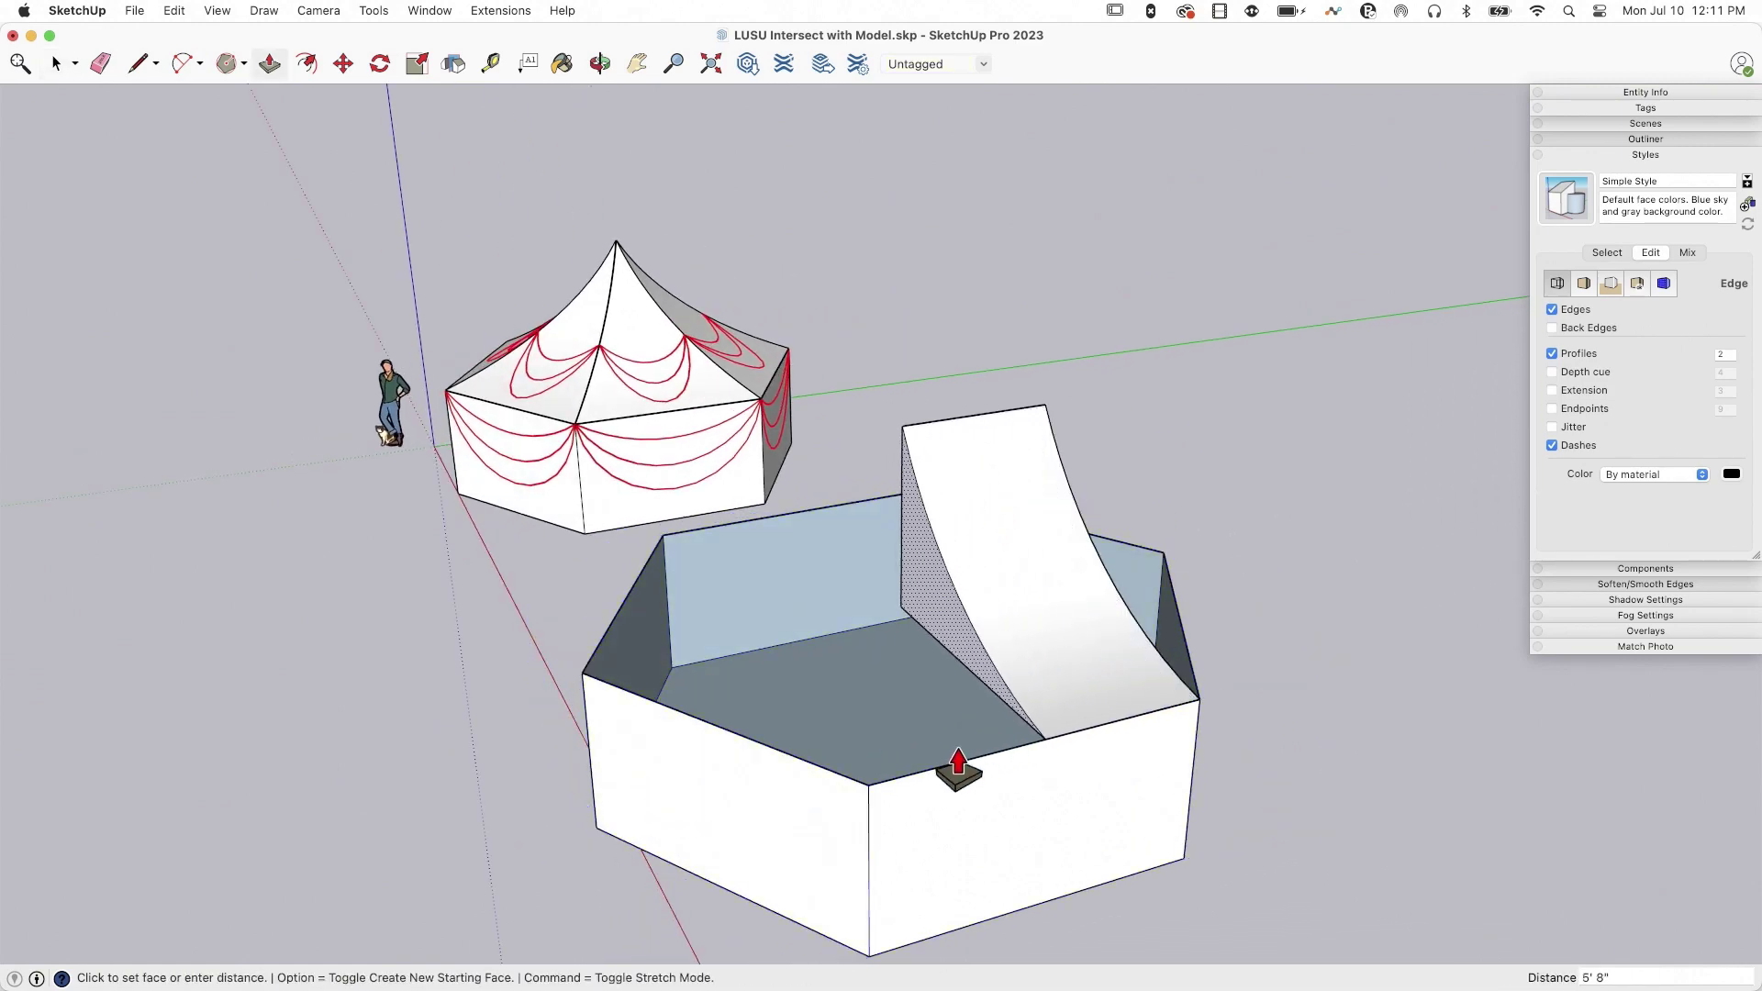
click(881, 808)
key(e)
mouse_move(897, 798)
middle_down()
mouse_move(988, 634)
mouse_move(838, 678)
mouse_move(854, 688)
middle_up()
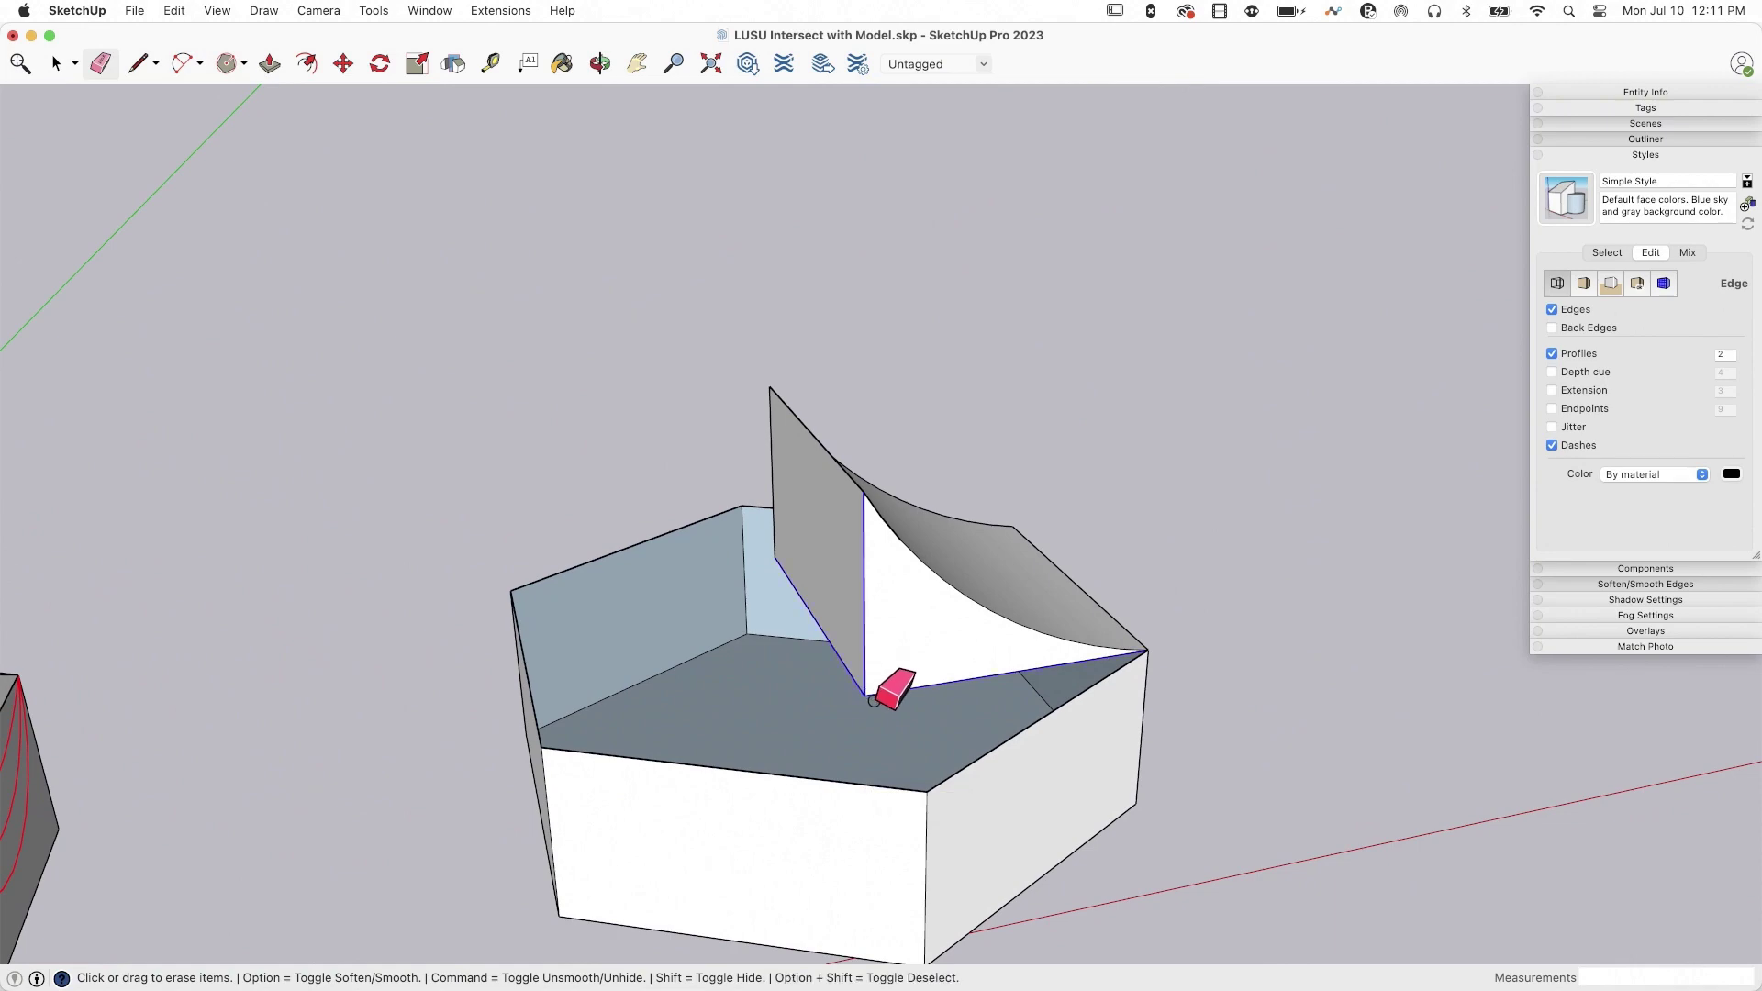
drag(874, 702, 826, 660)
drag(785, 557, 815, 544)
Select the whole curved sheet with its edges and make it a group
key(space)
middle_drag(815, 543, 994, 628)
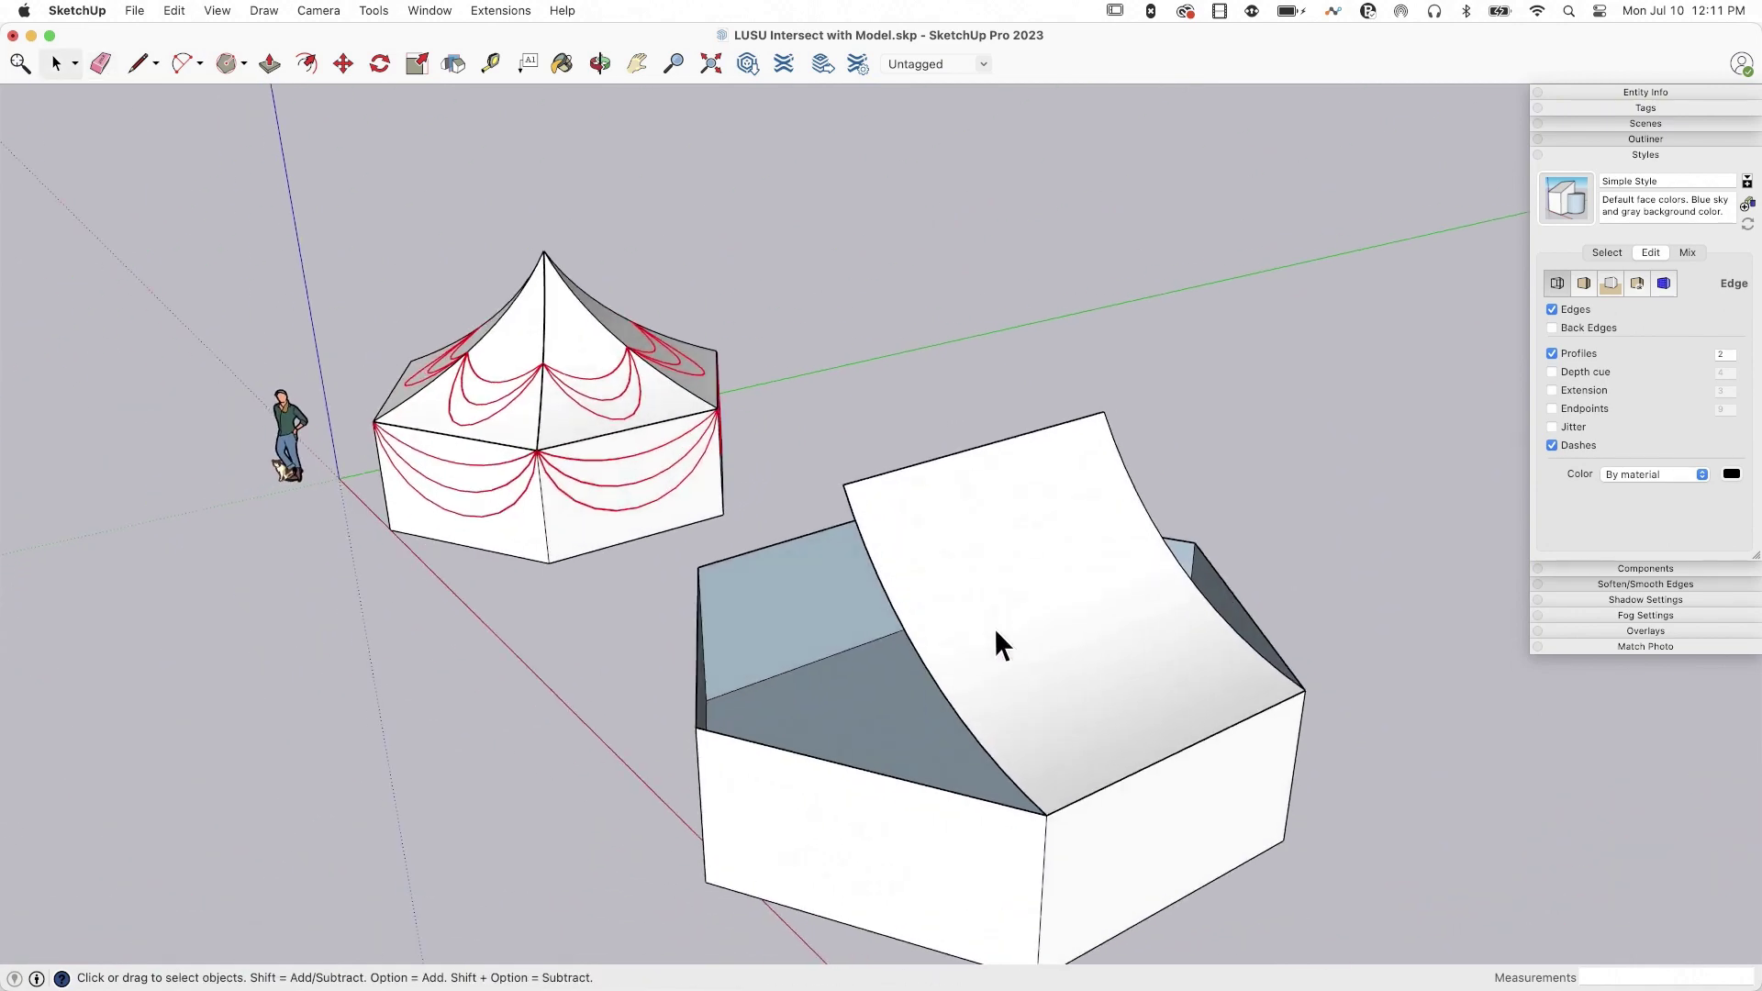
click(994, 628)
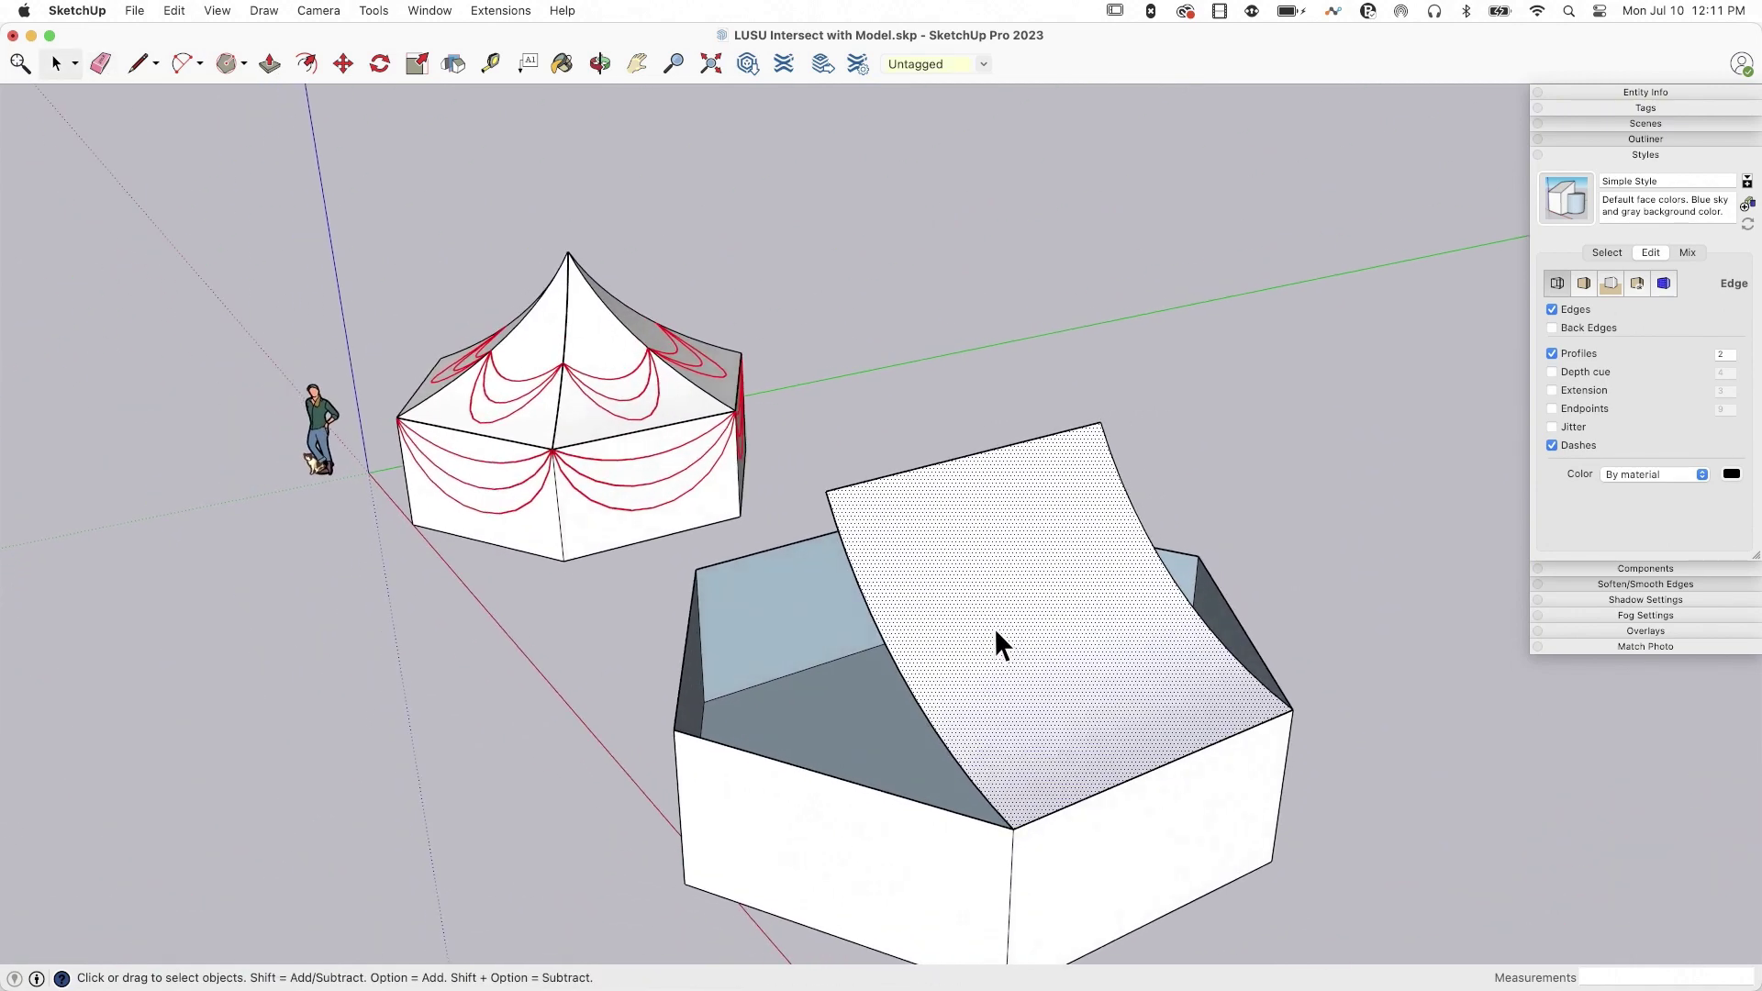
double_click(994, 628)
right_click(995, 628)
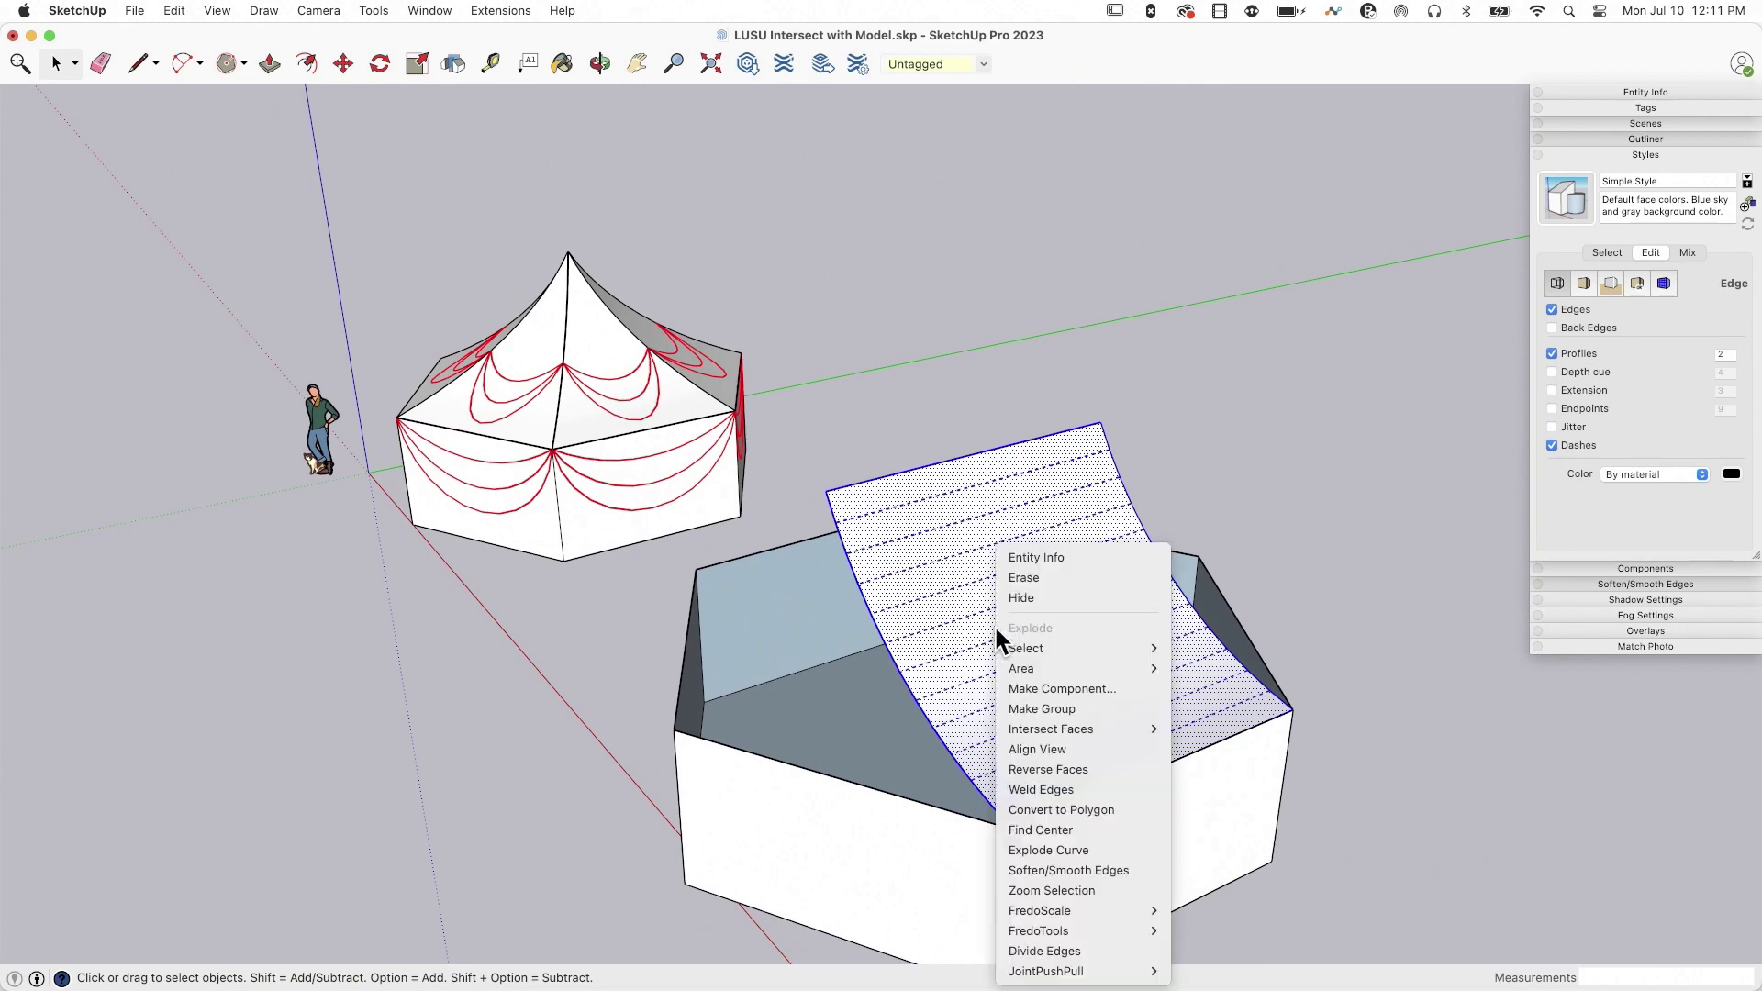
click(1082, 703)
mouse_move(1083, 703)
middle_down()
mouse_move(910, 492)
mouse_move(972, 490)
mouse_move(905, 619)
mouse_move(868, 811)
middle_up()
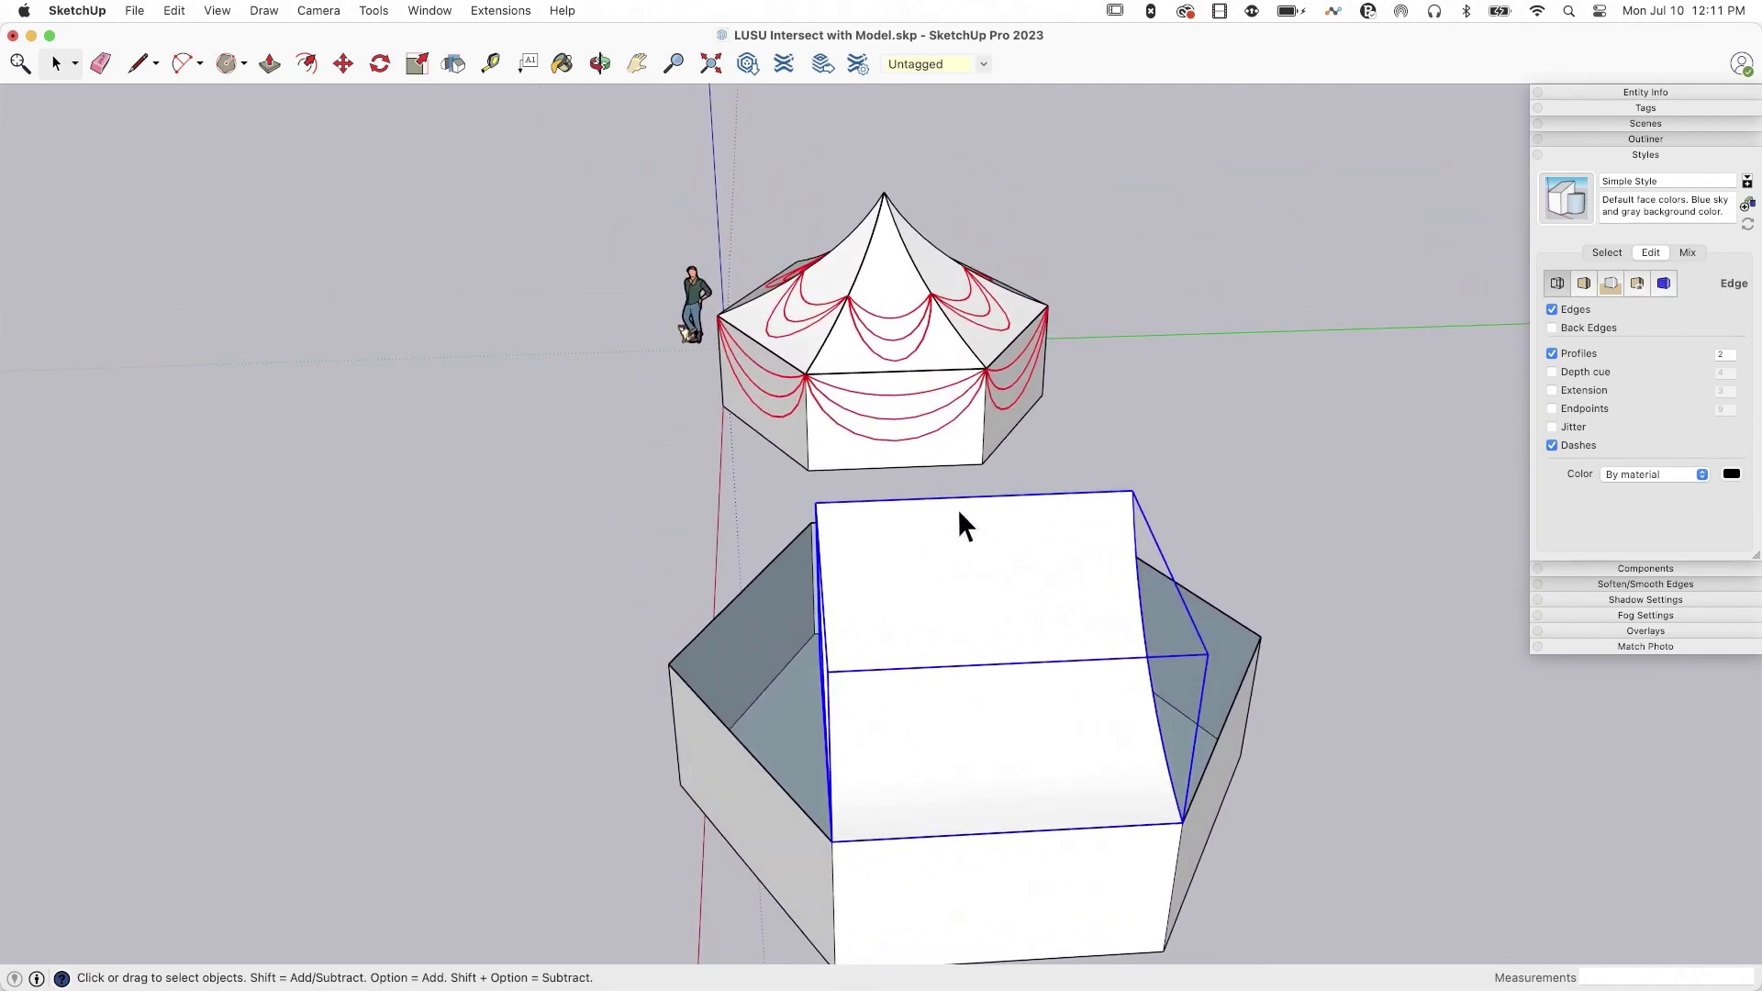
Rotate-copy the curved panel 60° about the top edge's midpoint
mouse_move(778, 895)
middle_down()
mouse_move(1042, 818)
mouse_move(1200, 807)
mouse_move(999, 752)
mouse_move(1055, 927)
mouse_move(952, 833)
mouse_move(769, 878)
middle_up()
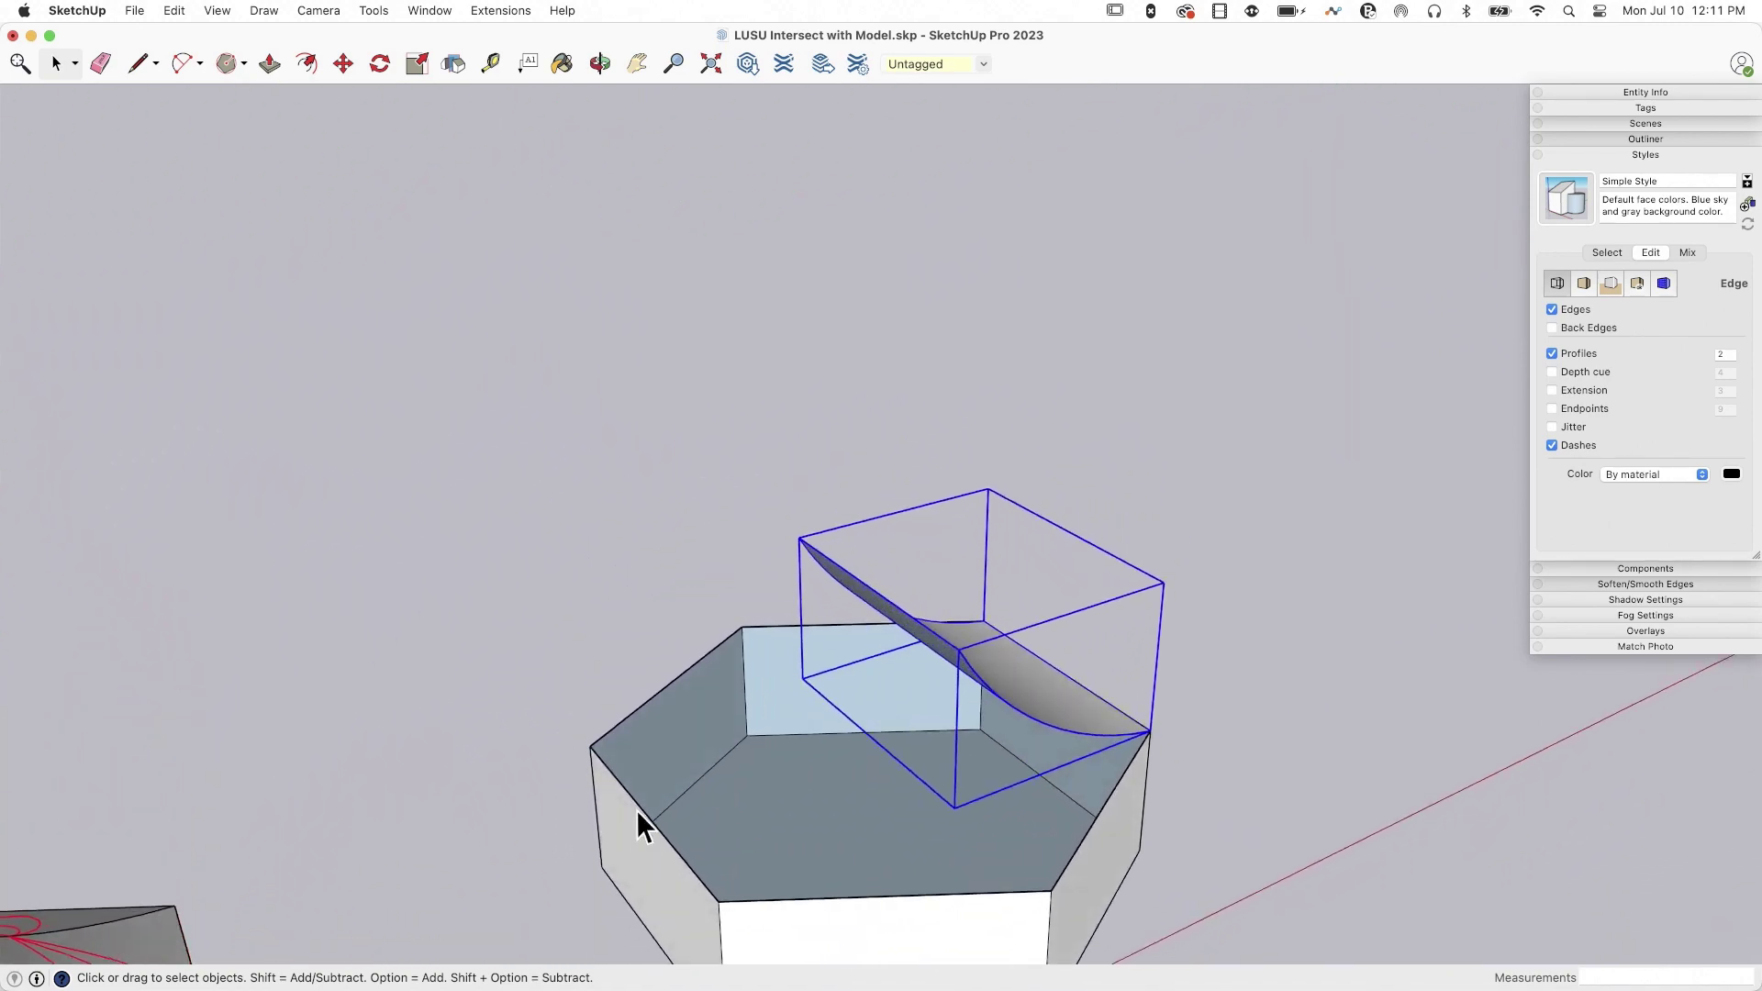
mouse_move(637, 800)
middle_down()
mouse_move(995, 787)
mouse_move(701, 748)
mouse_move(740, 818)
mouse_move(917, 613)
mouse_move(969, 689)
mouse_move(915, 656)
mouse_move(987, 550)
middle_up()
key(q)
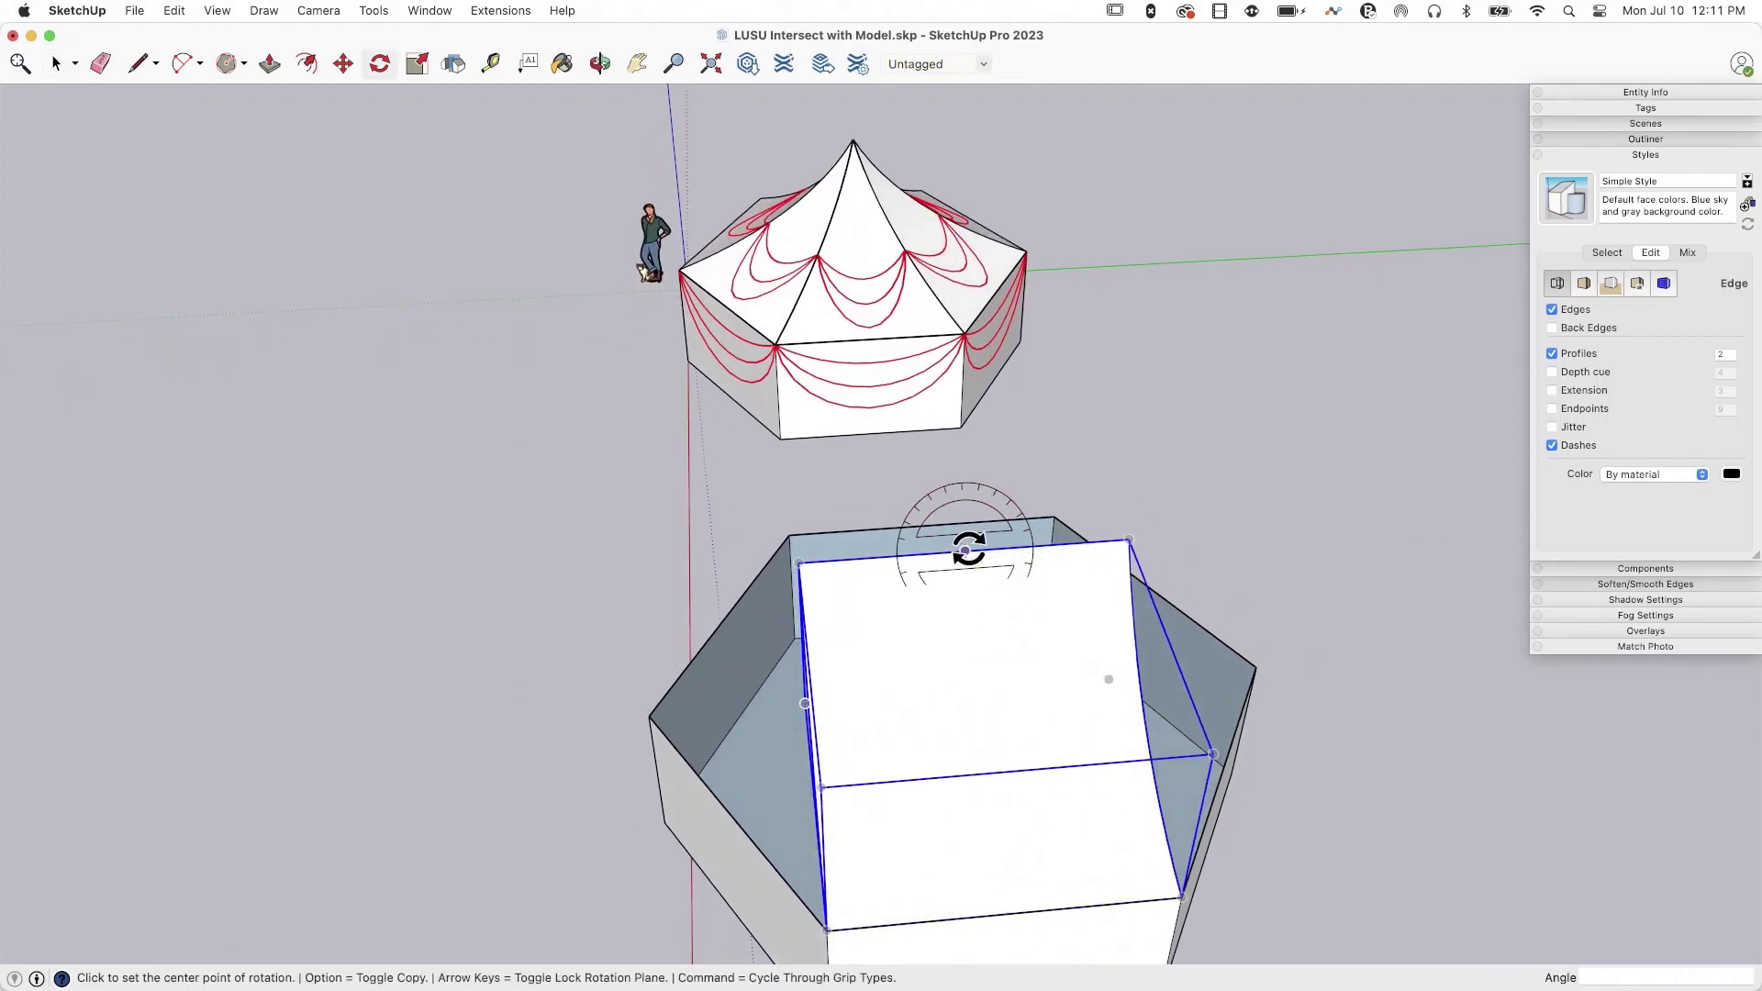
key(Up)
click(967, 550)
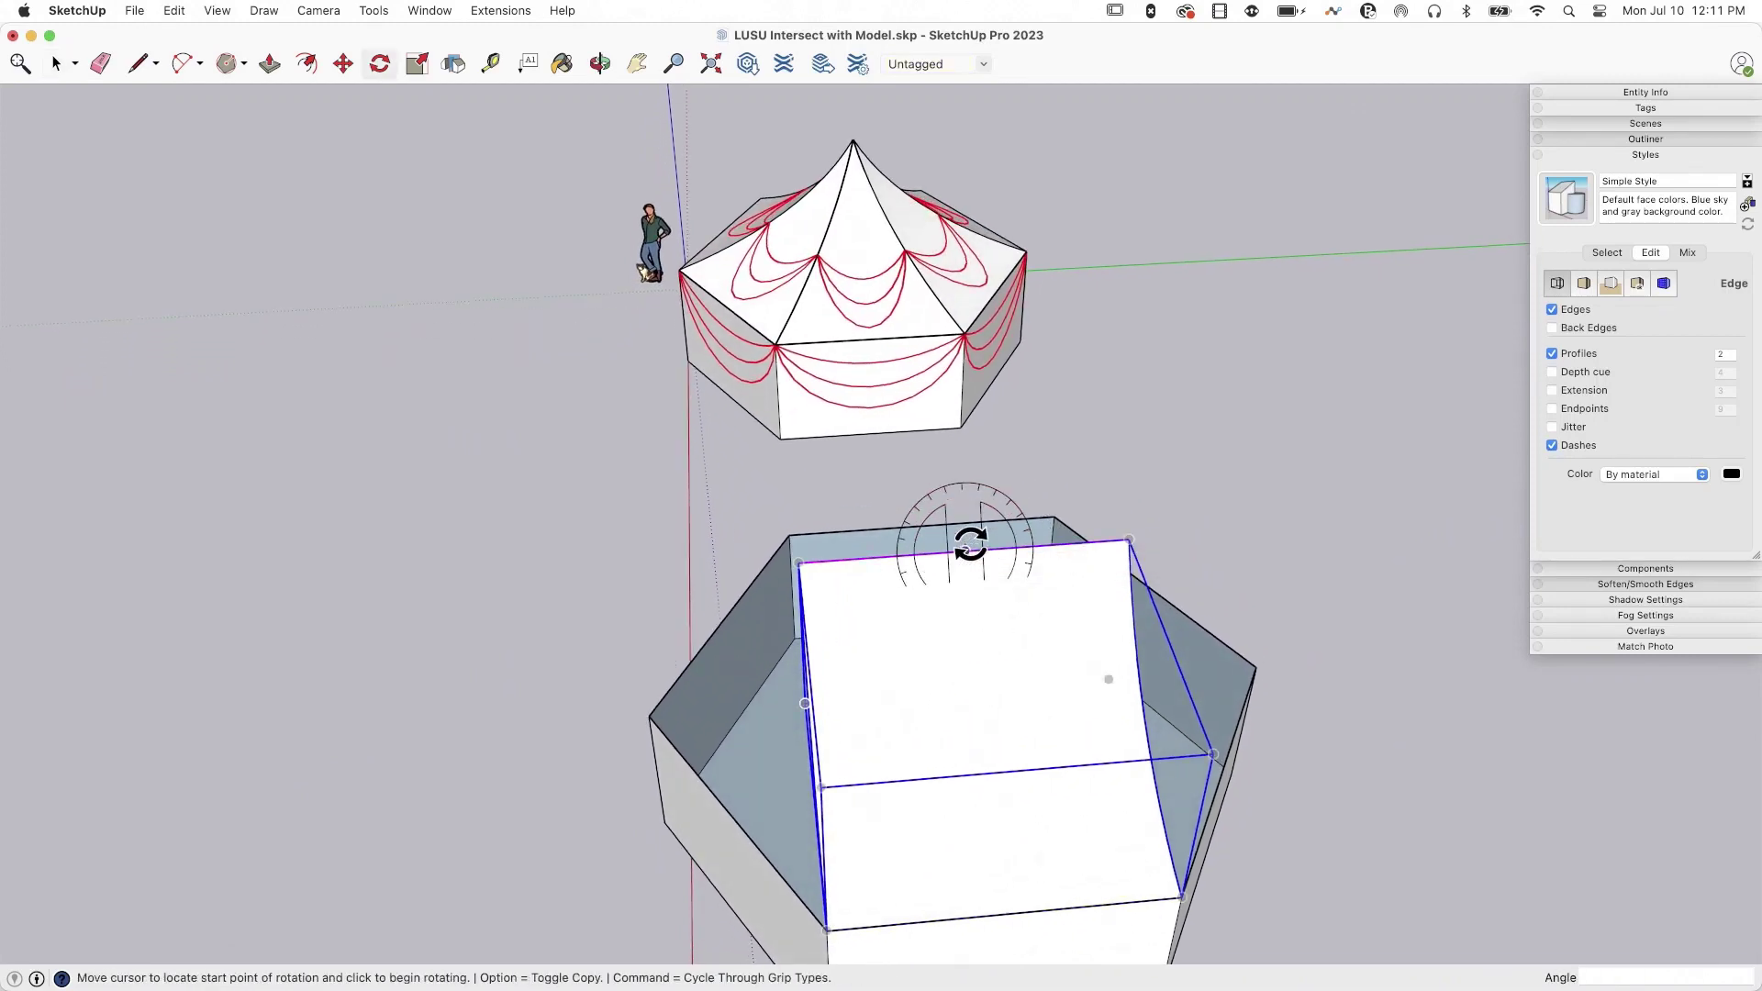
key(Escape)
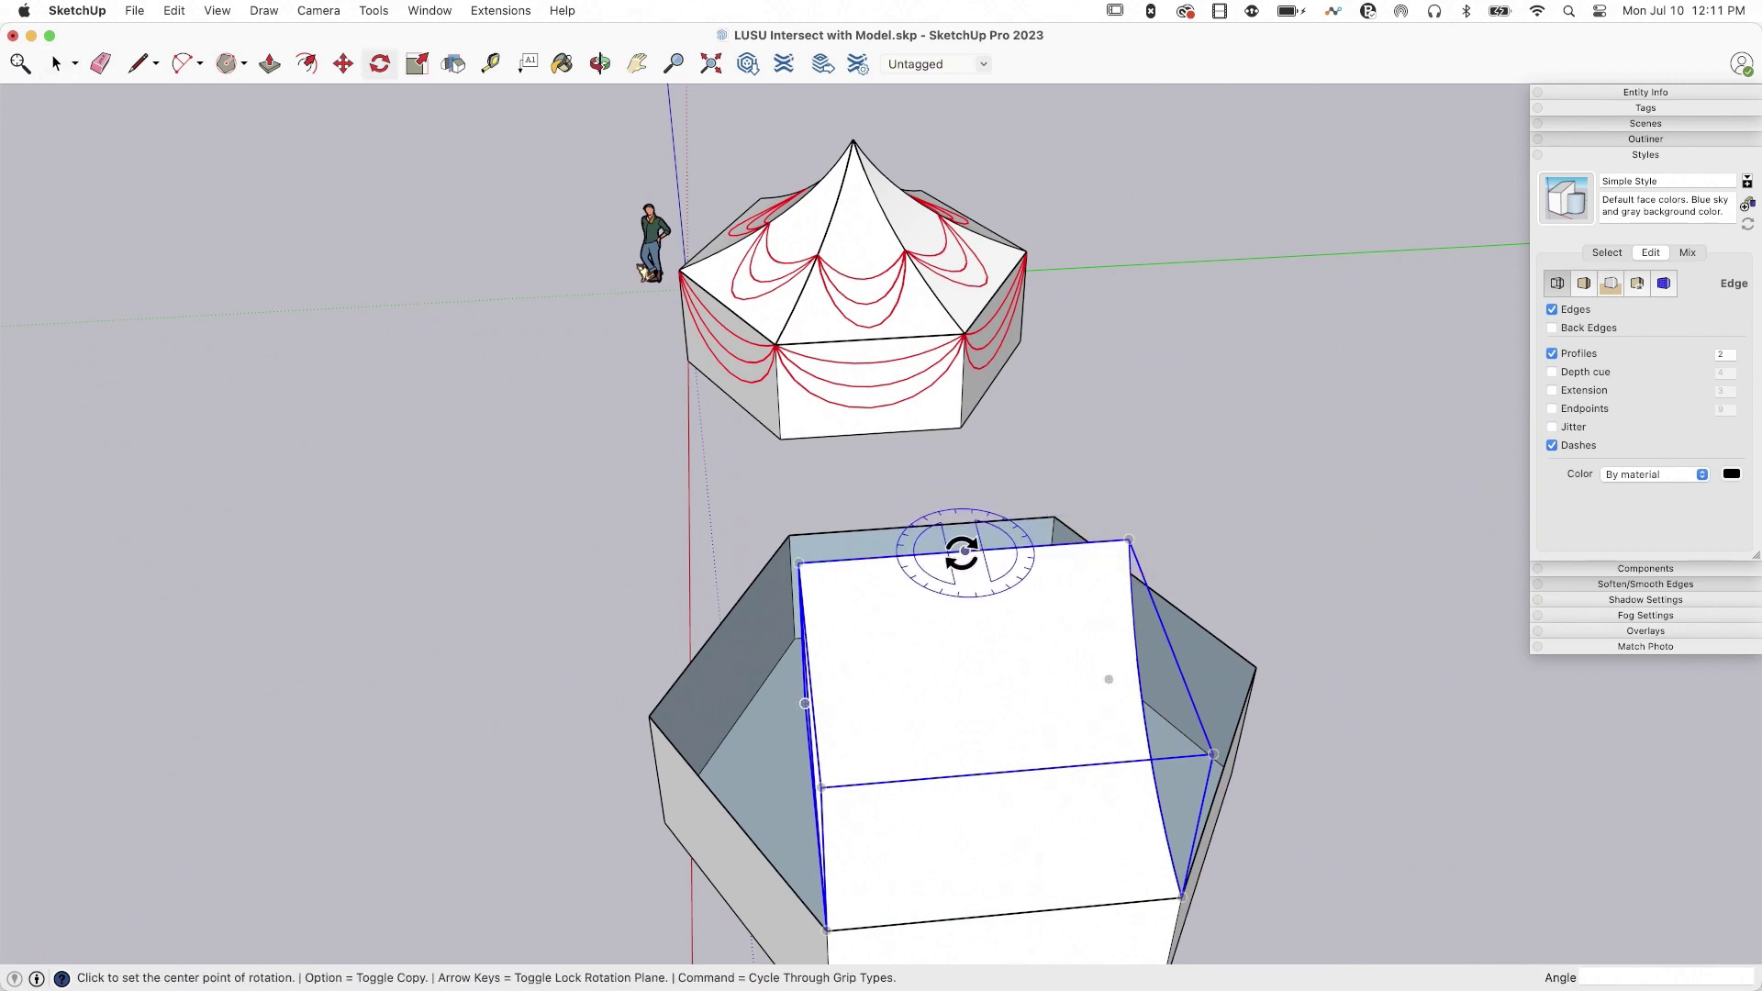
click(967, 550)
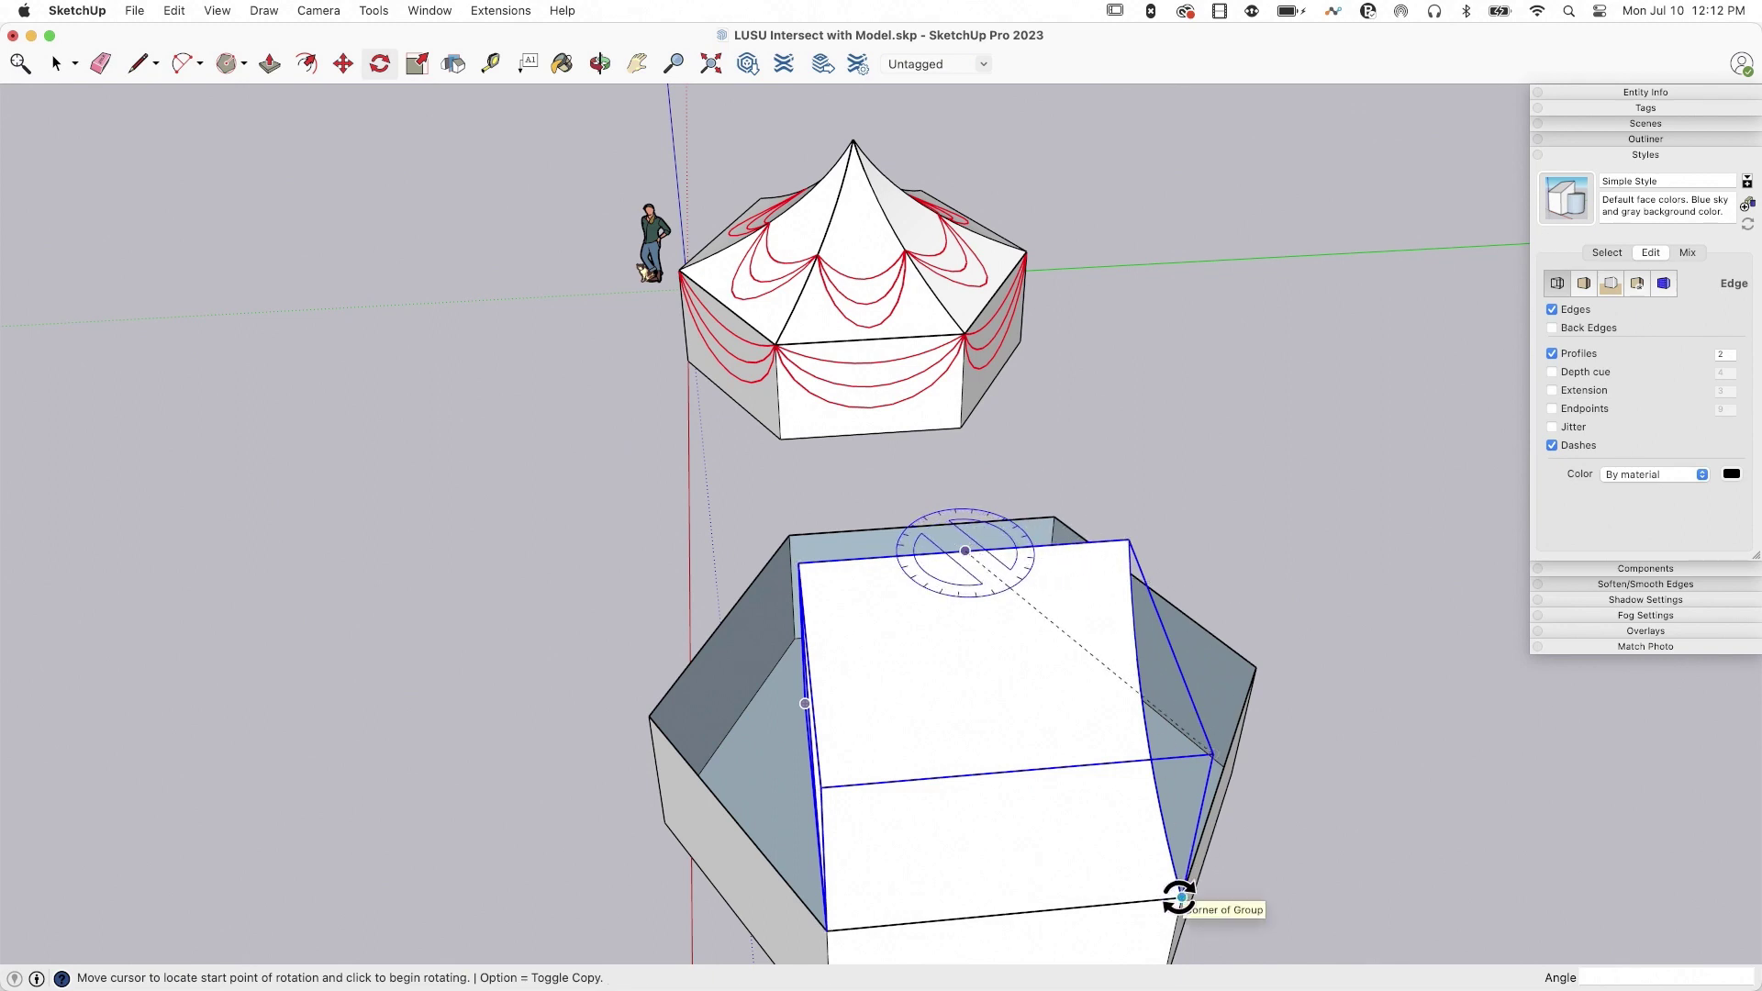
key(alt)
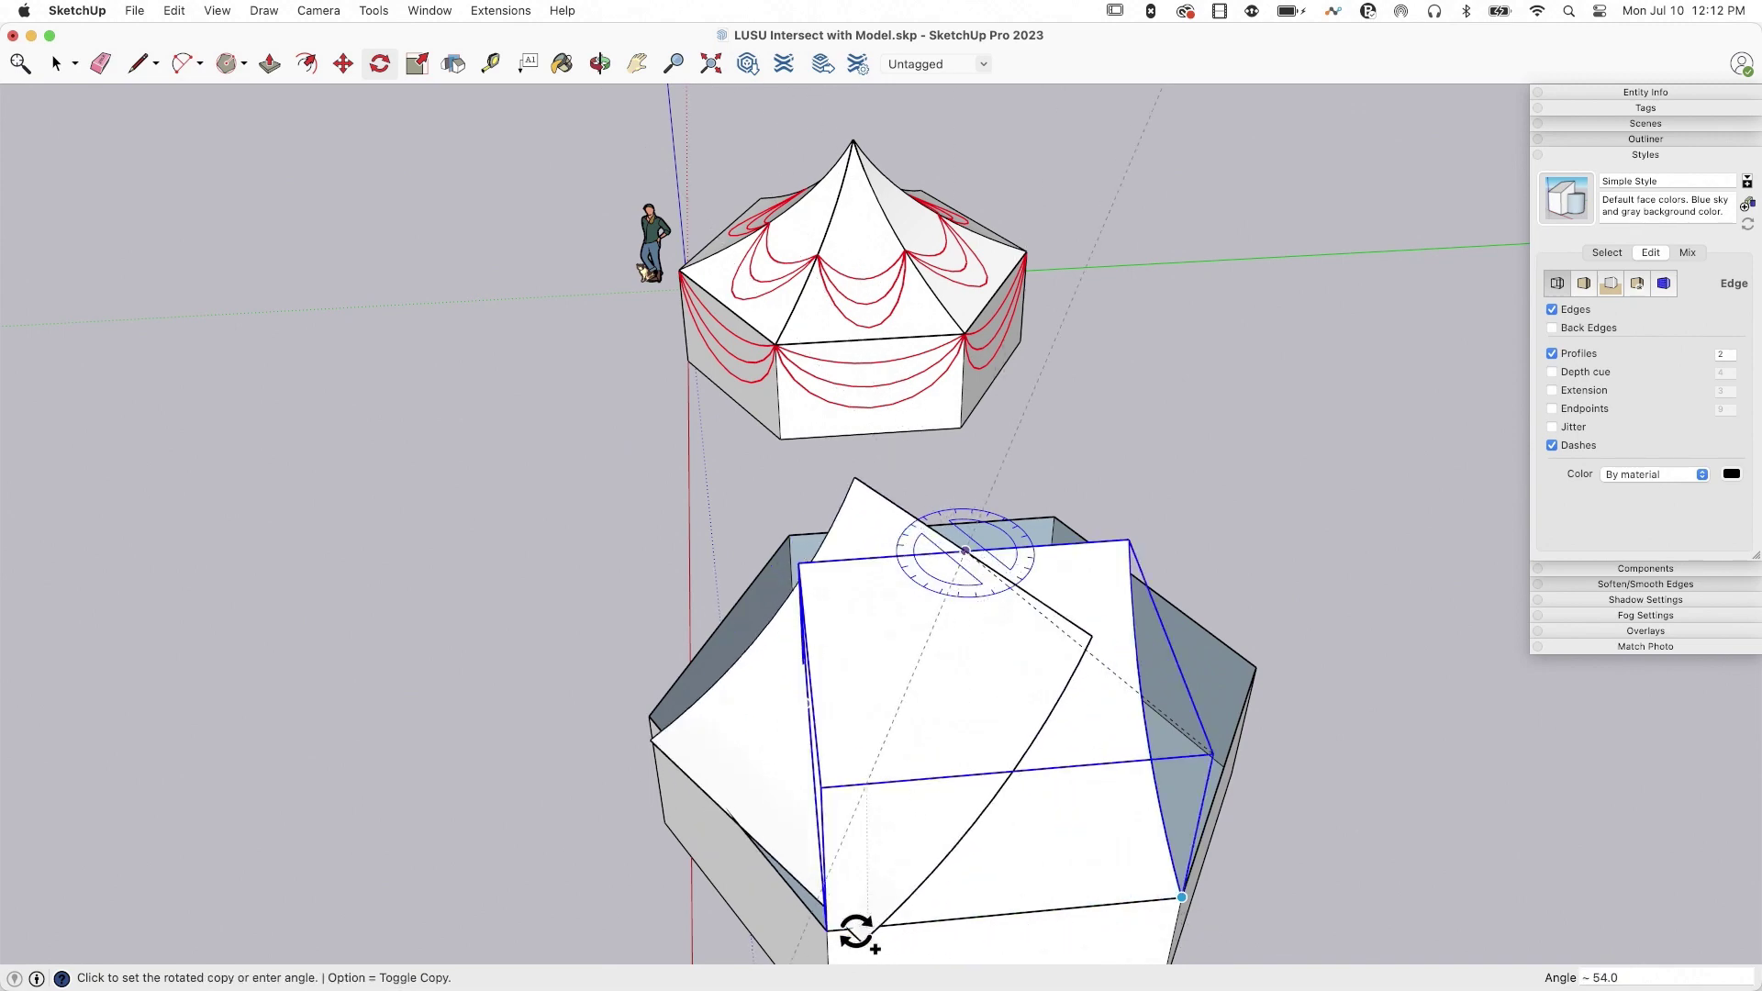
click(826, 929)
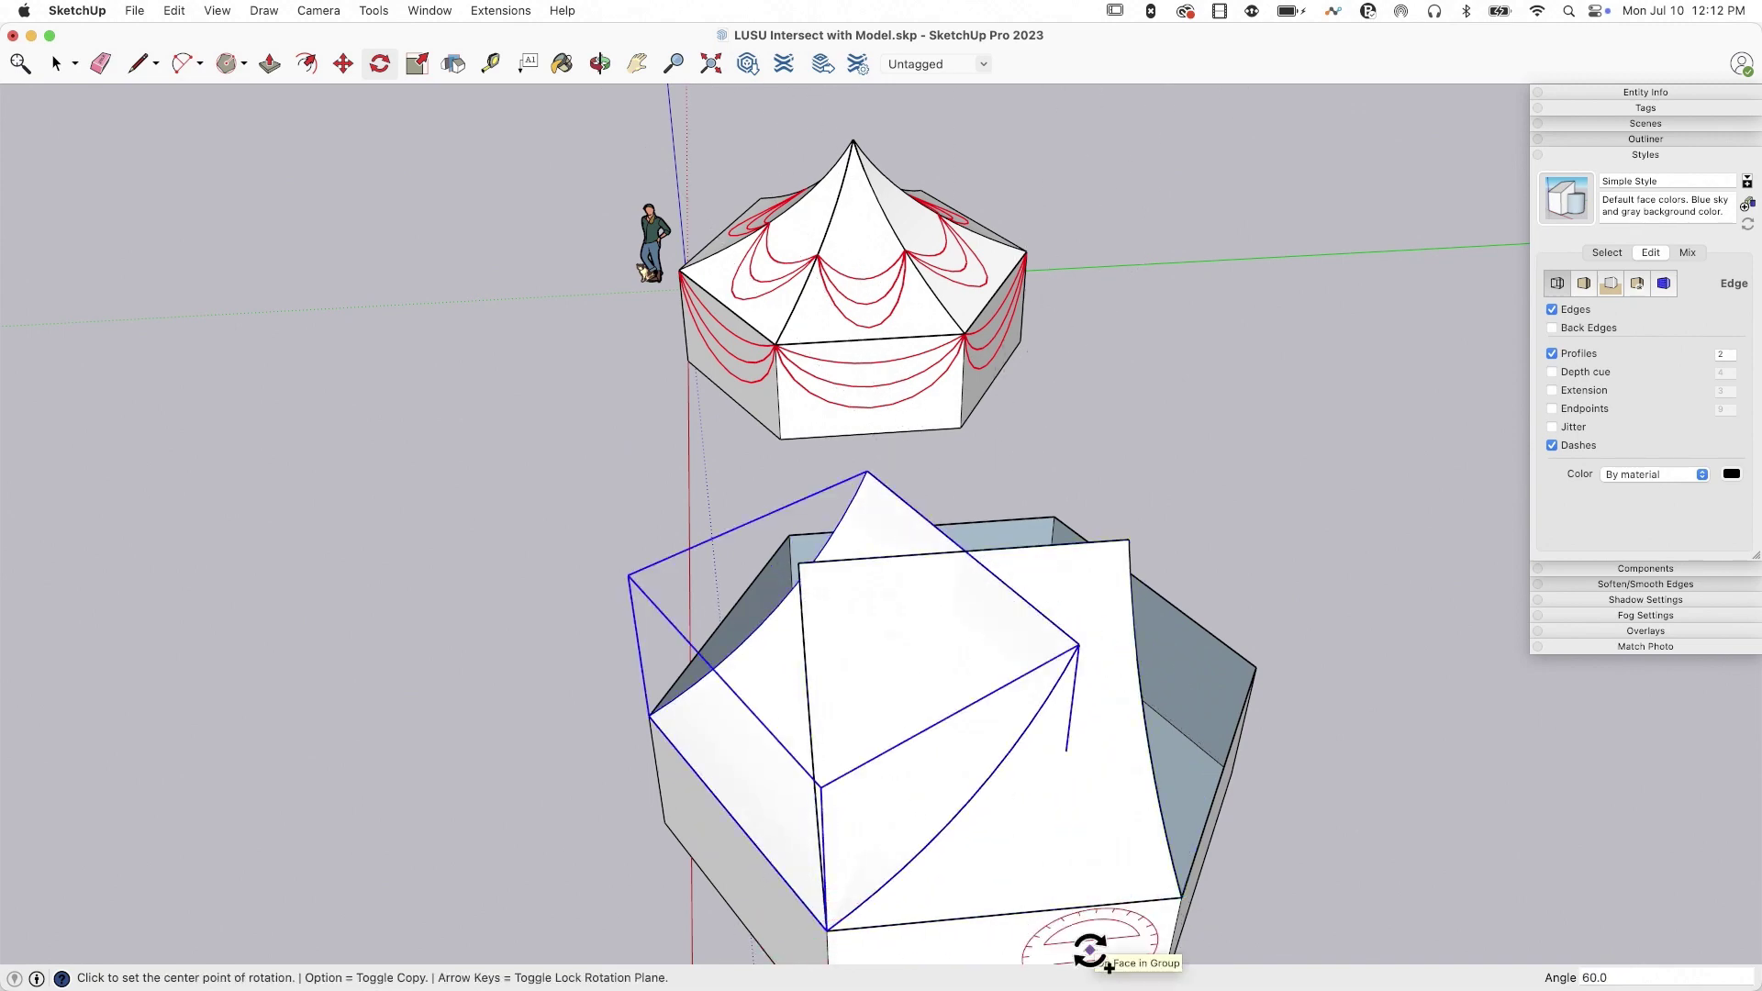
Finish rotating and orbit down to a low view of the crossing panels
middle_drag(1016, 799, 978, 701)
key(Up)
middle_drag(1121, 464, 1110, 480)
key(space)
mouse_move(1031, 735)
middle_down()
mouse_move(923, 773)
mouse_move(909, 842)
mouse_move(940, 782)
mouse_move(1093, 799)
mouse_move(1066, 769)
mouse_move(833, 850)
mouse_move(812, 797)
mouse_move(802, 840)
mouse_move(522, 707)
mouse_move(1074, 740)
mouse_move(802, 797)
mouse_move(791, 780)
mouse_move(666, 769)
mouse_move(928, 658)
mouse_move(1169, 786)
mouse_move(307, 731)
mouse_move(456, 713)
mouse_move(804, 786)
mouse_move(1052, 714)
mouse_move(1020, 637)
mouse_move(757, 734)
mouse_move(727, 701)
mouse_move(743, 653)
middle_up()
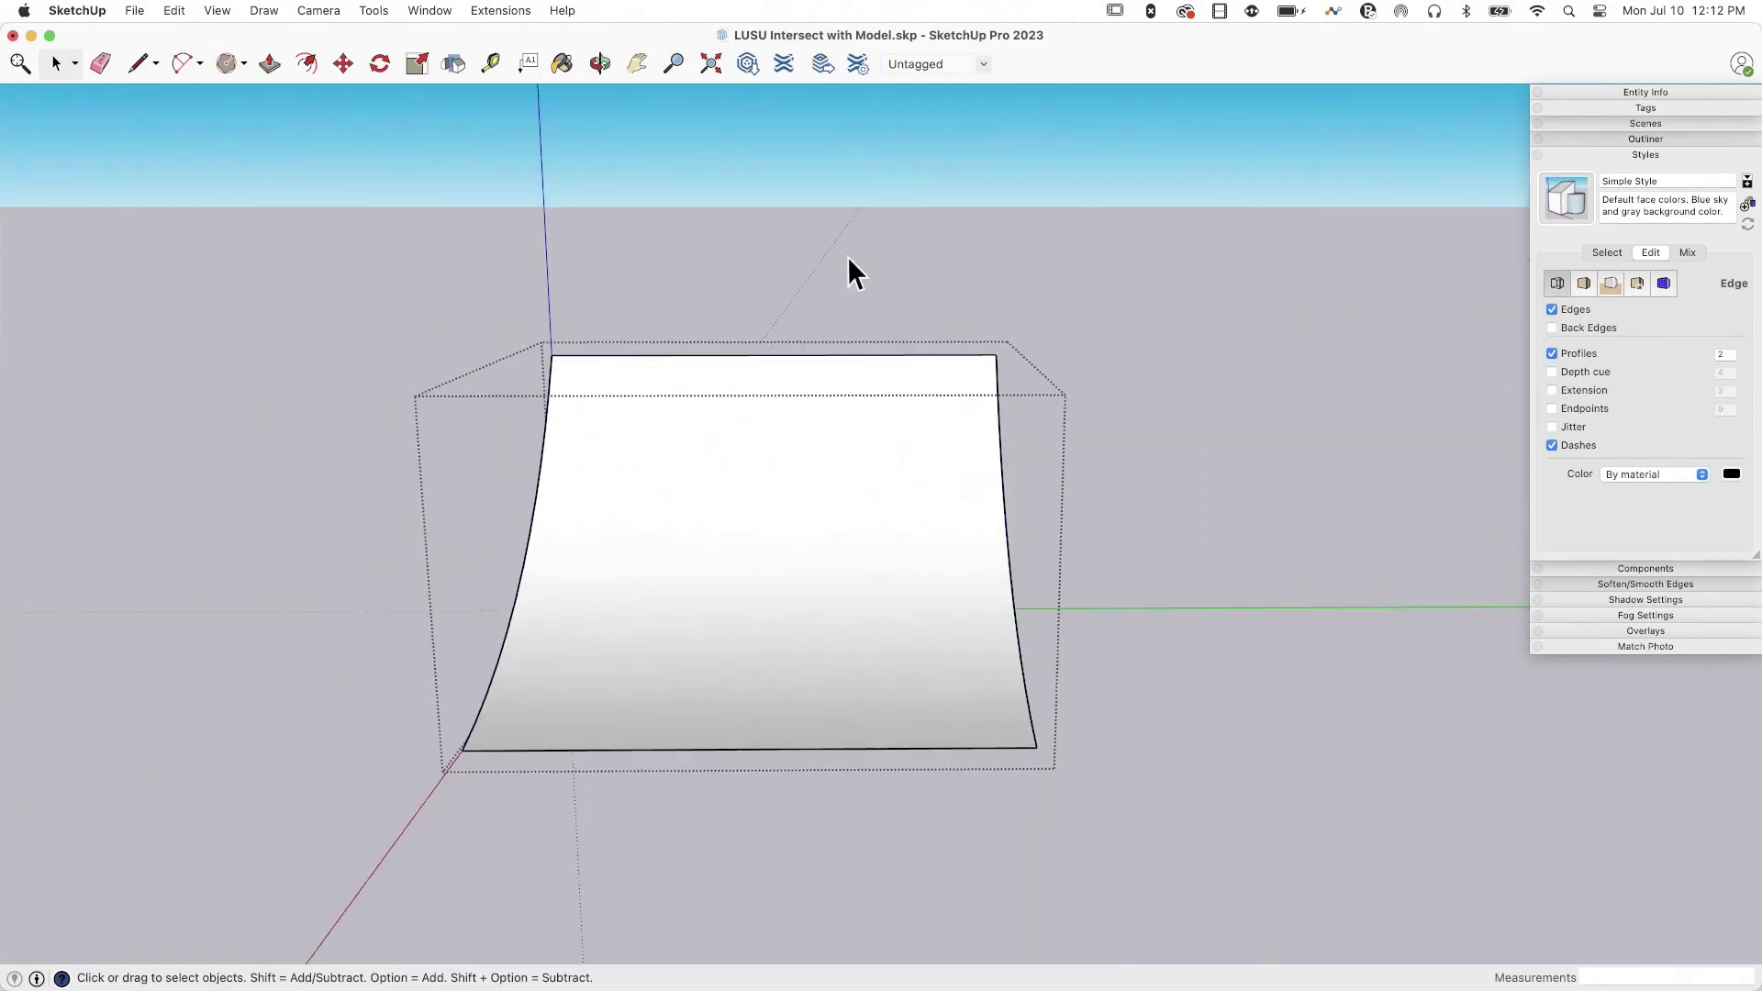
Select the isolated curved surface and open its context menu toward Intersect Faces
mouse_move(846, 257)
middle_down()
mouse_move(846, 533)
mouse_move(749, 450)
mouse_move(644, 149)
middle_up()
click(217, 11)
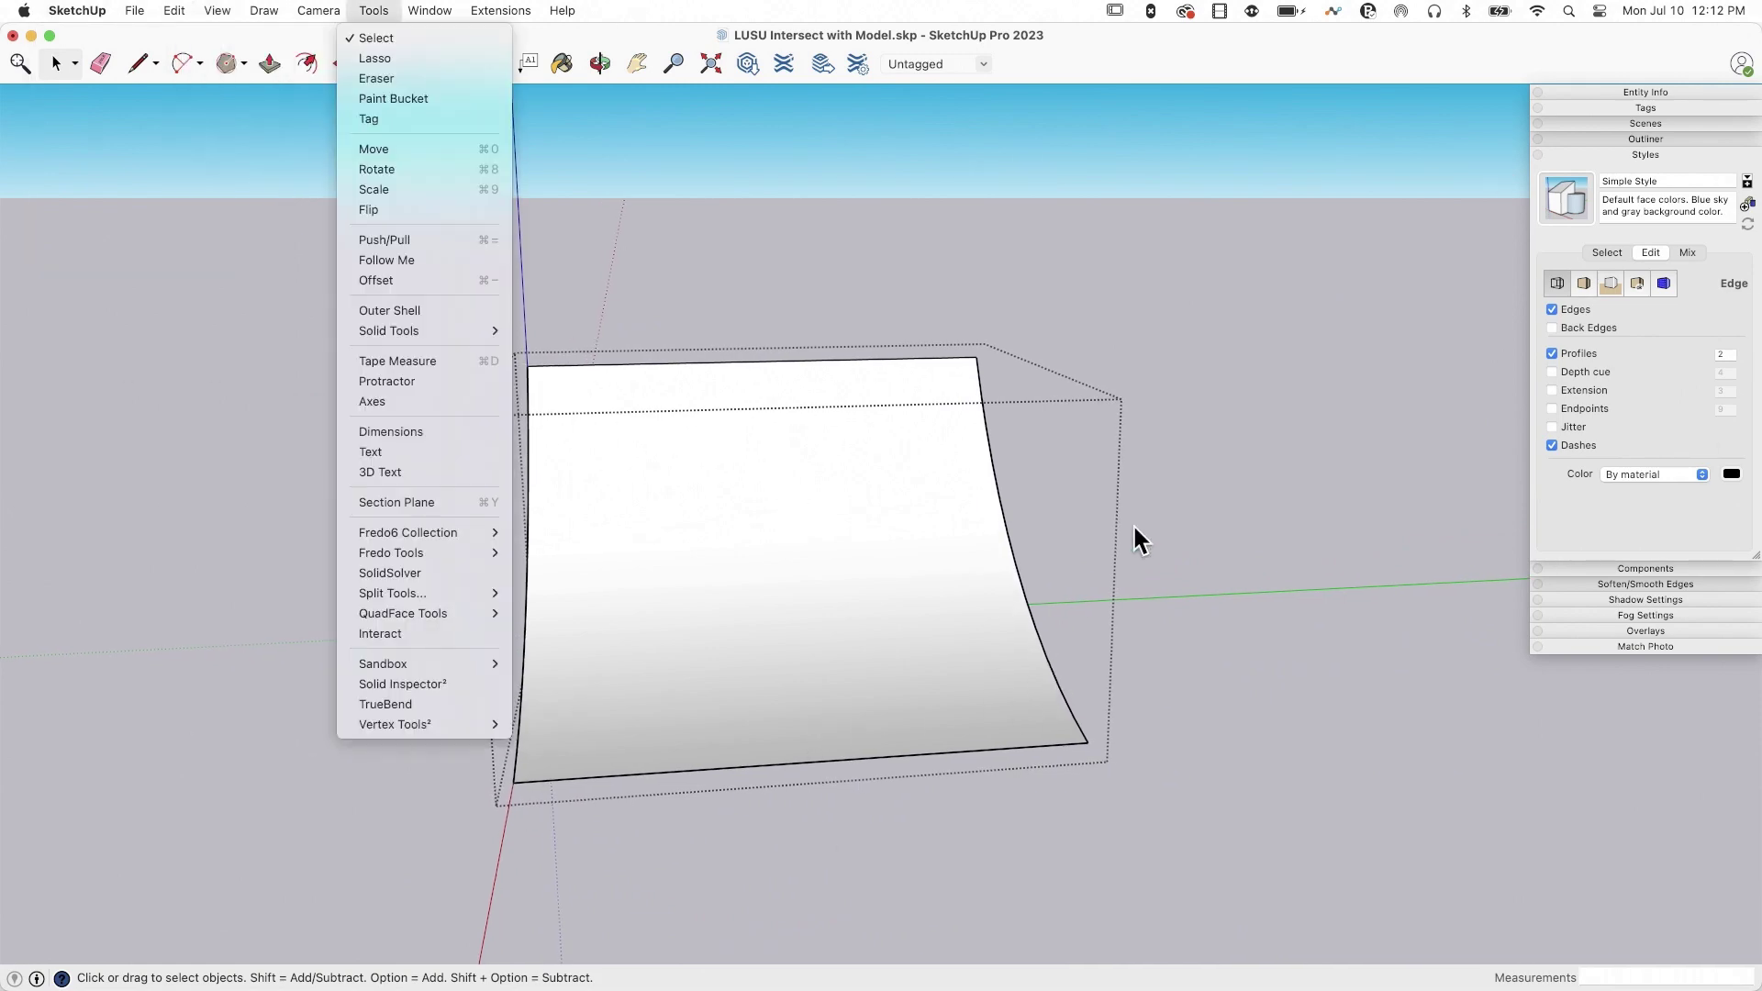
click(770, 510)
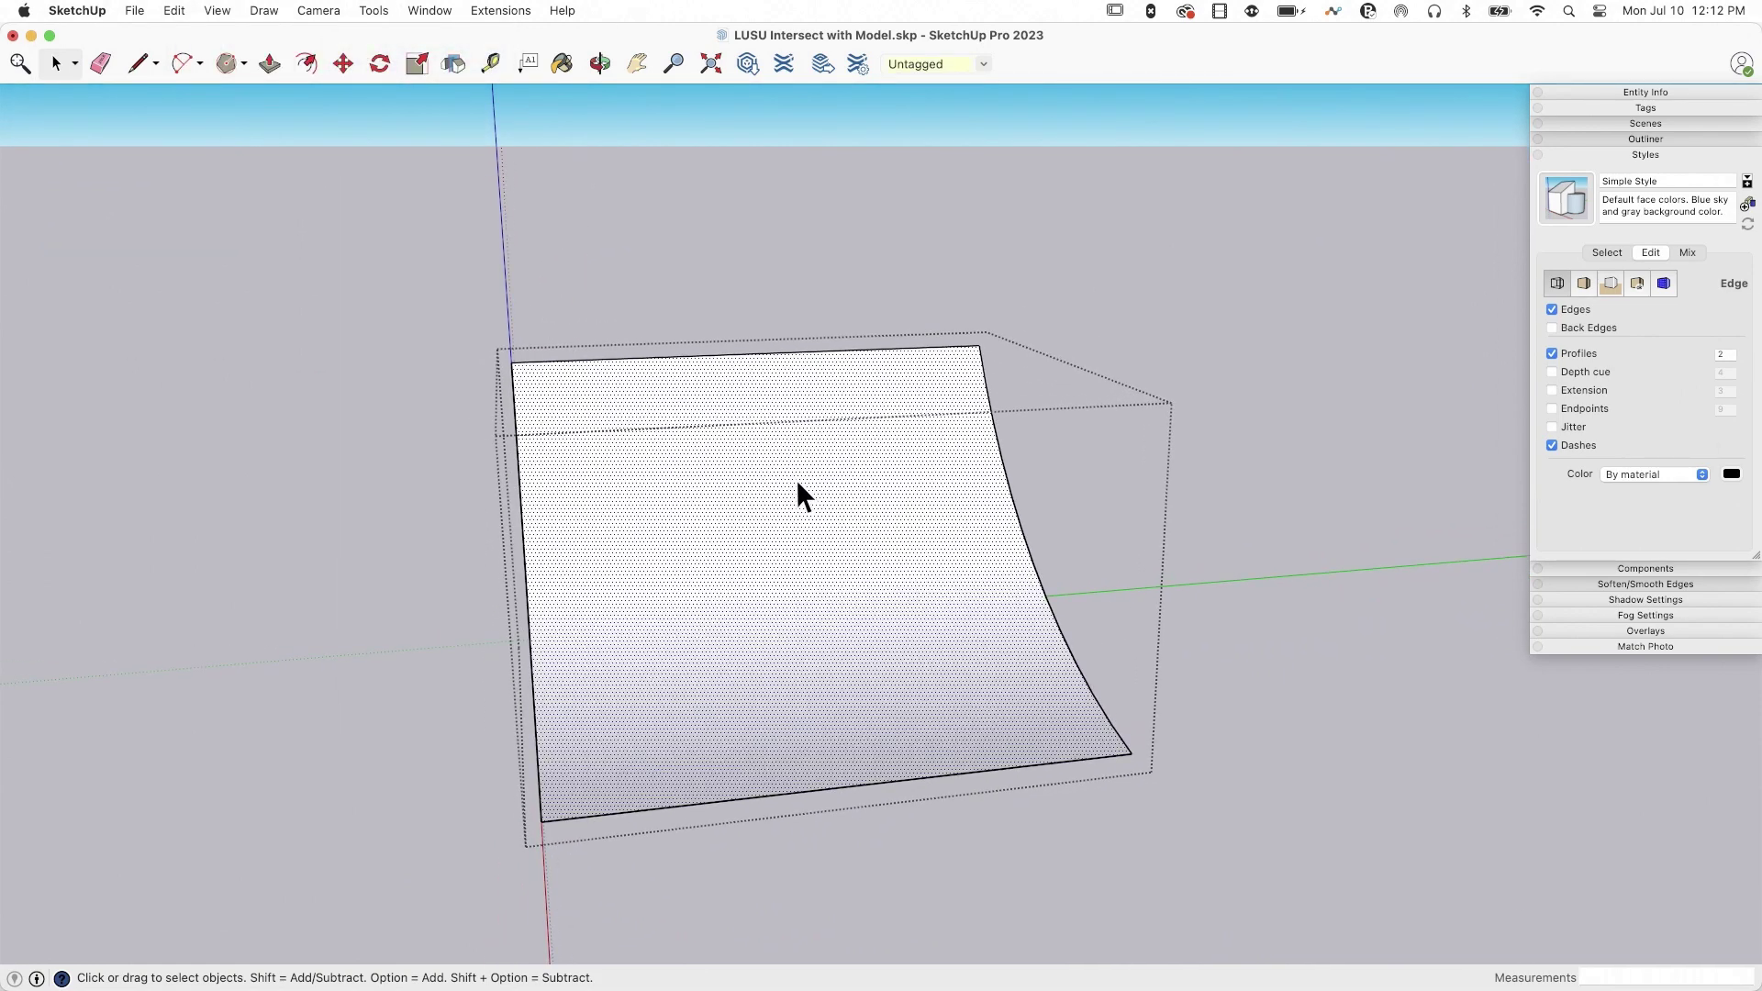
right_click(797, 485)
mouse_move(852, 600)
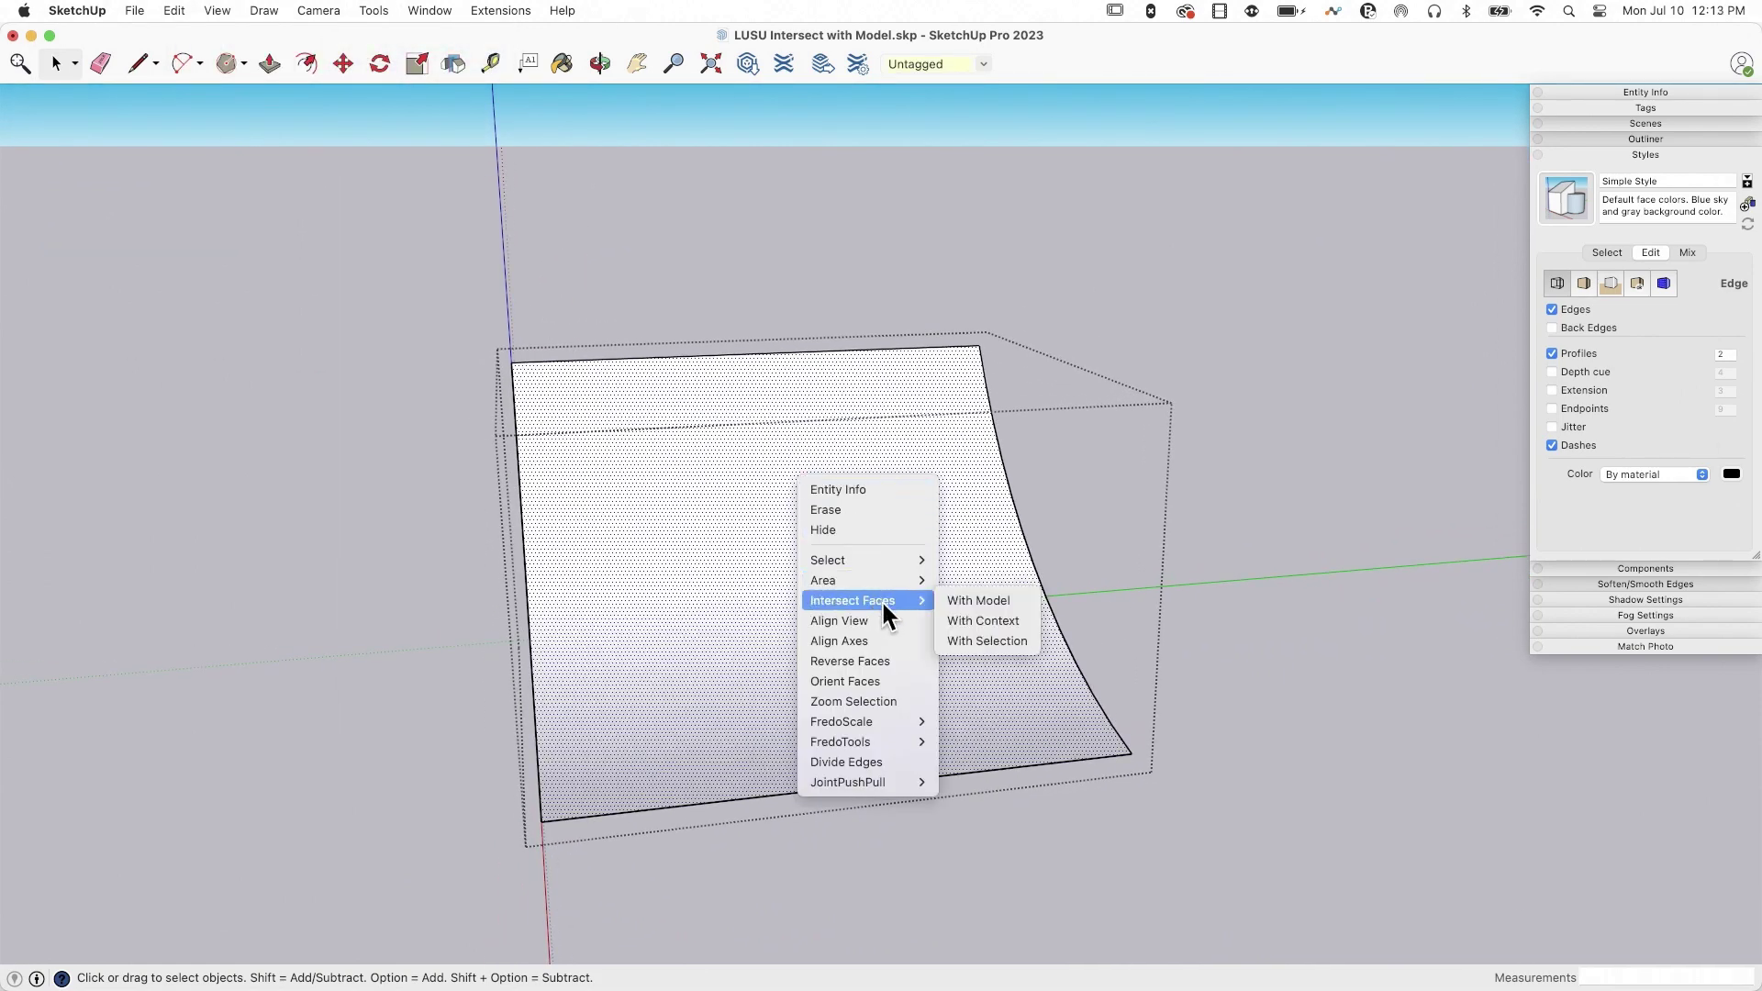
Intersect the curved panel with the model and erase the outer waste pieces
click(973, 600)
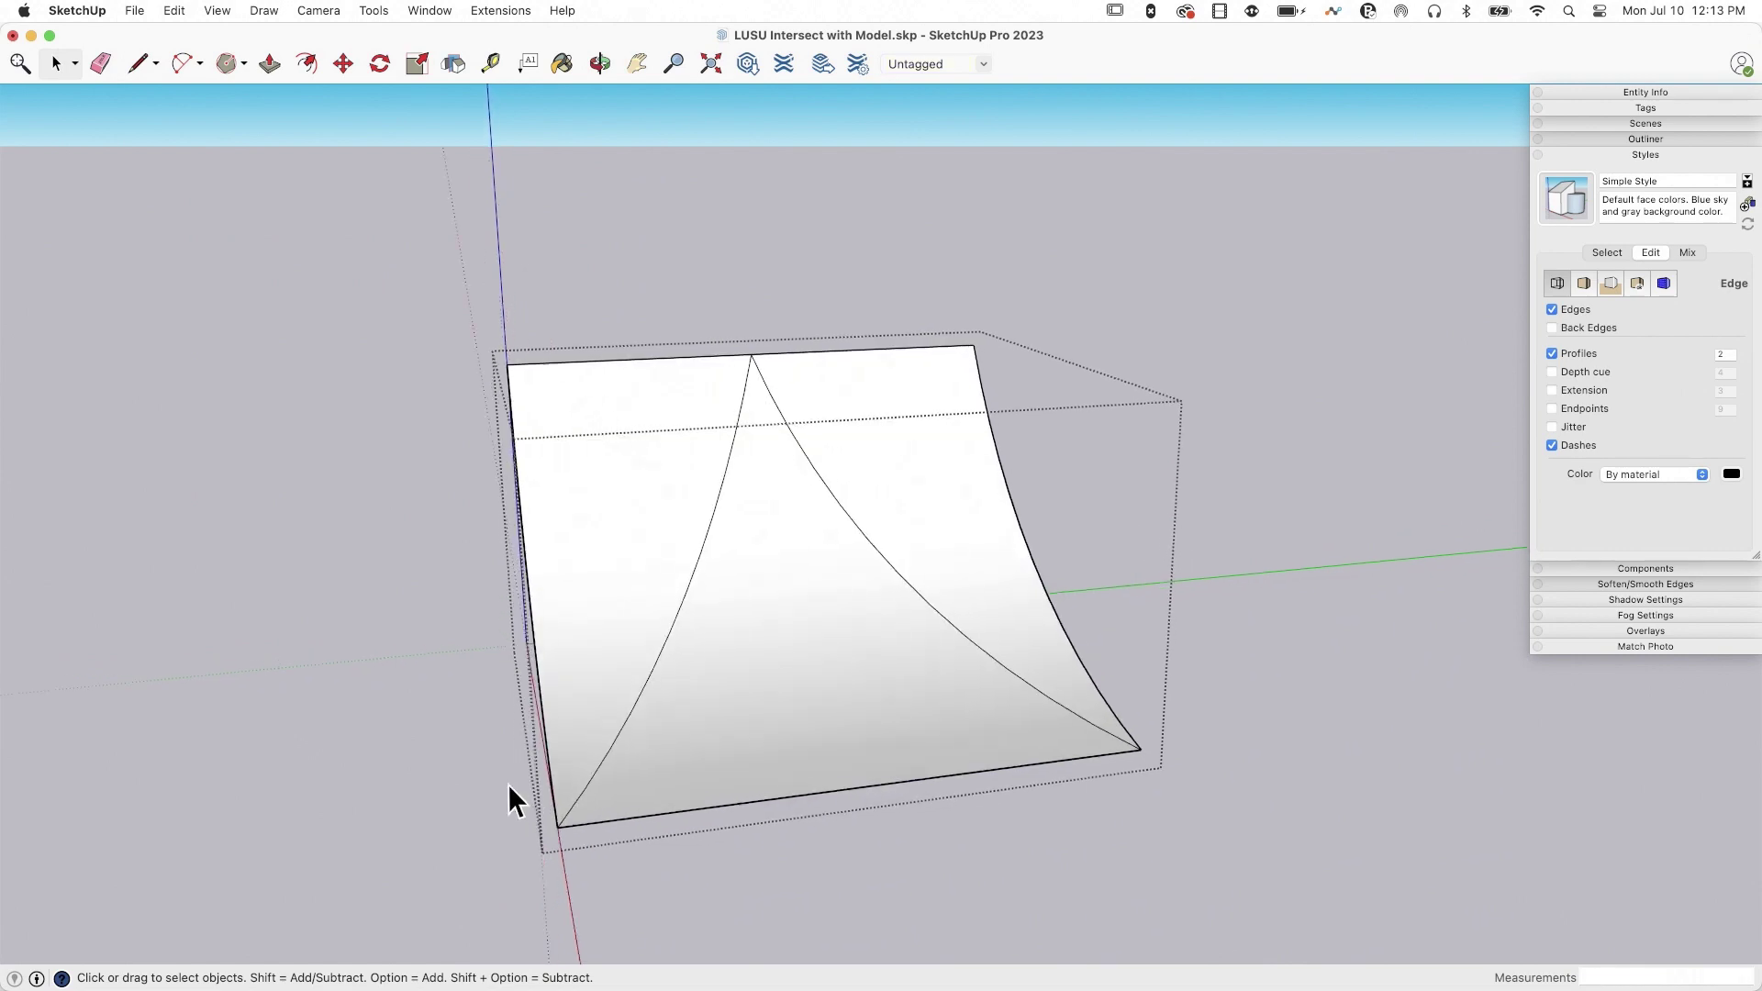
middle_drag(505, 784, 697, 384)
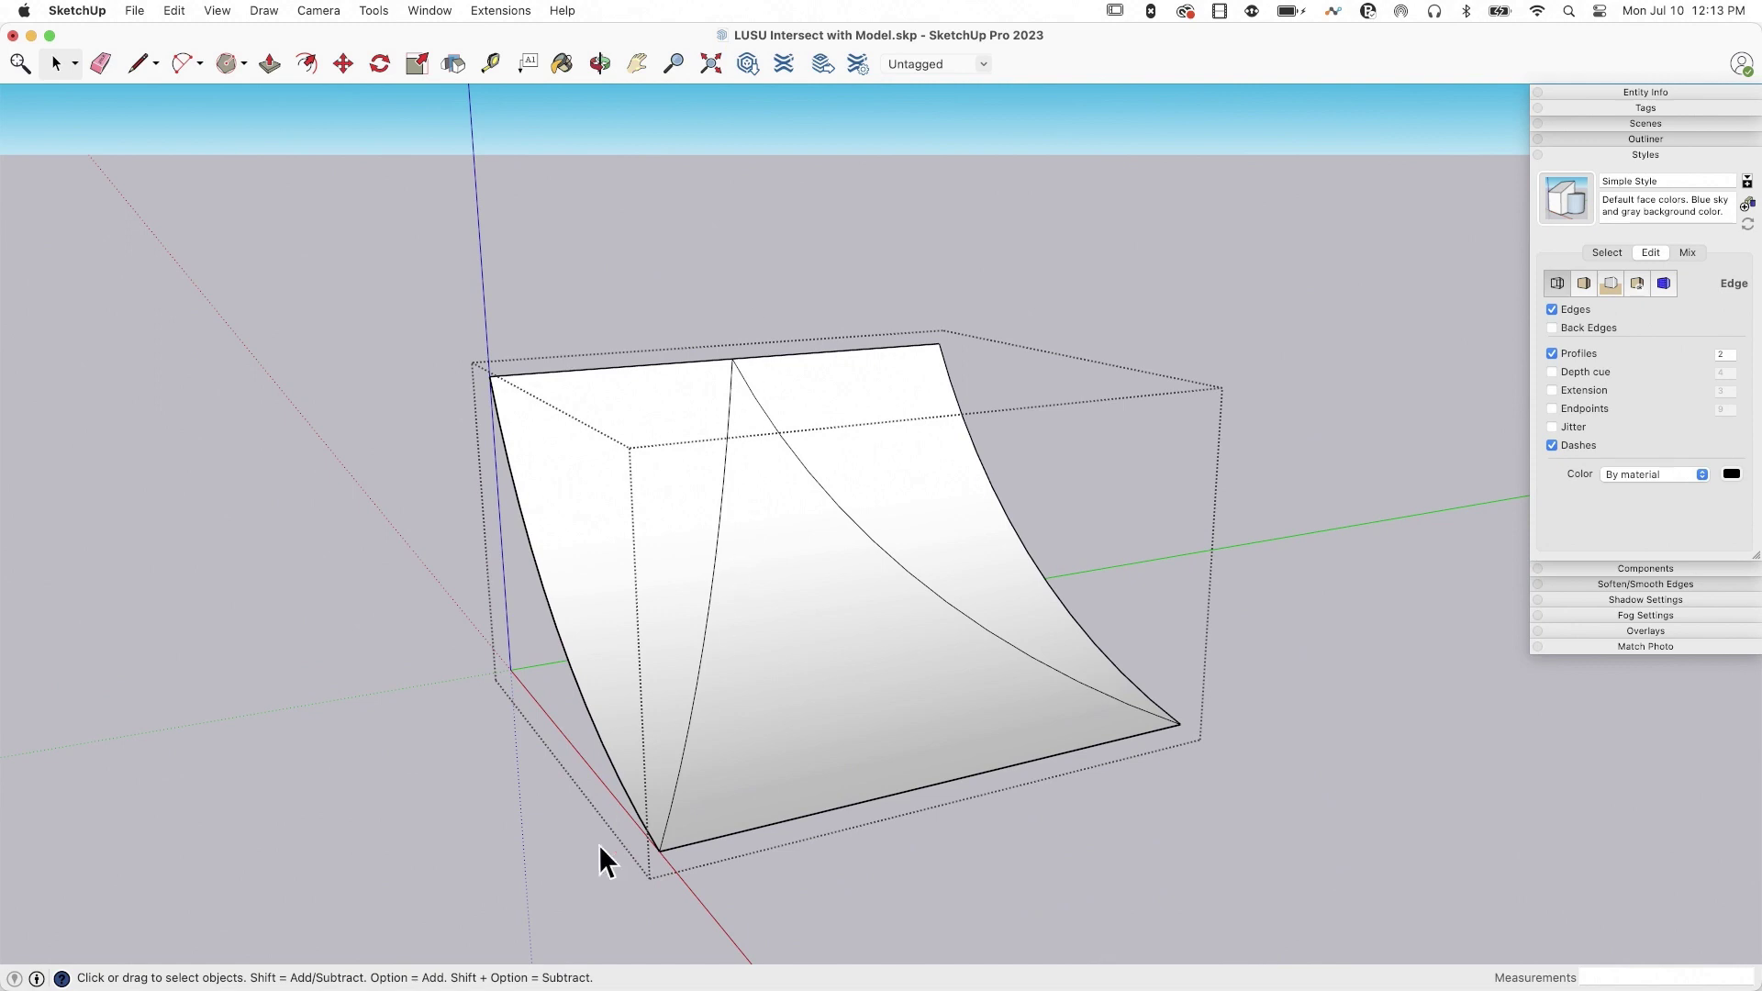
mouse_move(729, 114)
middle_down()
mouse_move(1060, 685)
mouse_move(955, 643)
mouse_move(670, 267)
mouse_move(519, 354)
middle_up()
key(e)
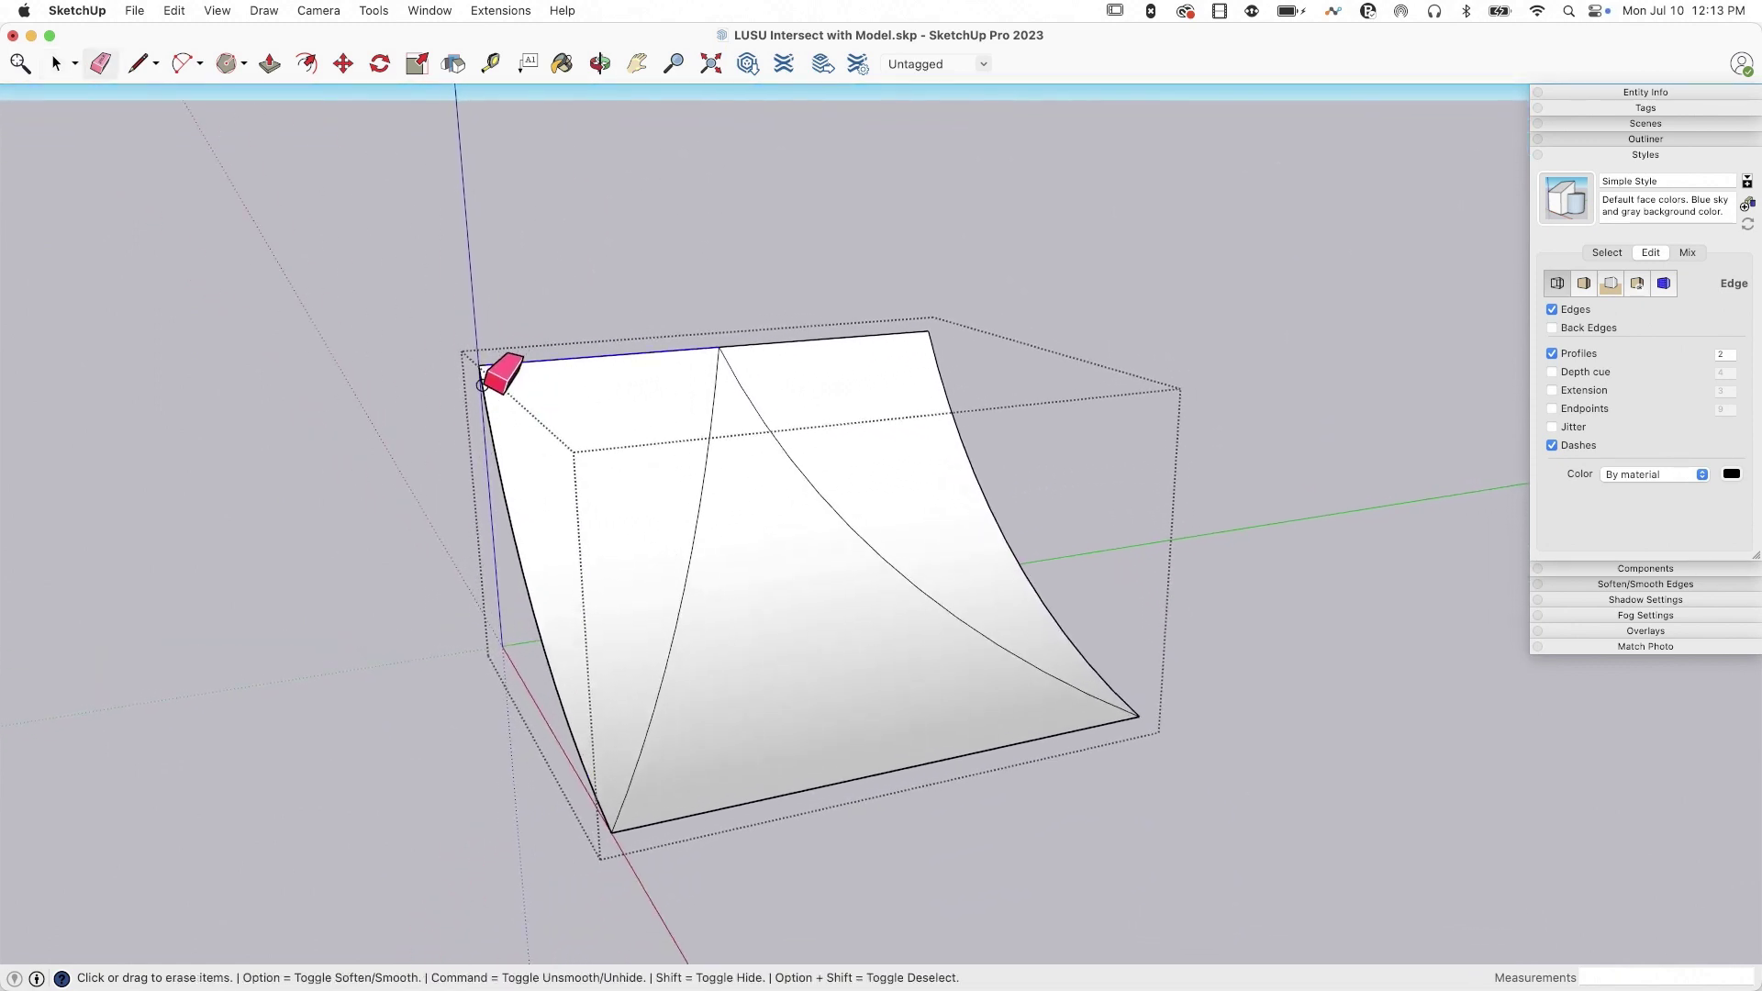
drag(482, 386, 787, 269)
drag(940, 351, 937, 541)
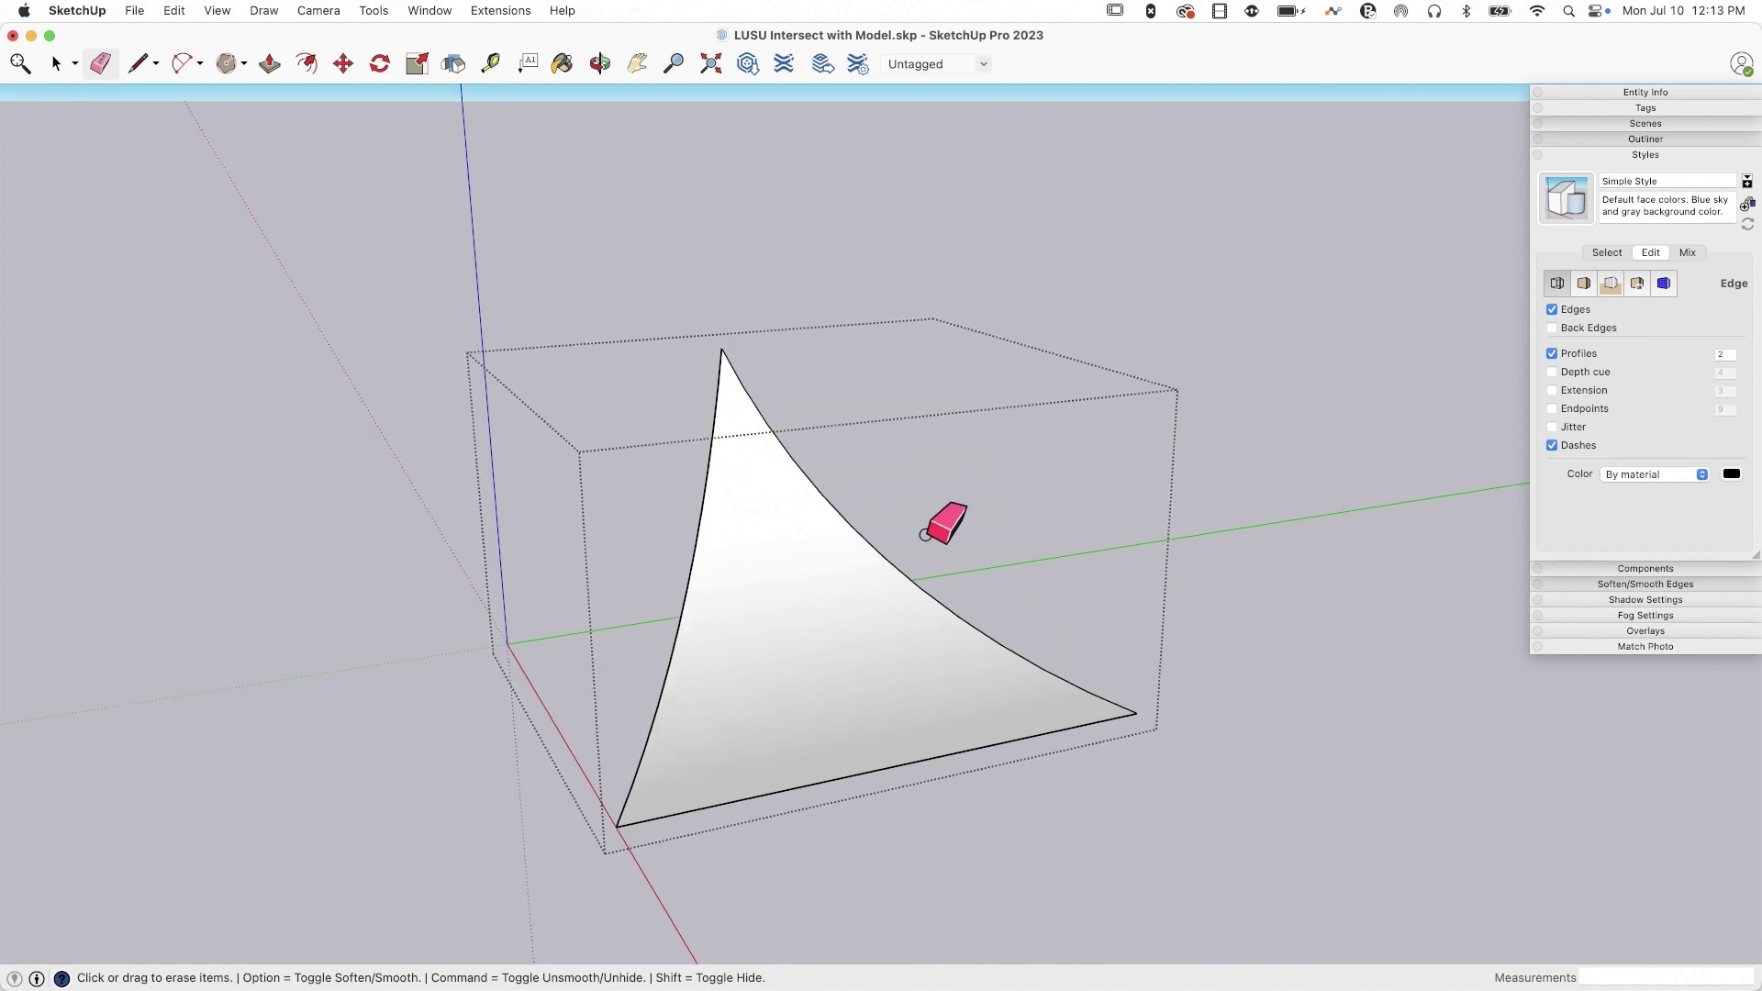
mouse_move(936, 541)
middle_down()
mouse_move(624, 356)
mouse_move(679, 528)
mouse_move(852, 378)
mouse_move(841, 294)
mouse_move(707, 589)
mouse_move(1289, 734)
mouse_move(1329, 555)
mouse_move(712, 314)
middle_up()
key(space)
Exit the group, erase the two extra roof panels, and select the pointed peak panel
click(1289, 729)
key(e)
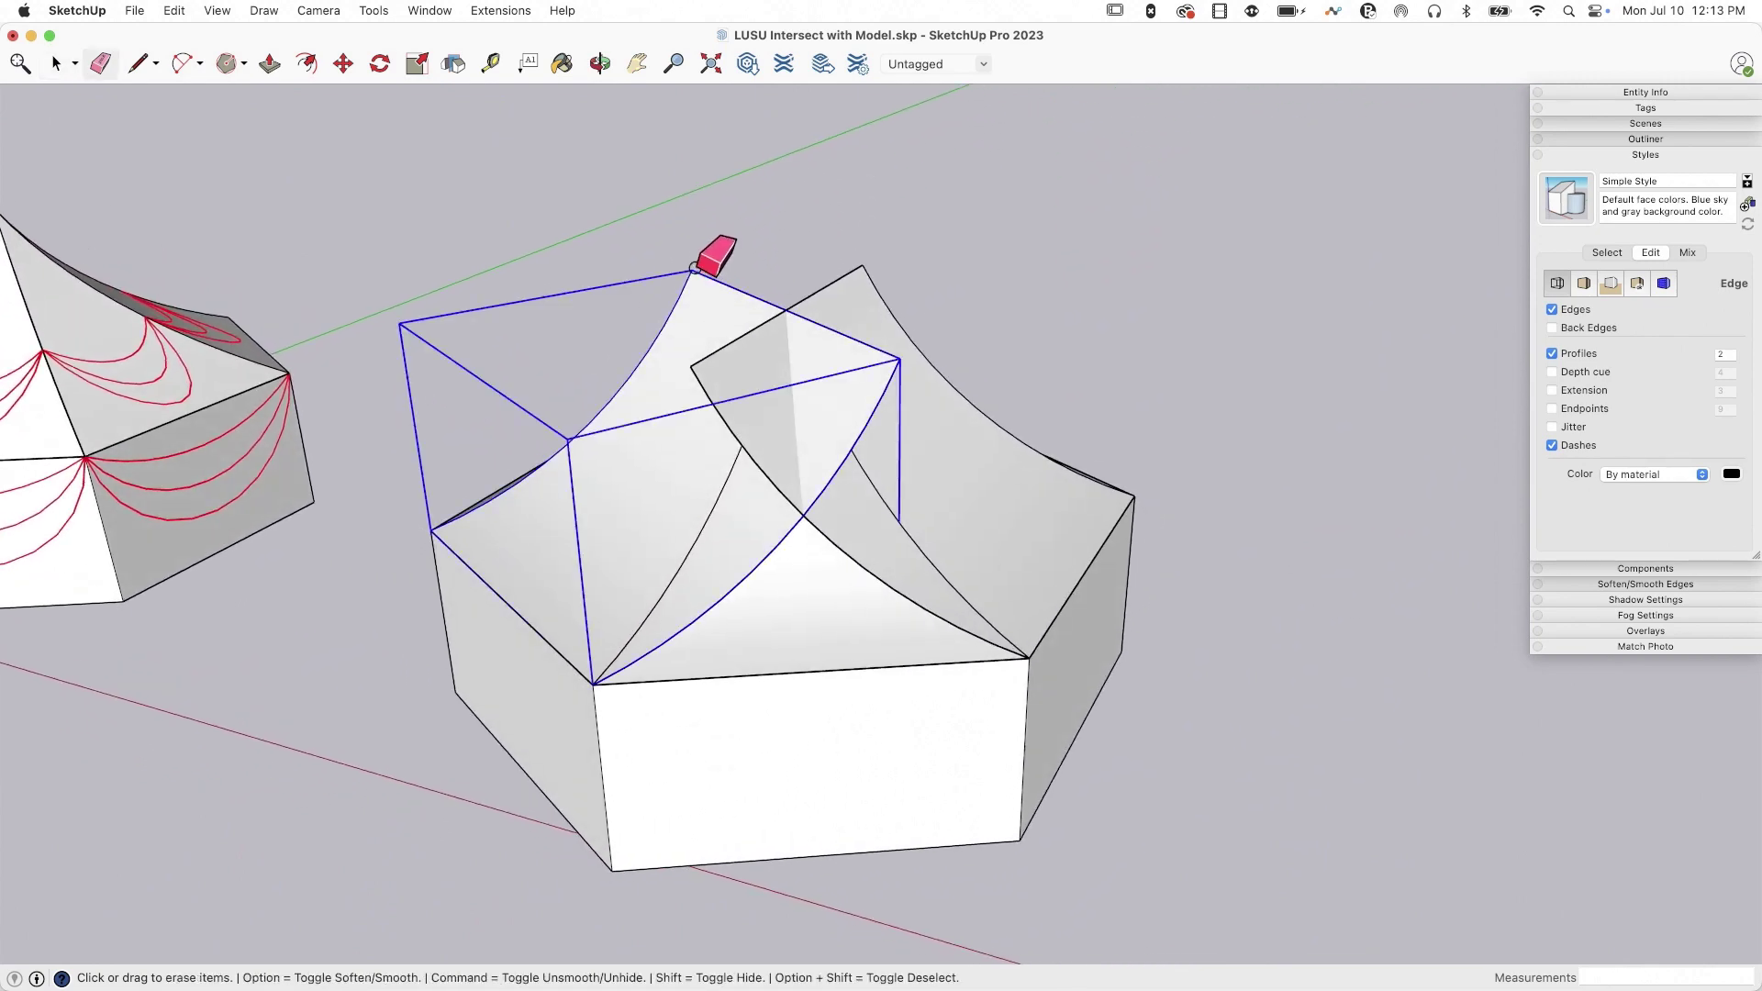
click(702, 280)
click(872, 284)
mouse_move(959, 338)
middle_down()
mouse_move(980, 338)
mouse_move(877, 590)
mouse_move(1141, 504)
mouse_move(200, 60)
mouse_move(637, 314)
mouse_move(405, 318)
mouse_move(937, 397)
mouse_move(859, 398)
middle_up()
key(space)
click(877, 590)
scroll(1144, 493, up, 2)
Rotate-copy the peak panel 60° about the apex and repeat it five times
key(q)
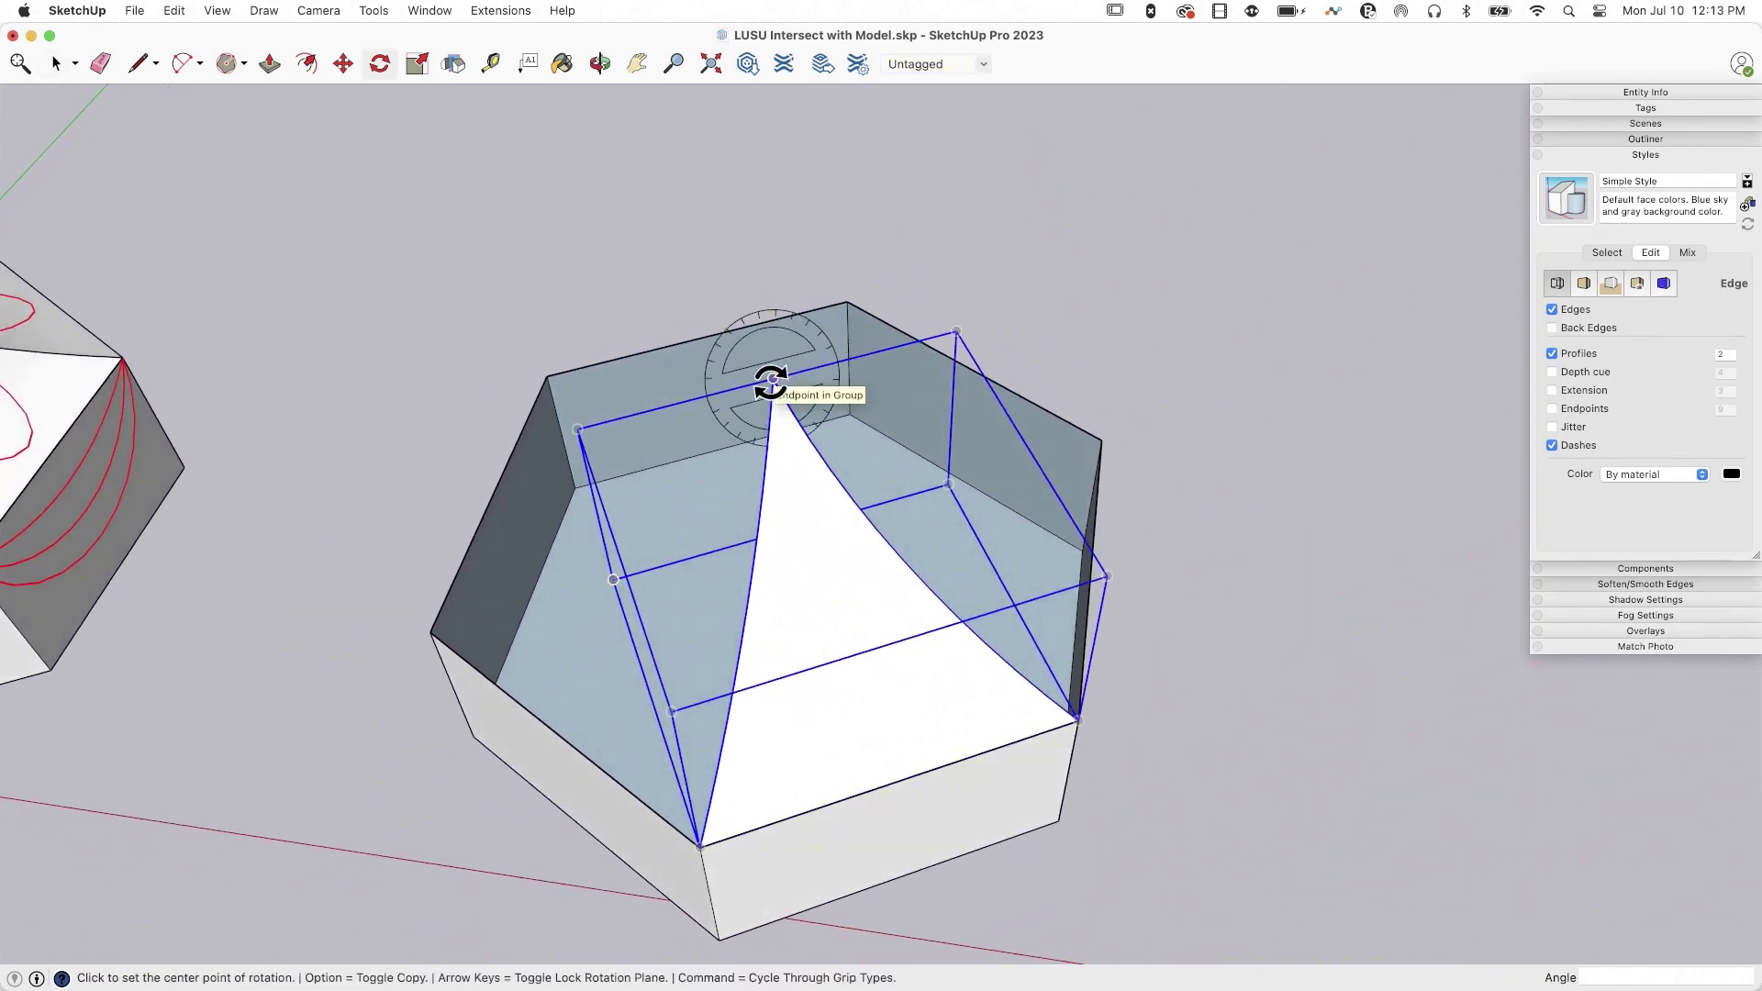
key(Up)
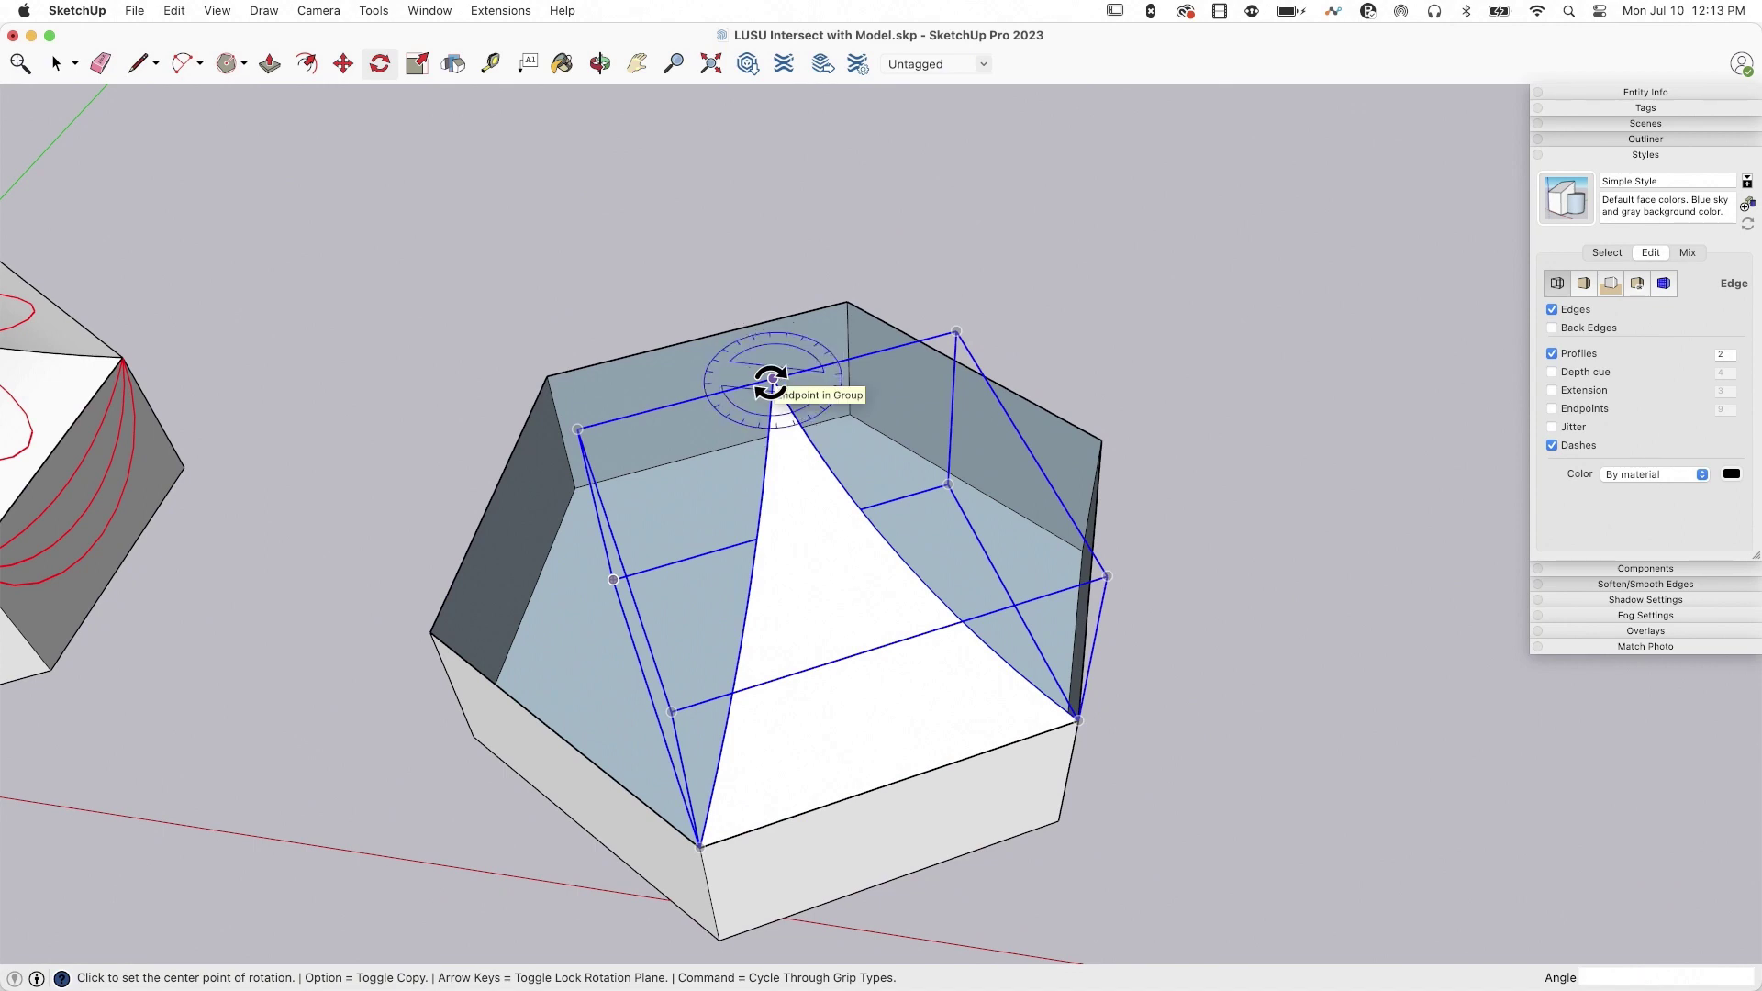
click(773, 378)
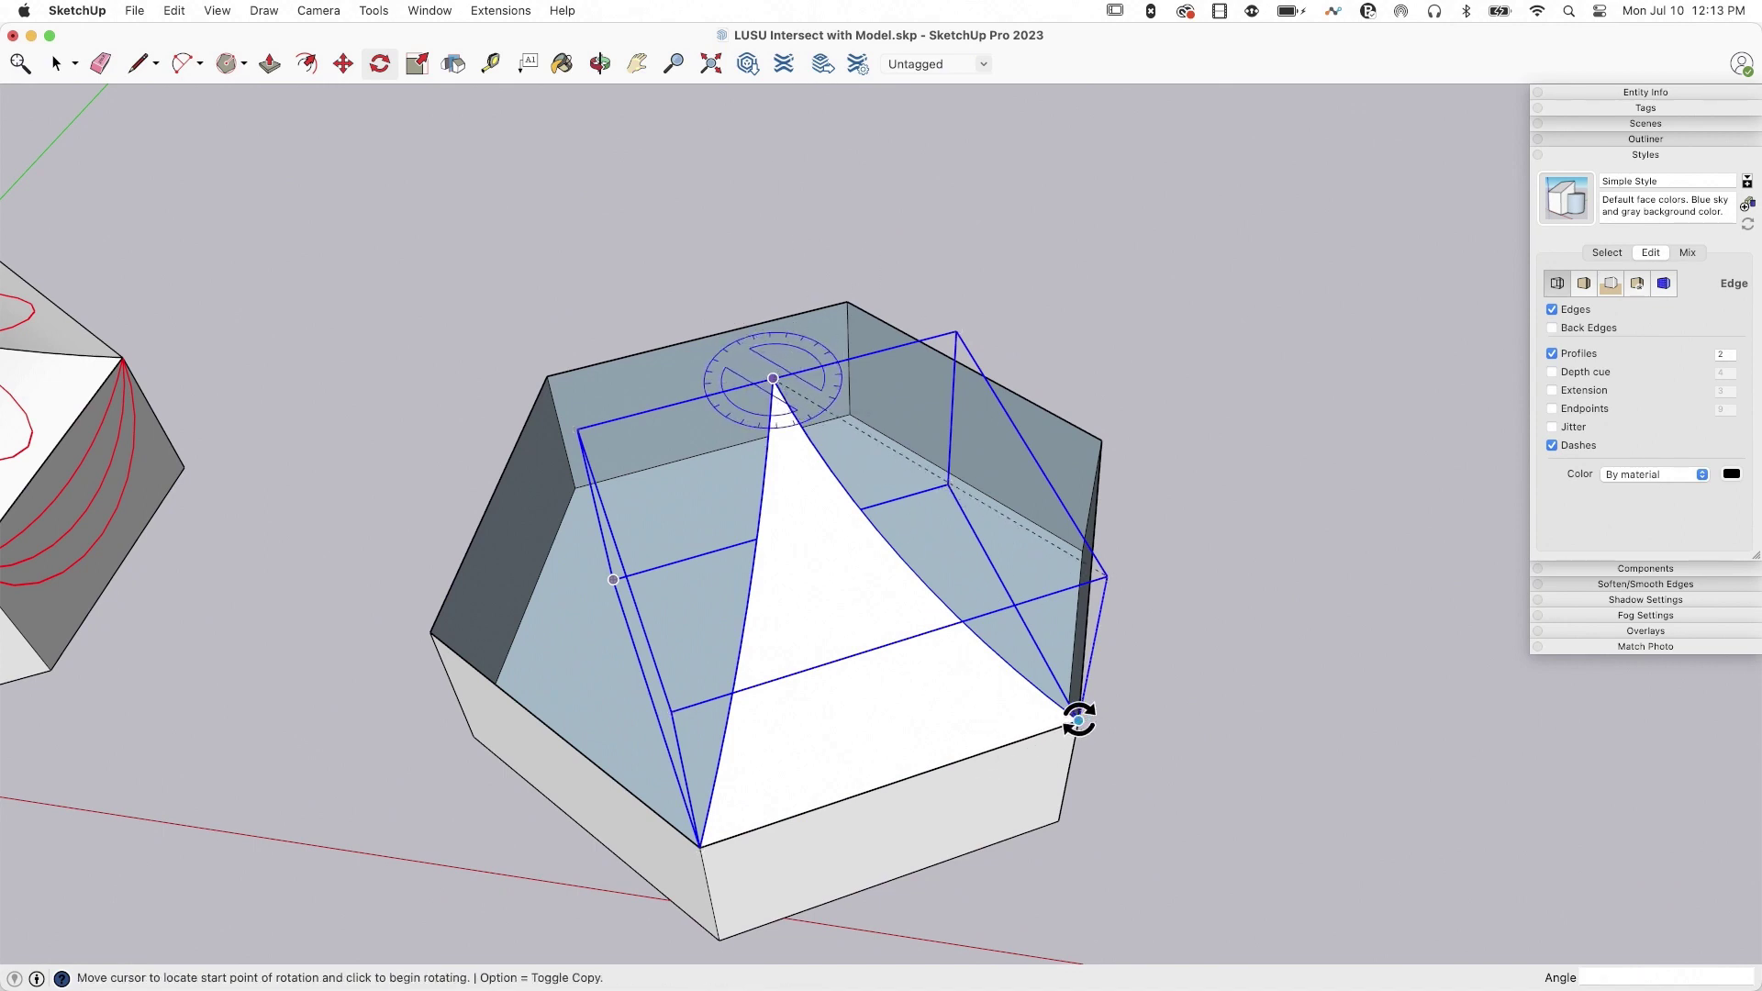
click(1079, 720)
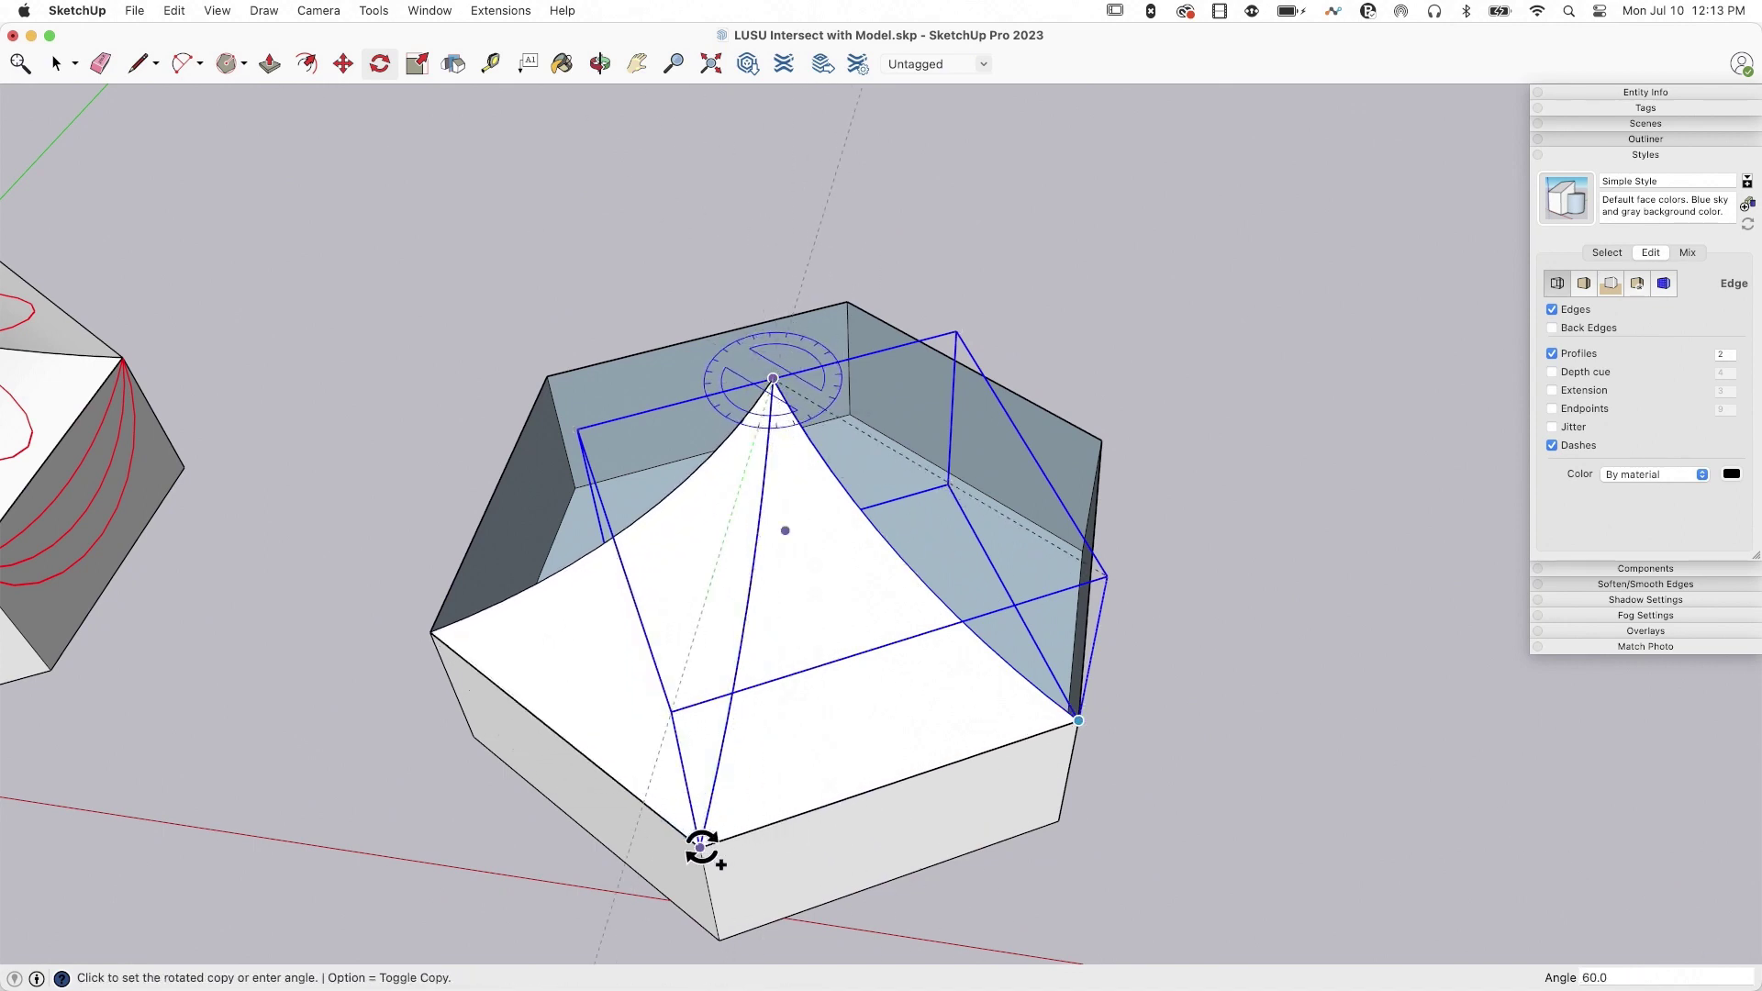
click(702, 846)
text(5)
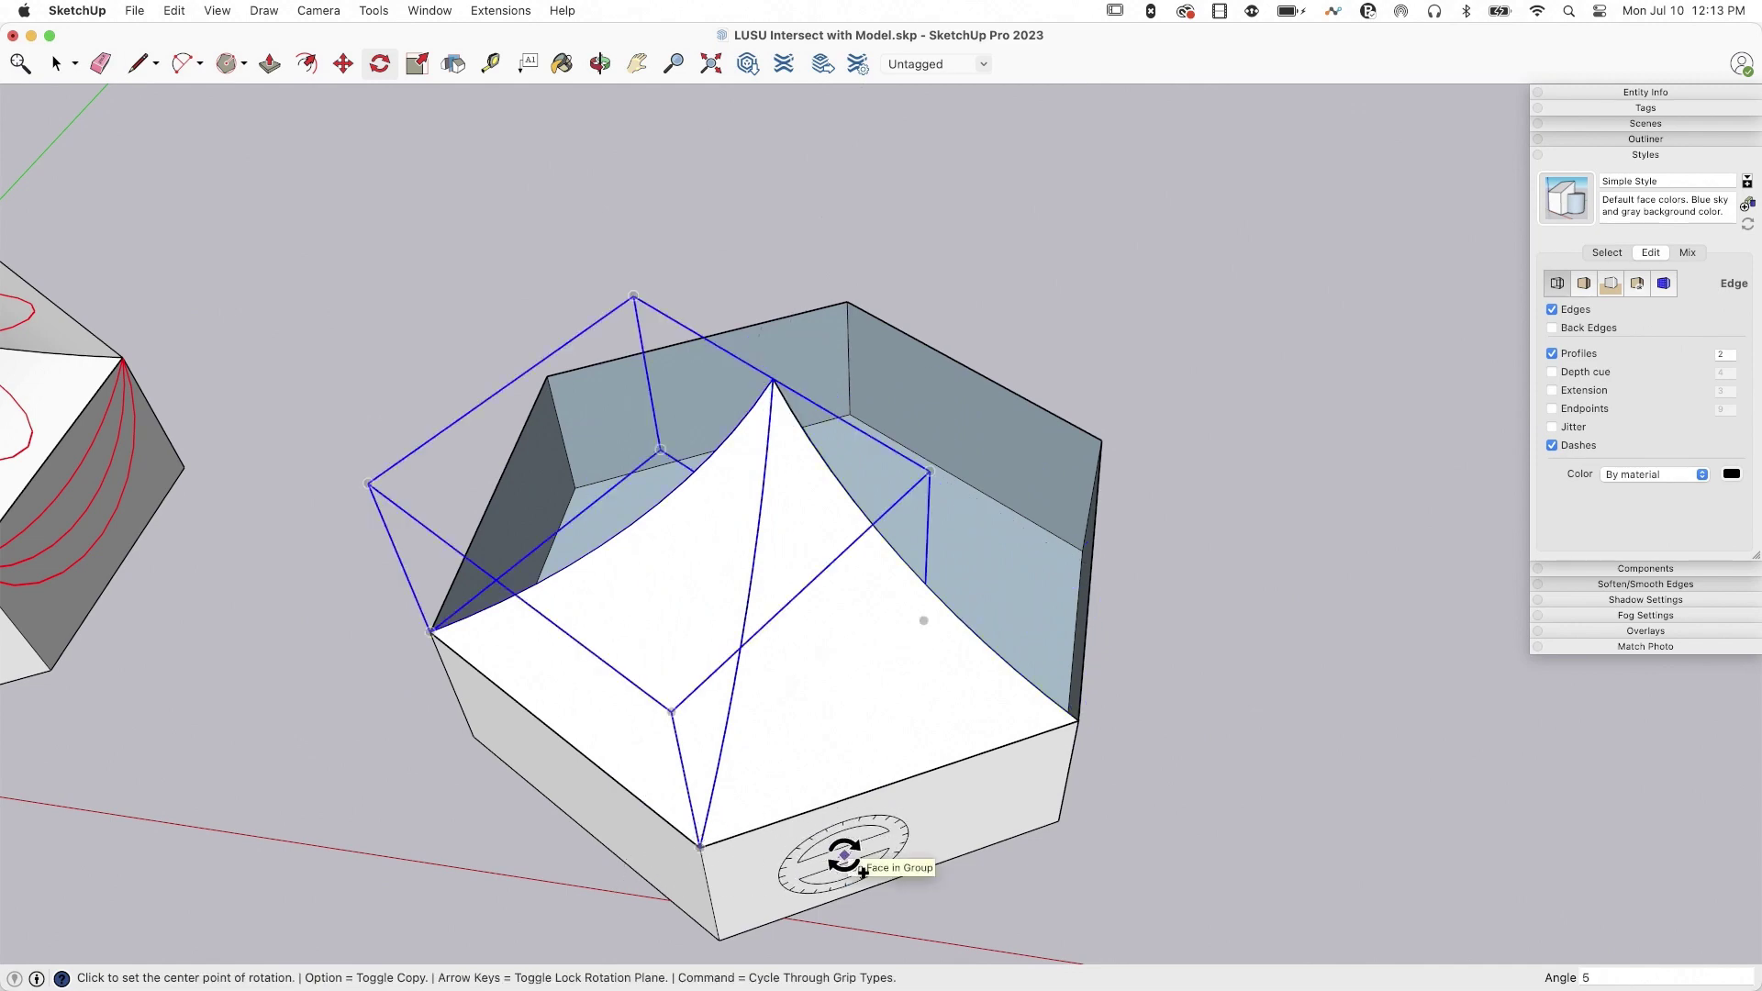
text(x)
key(Return)
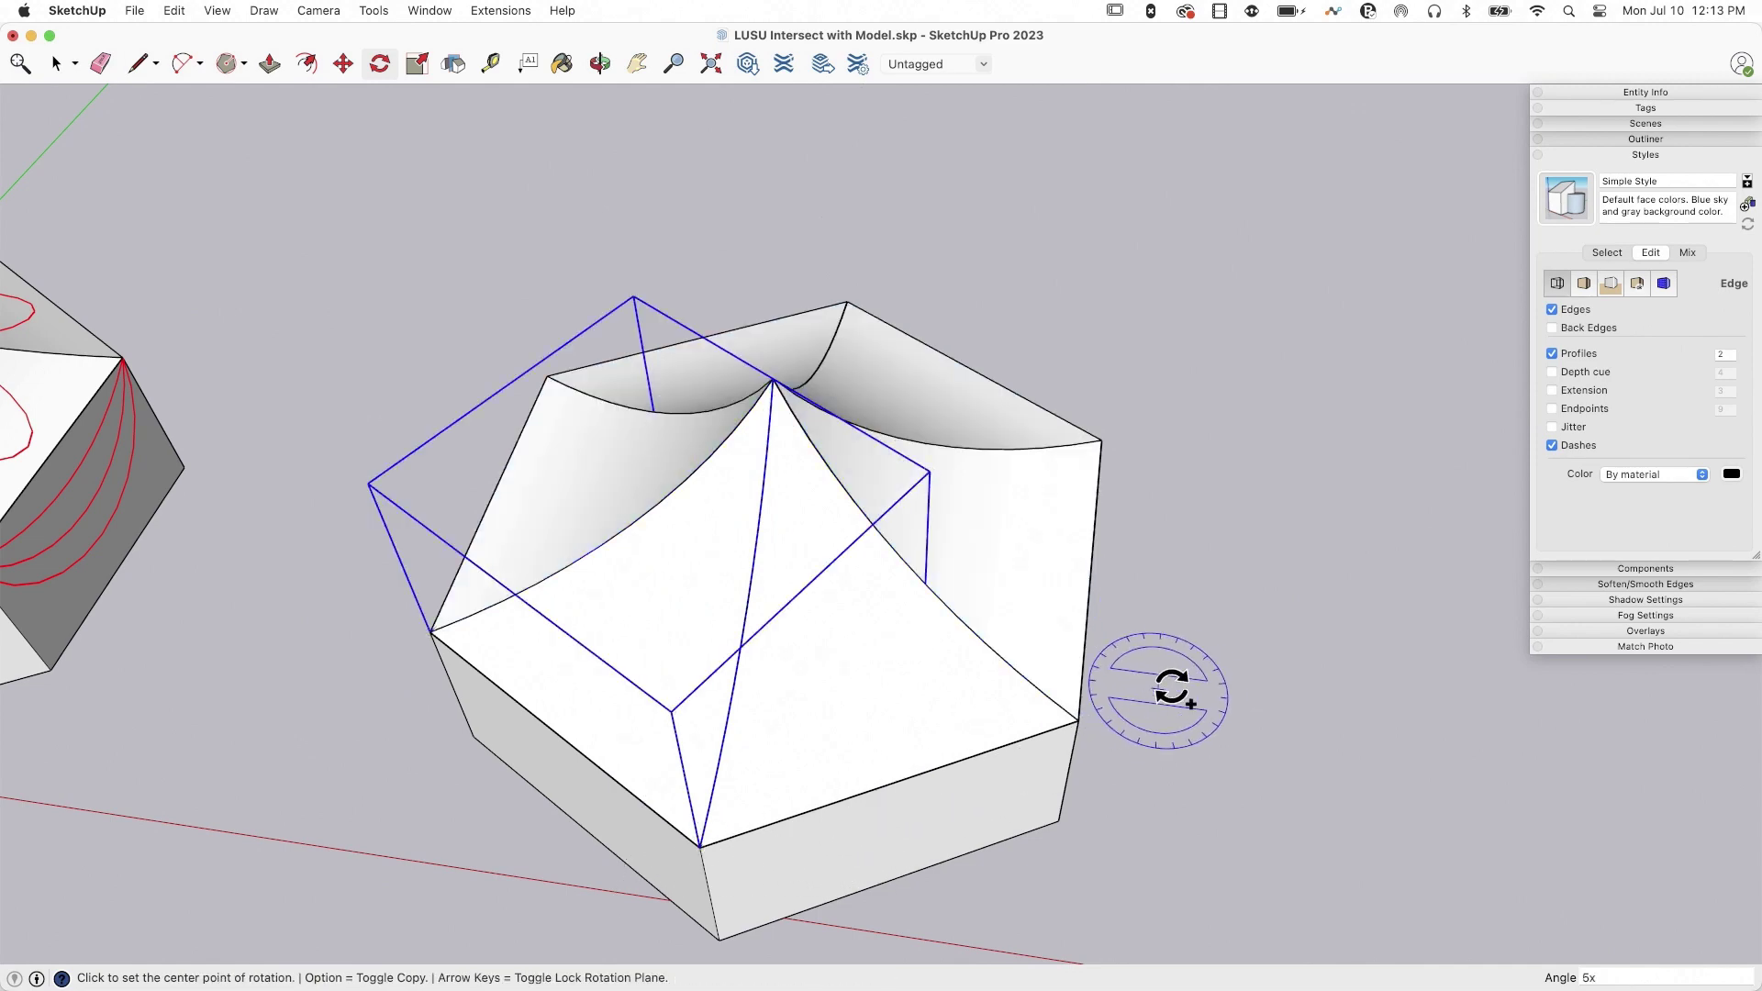
middle_drag(1169, 433, 1153, 499)
key(space)
mouse_move(789, 523)
middle_down()
mouse_move(496, 560)
mouse_move(1361, 590)
mouse_move(767, 582)
mouse_move(421, 542)
mouse_move(165, 571)
mouse_move(928, 422)
mouse_move(1134, 527)
mouse_move(850, 630)
mouse_move(964, 649)
mouse_move(843, 592)
mouse_move(716, 669)
mouse_move(698, 595)
mouse_move(564, 569)
middle_up()
Draw a sagging arc between the front wall's top-left and top-right corners
click(183, 63)
middle_drag(825, 774, 681, 617)
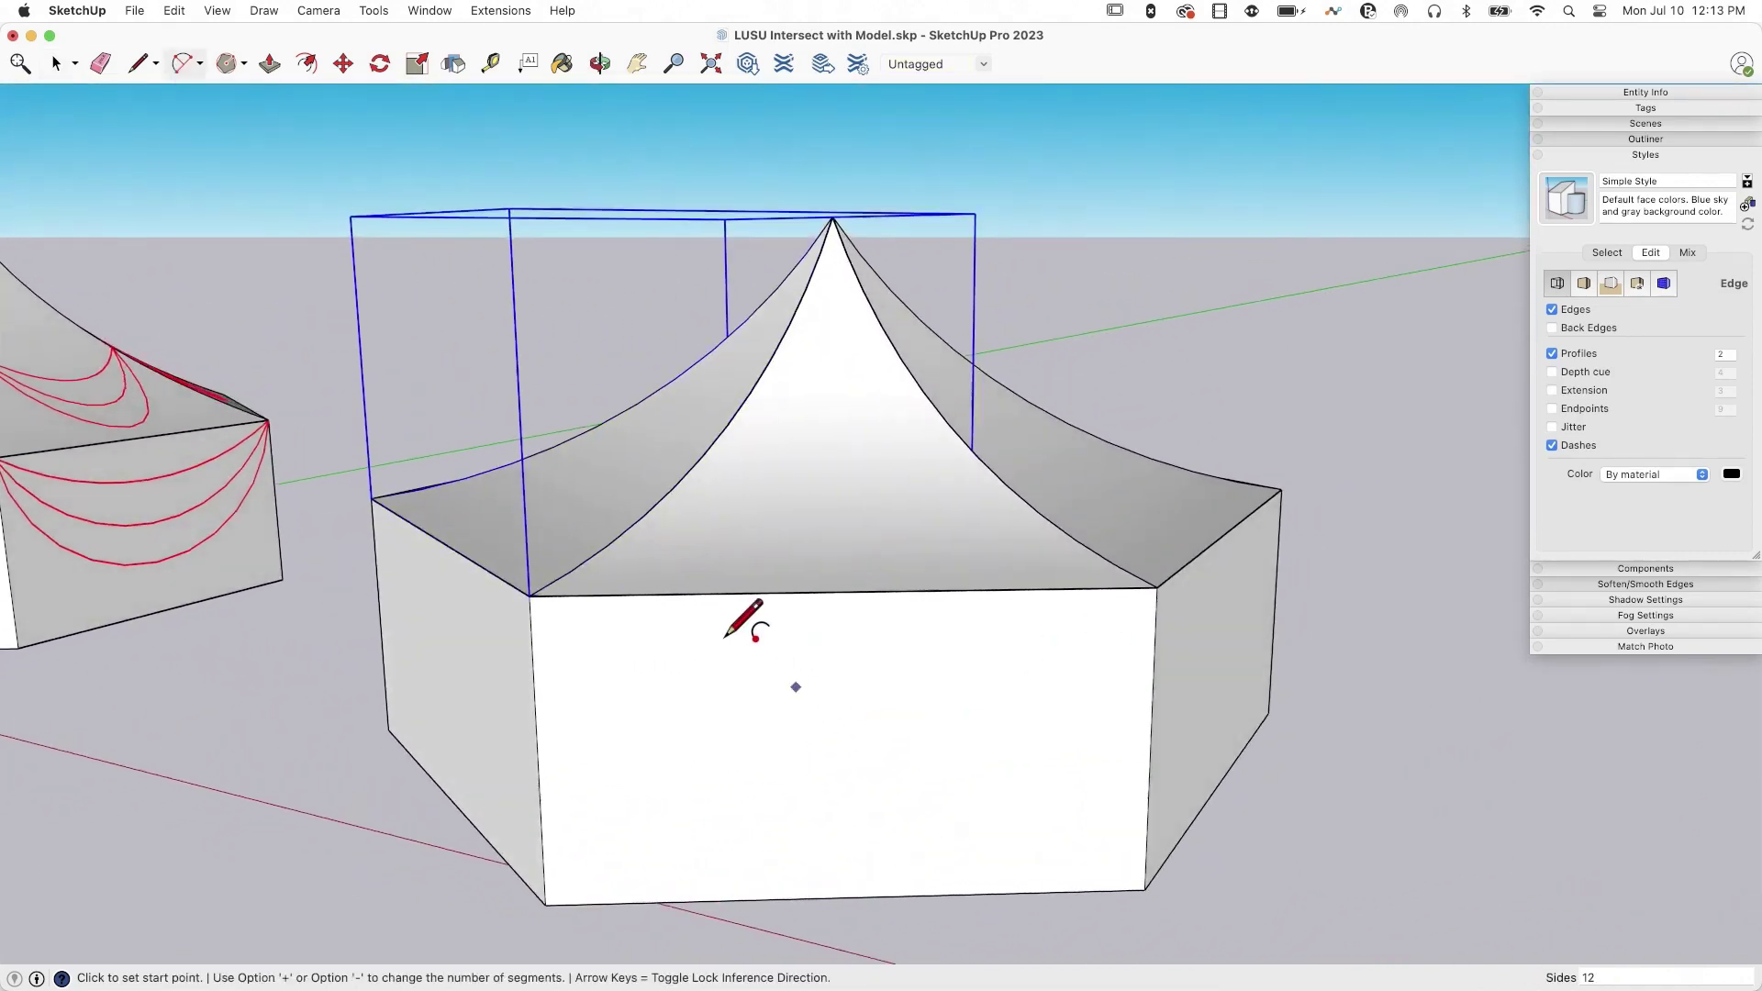
click(529, 596)
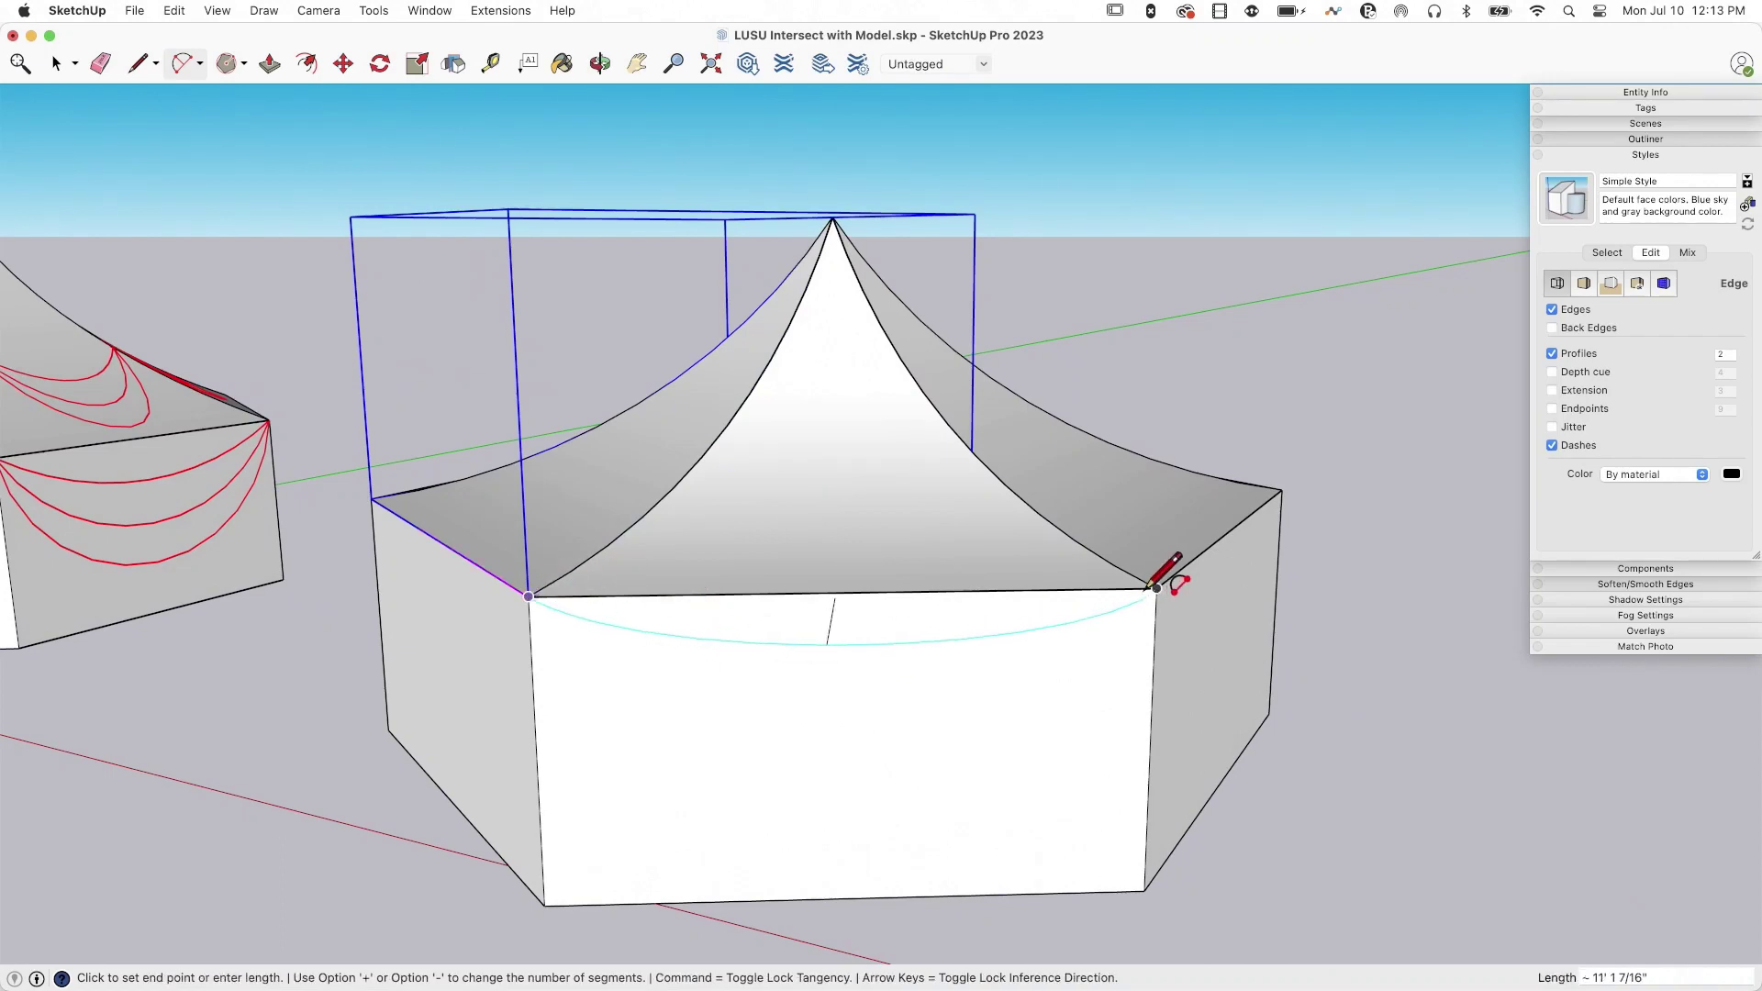
click(1157, 588)
middle_drag(872, 630, 835, 590)
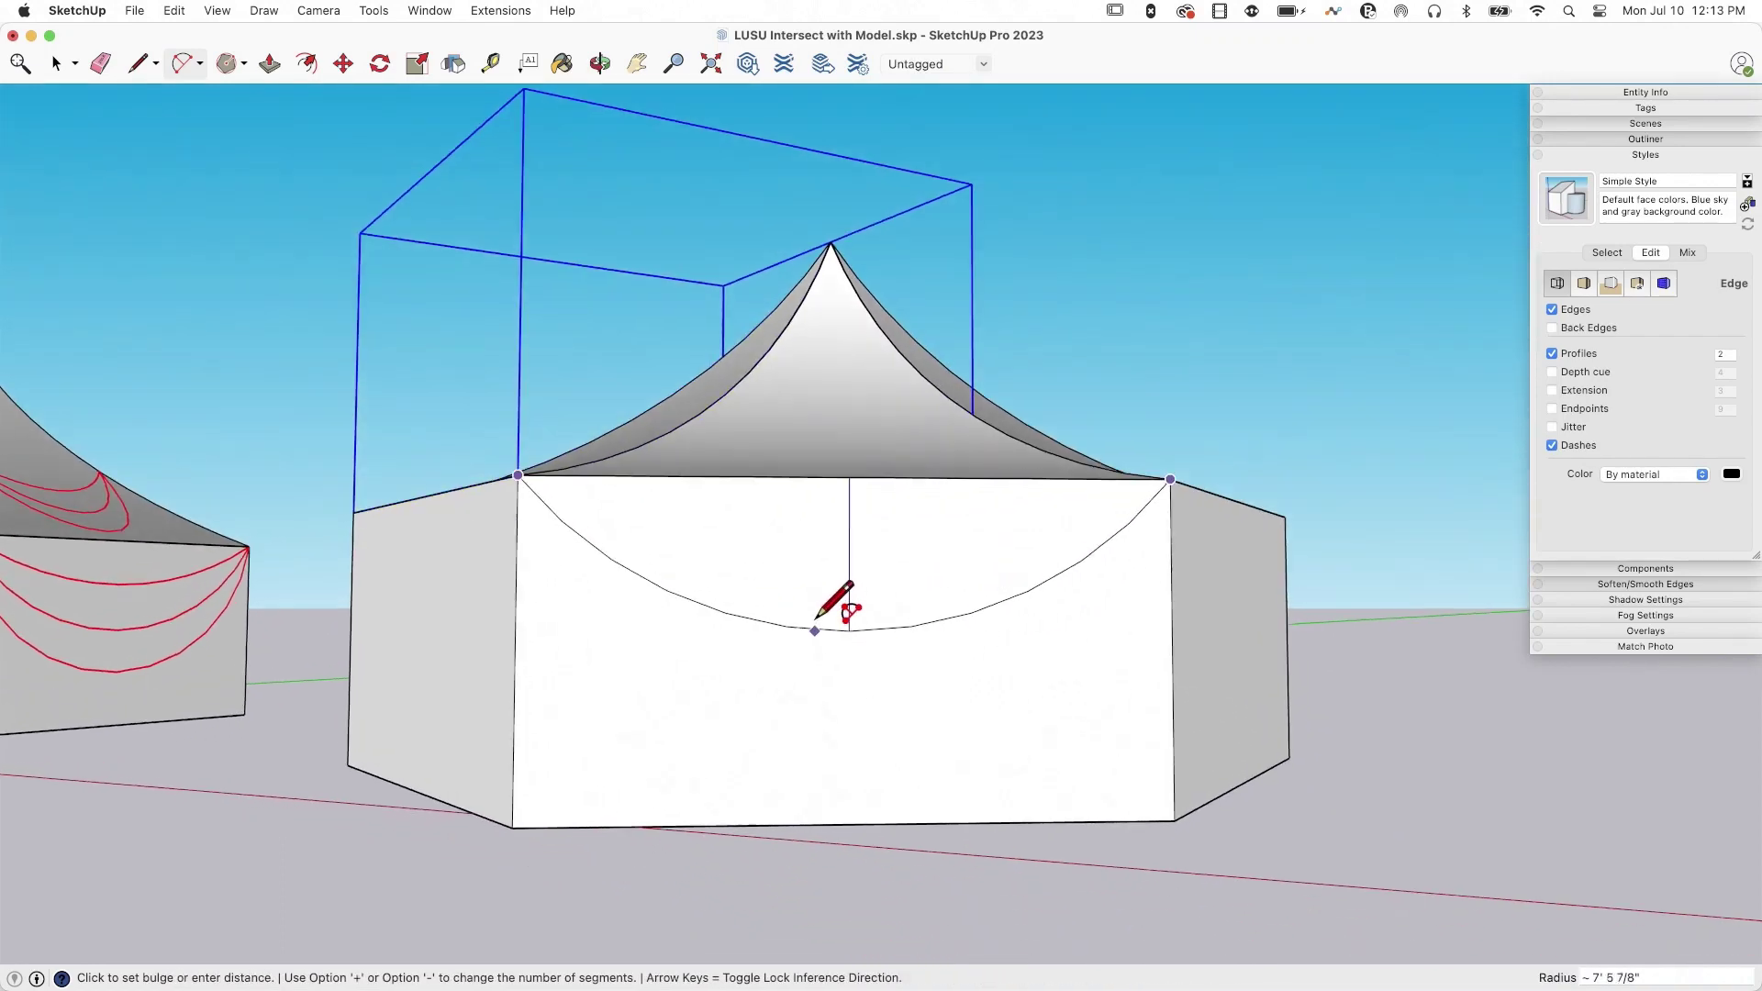
click(833, 562)
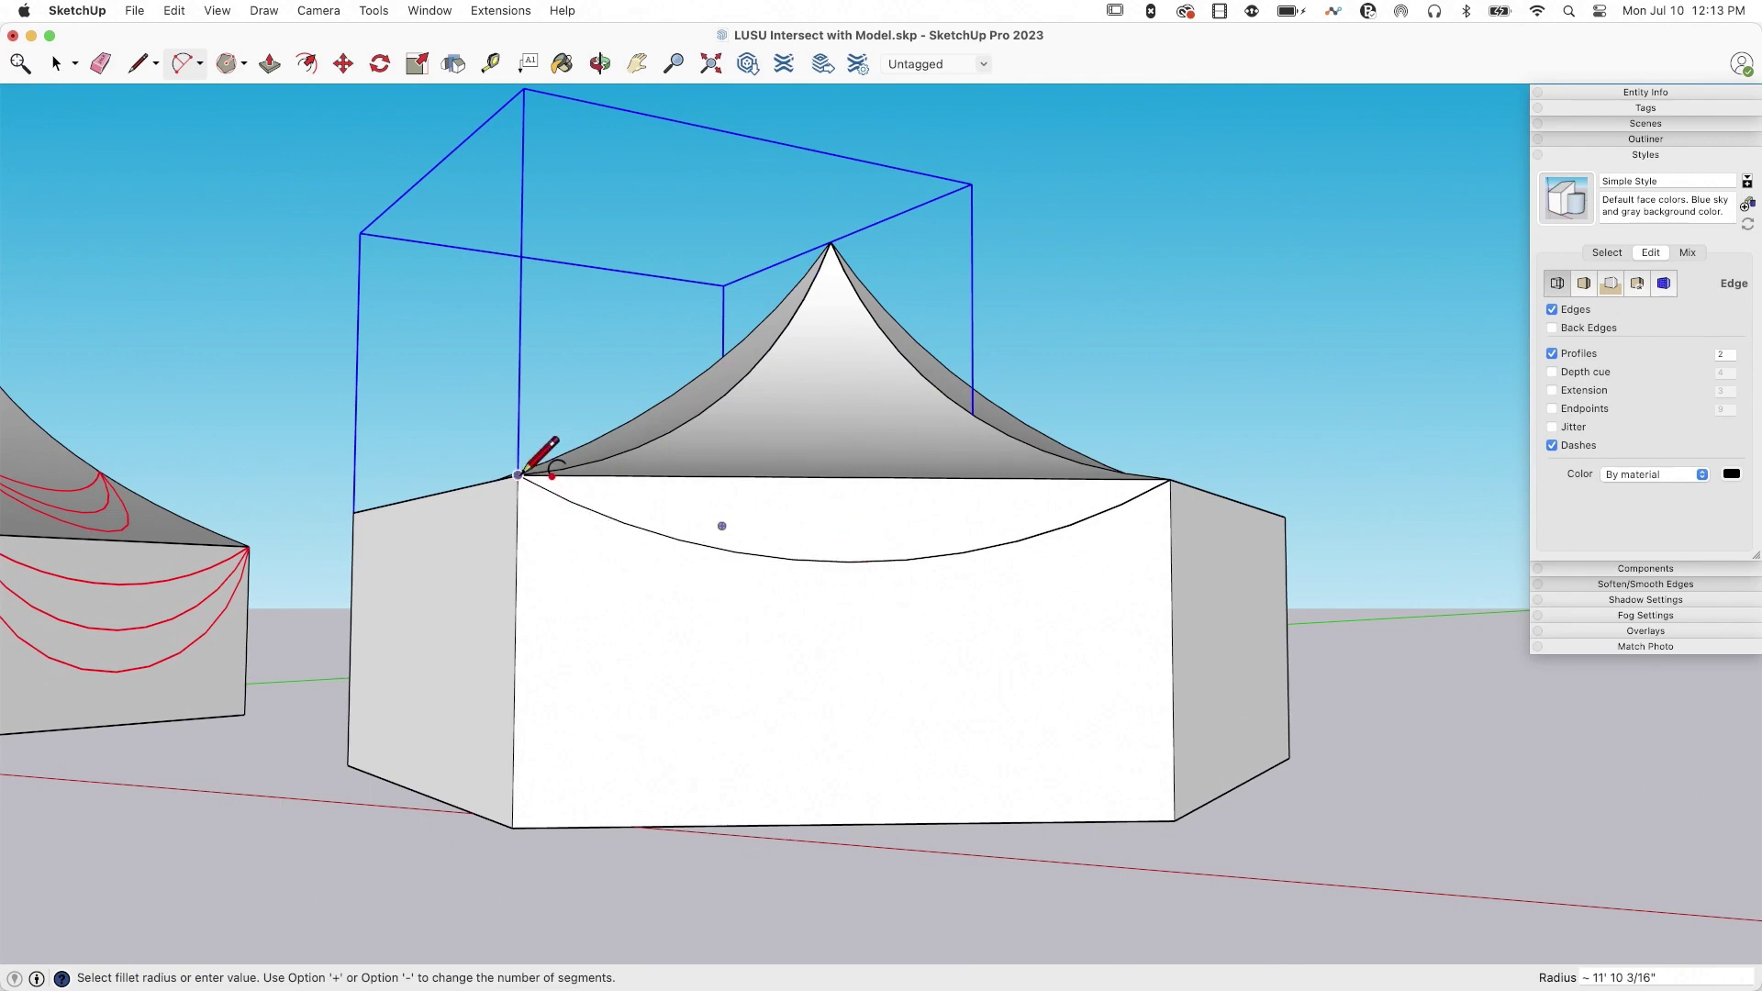
Draw a second, deeper arc between the same two top corners
click(521, 474)
click(1172, 477)
click(519, 475)
click(1172, 478)
click(1000, 690)
key(space)
mouse_move(1001, 690)
middle_down()
mouse_move(939, 663)
mouse_move(989, 650)
mouse_move(929, 691)
middle_up()
Select both swag arcs on the front wall
click(916, 679)
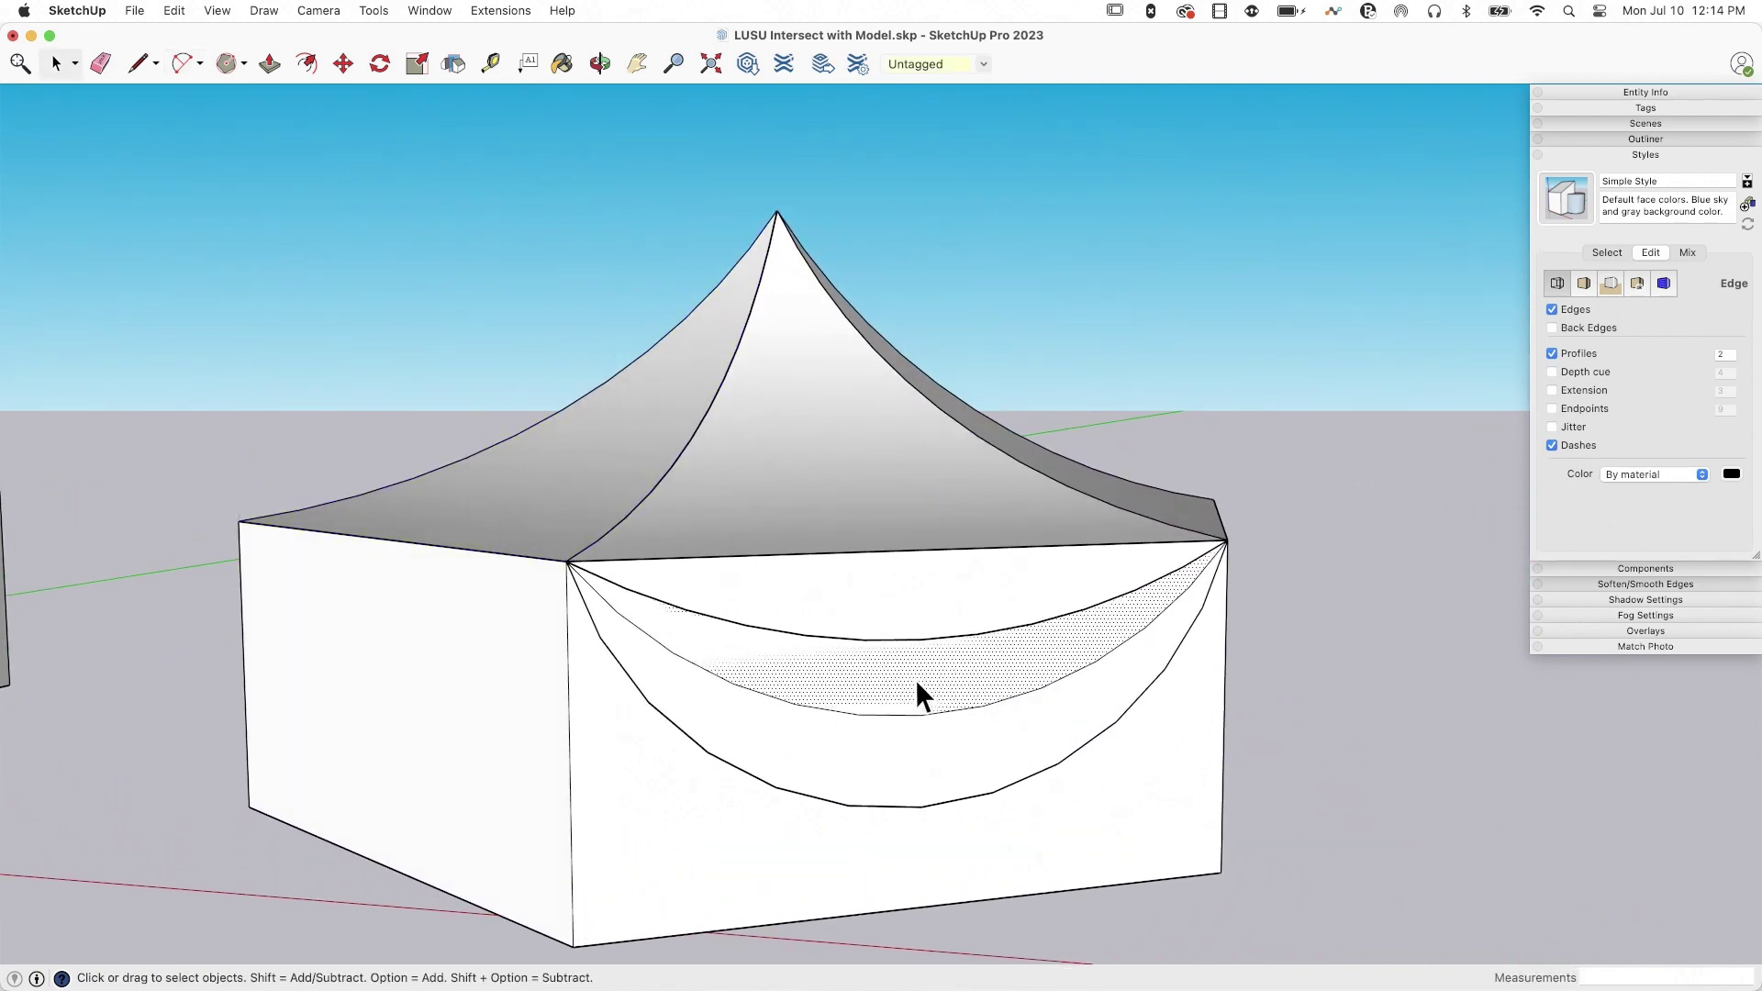
key(Escape)
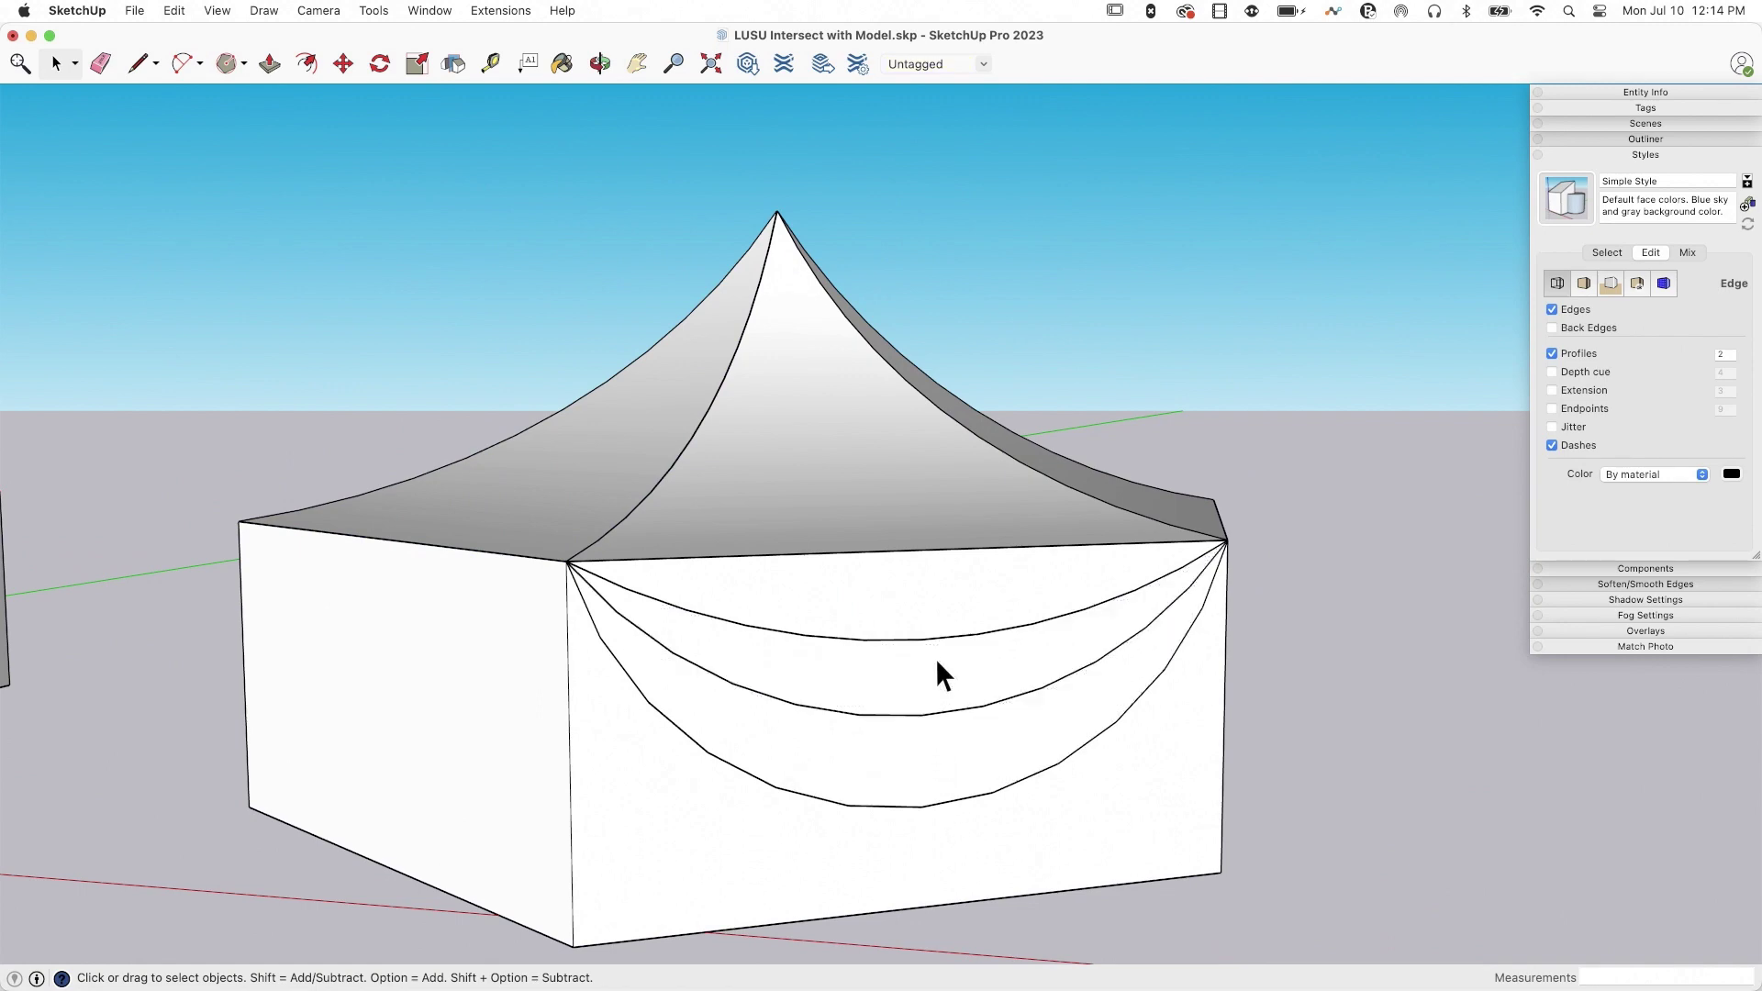
drag(551, 472, 1202, 846)
middle_drag(960, 703, 1002, 652)
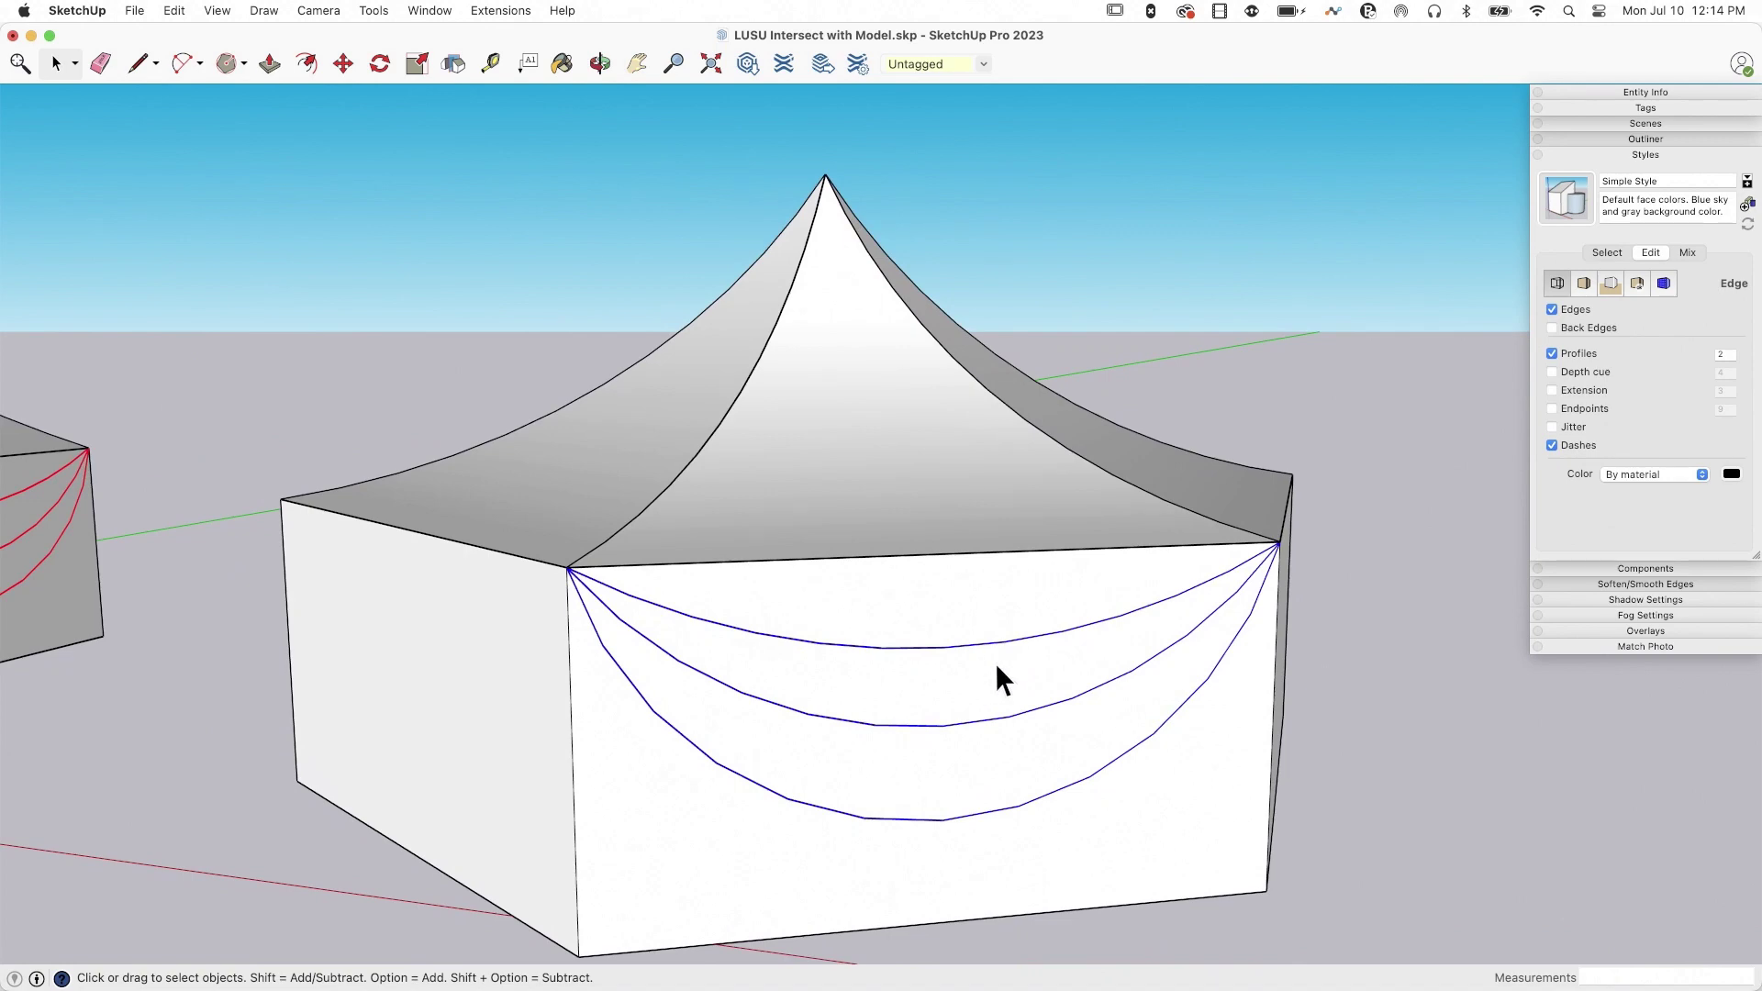
Choose Maraschino red in Paint Bucket, then undo the accidental fill on the front wall
key(b)
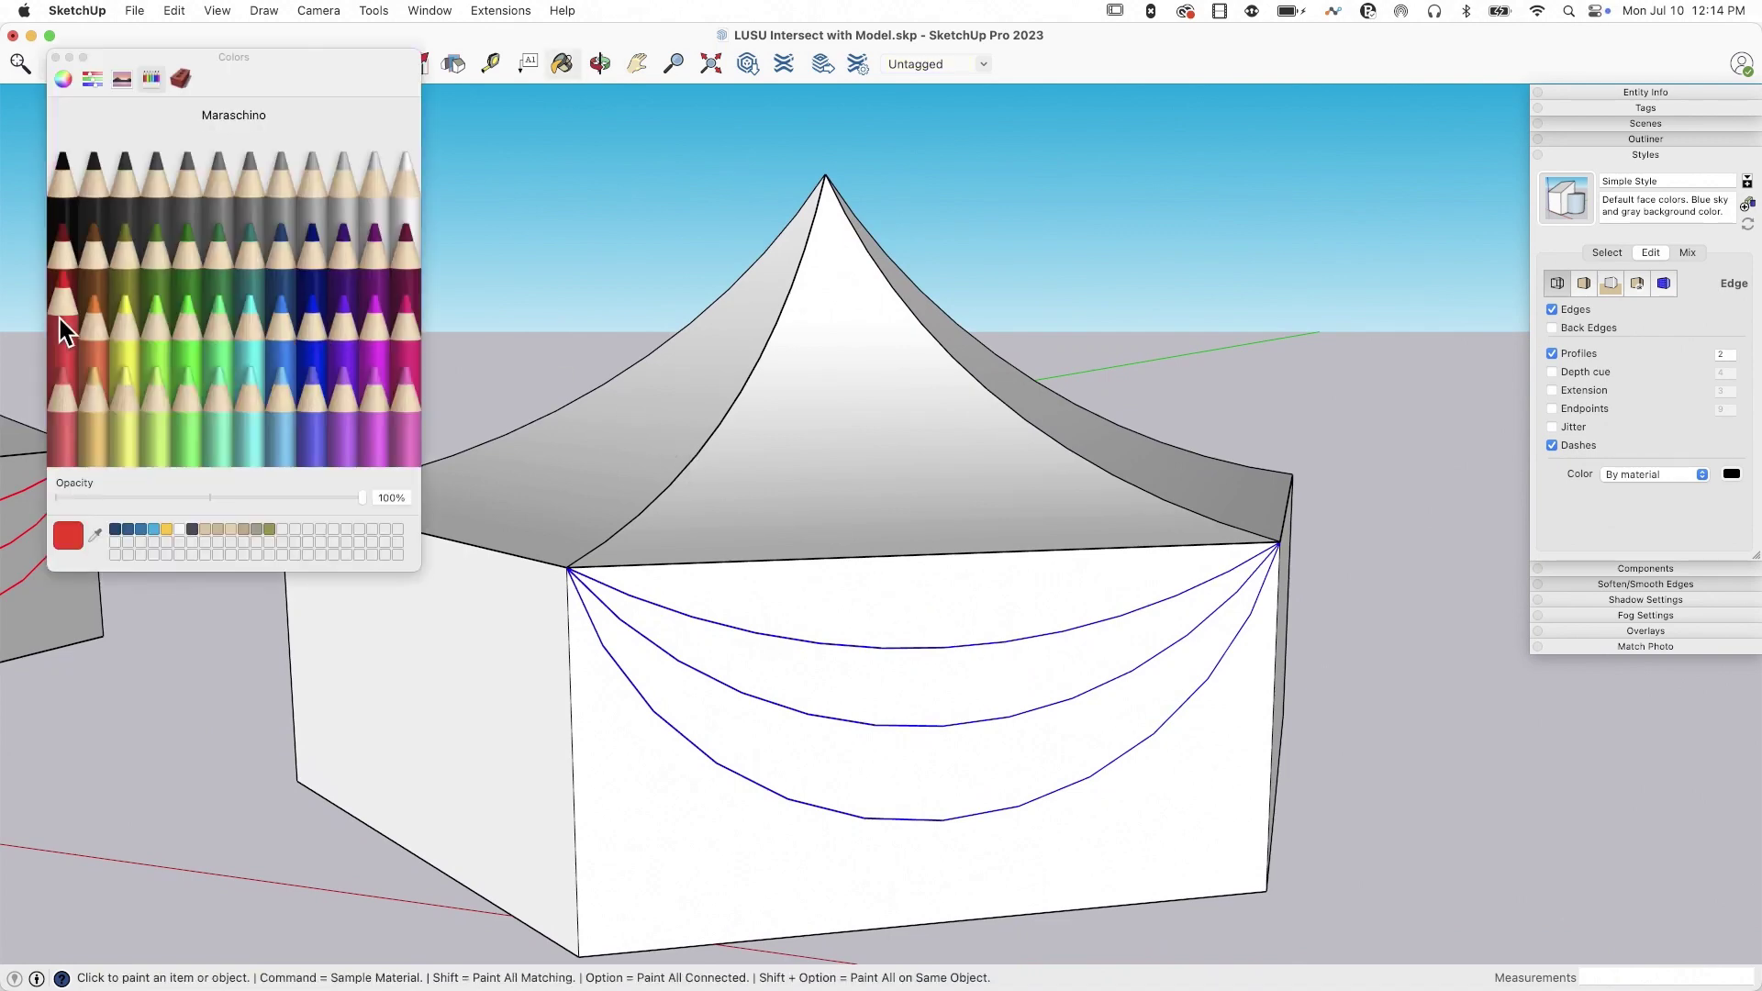
click(63, 318)
scroll(795, 621, up, 3)
scroll(779, 637, up, 4)
scroll(761, 743, up, 1)
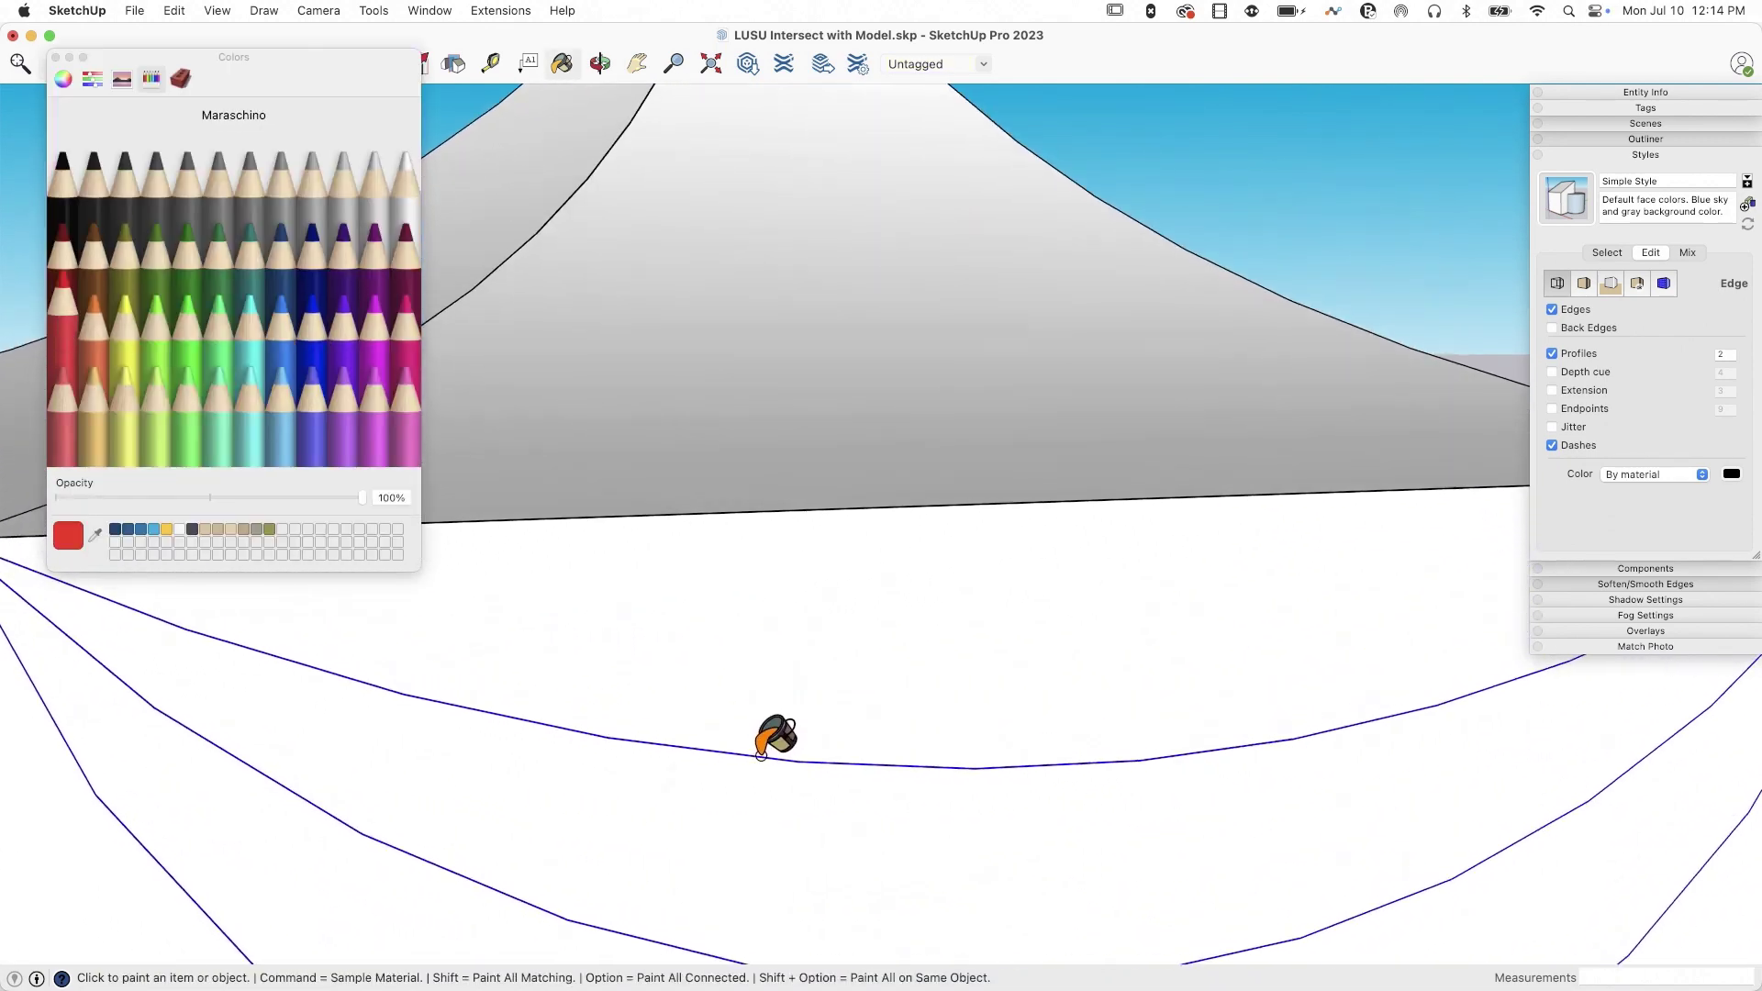
click(761, 756)
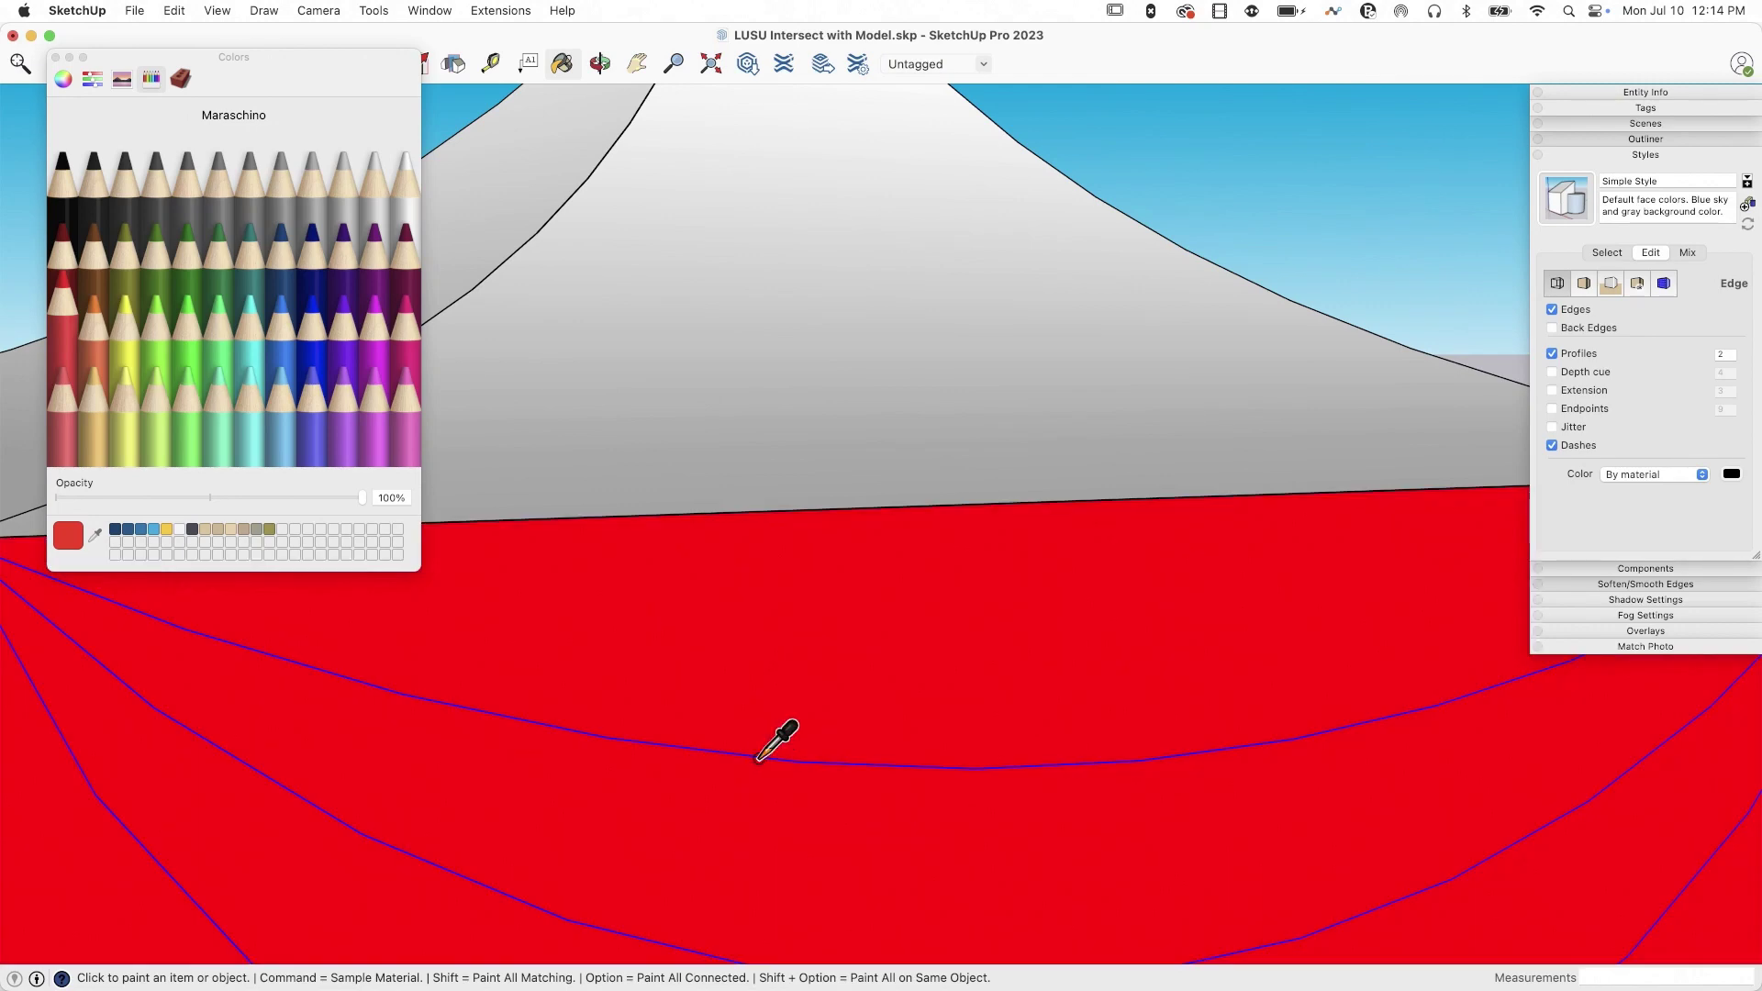
key(super+z)
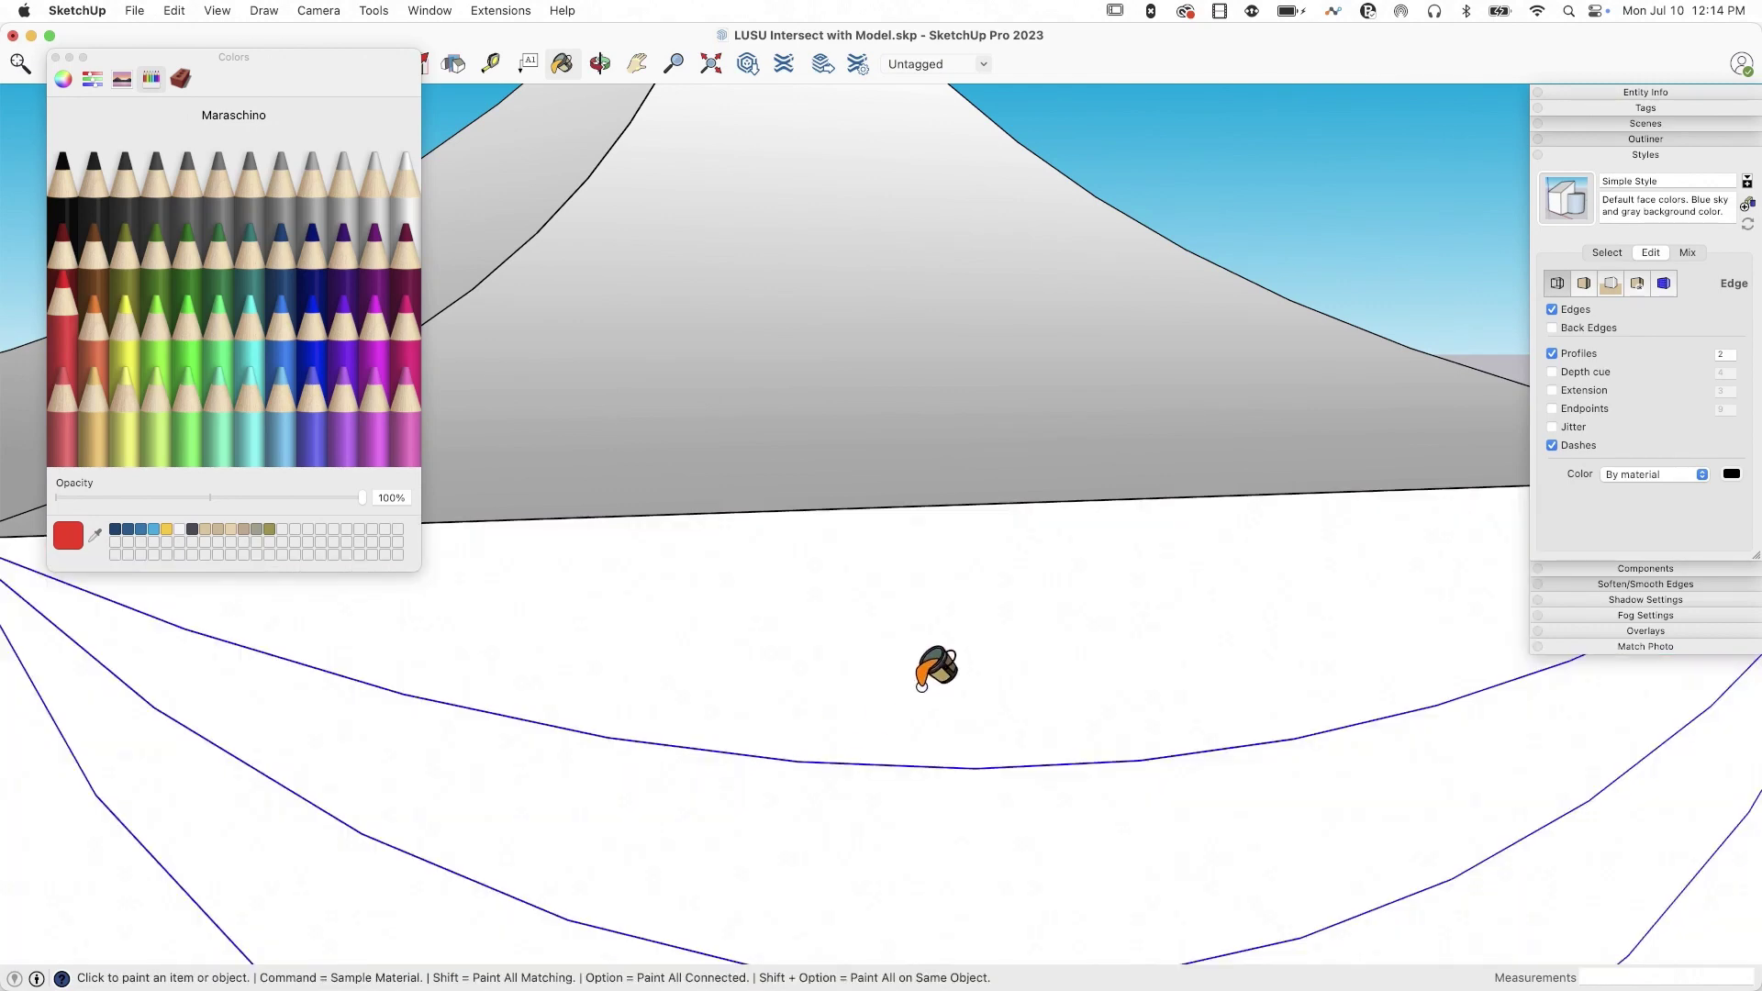
Leave painting and orbit past the left wall to look down on the roof
key(space)
scroll(1016, 751, down, 5)
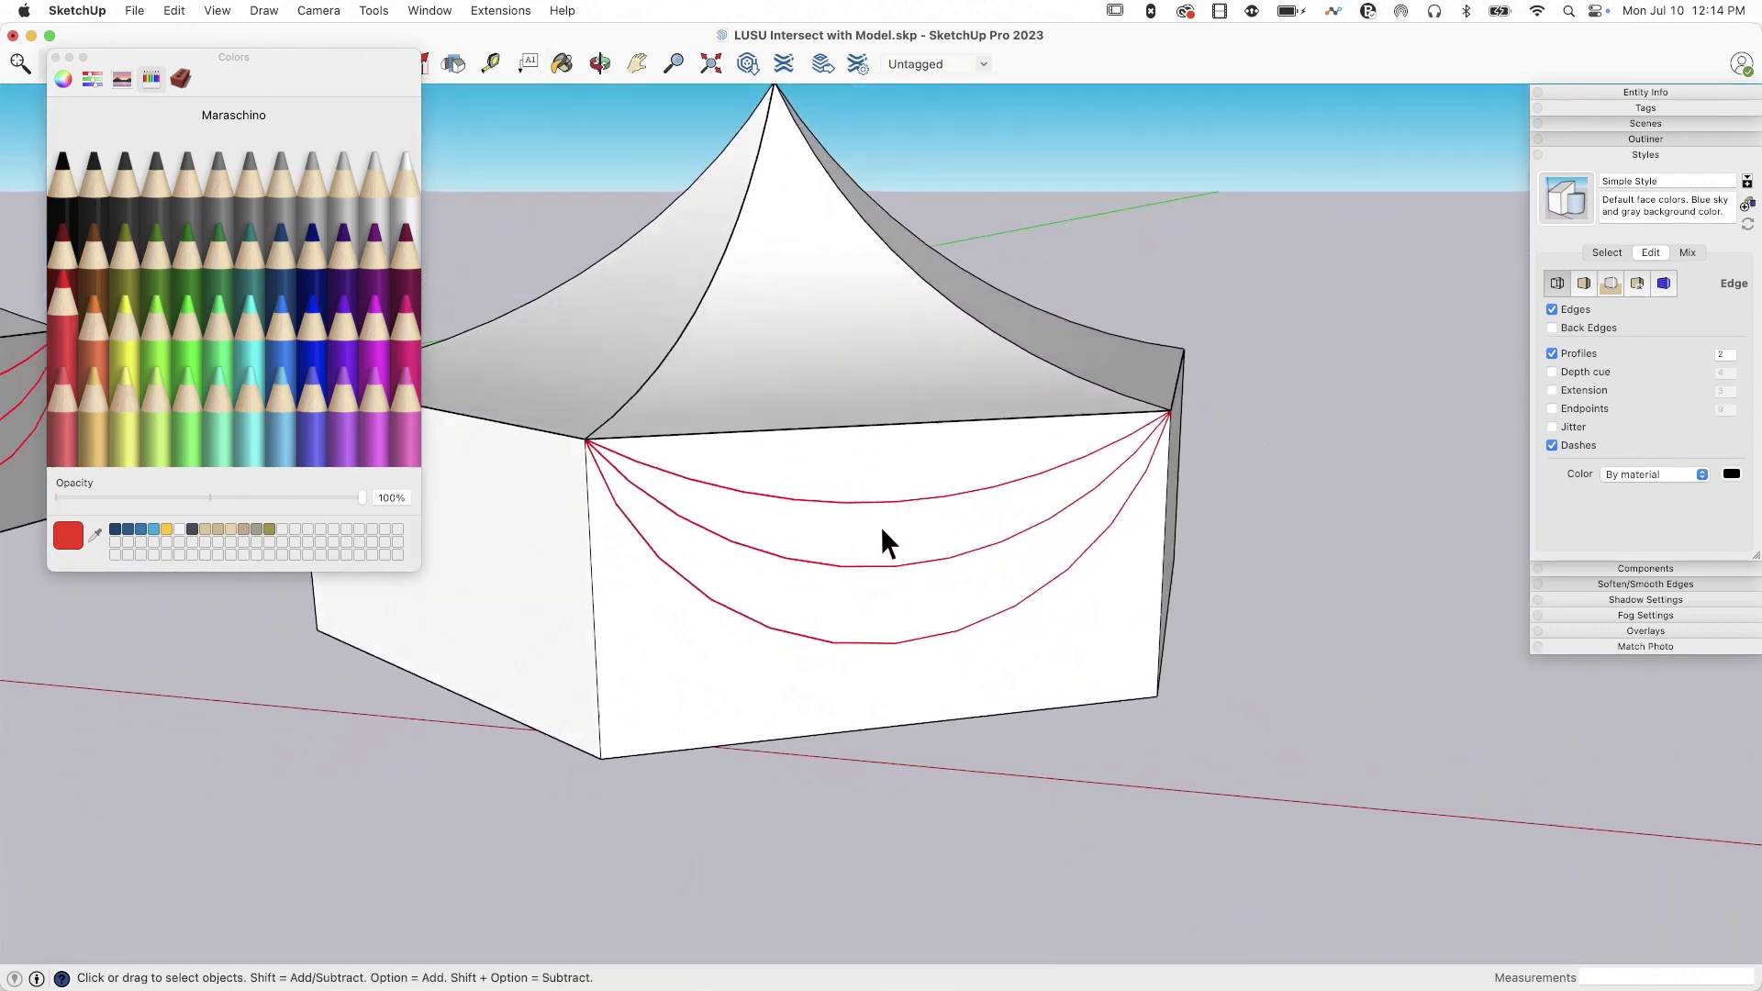
middle_drag(849, 520, 701, 413)
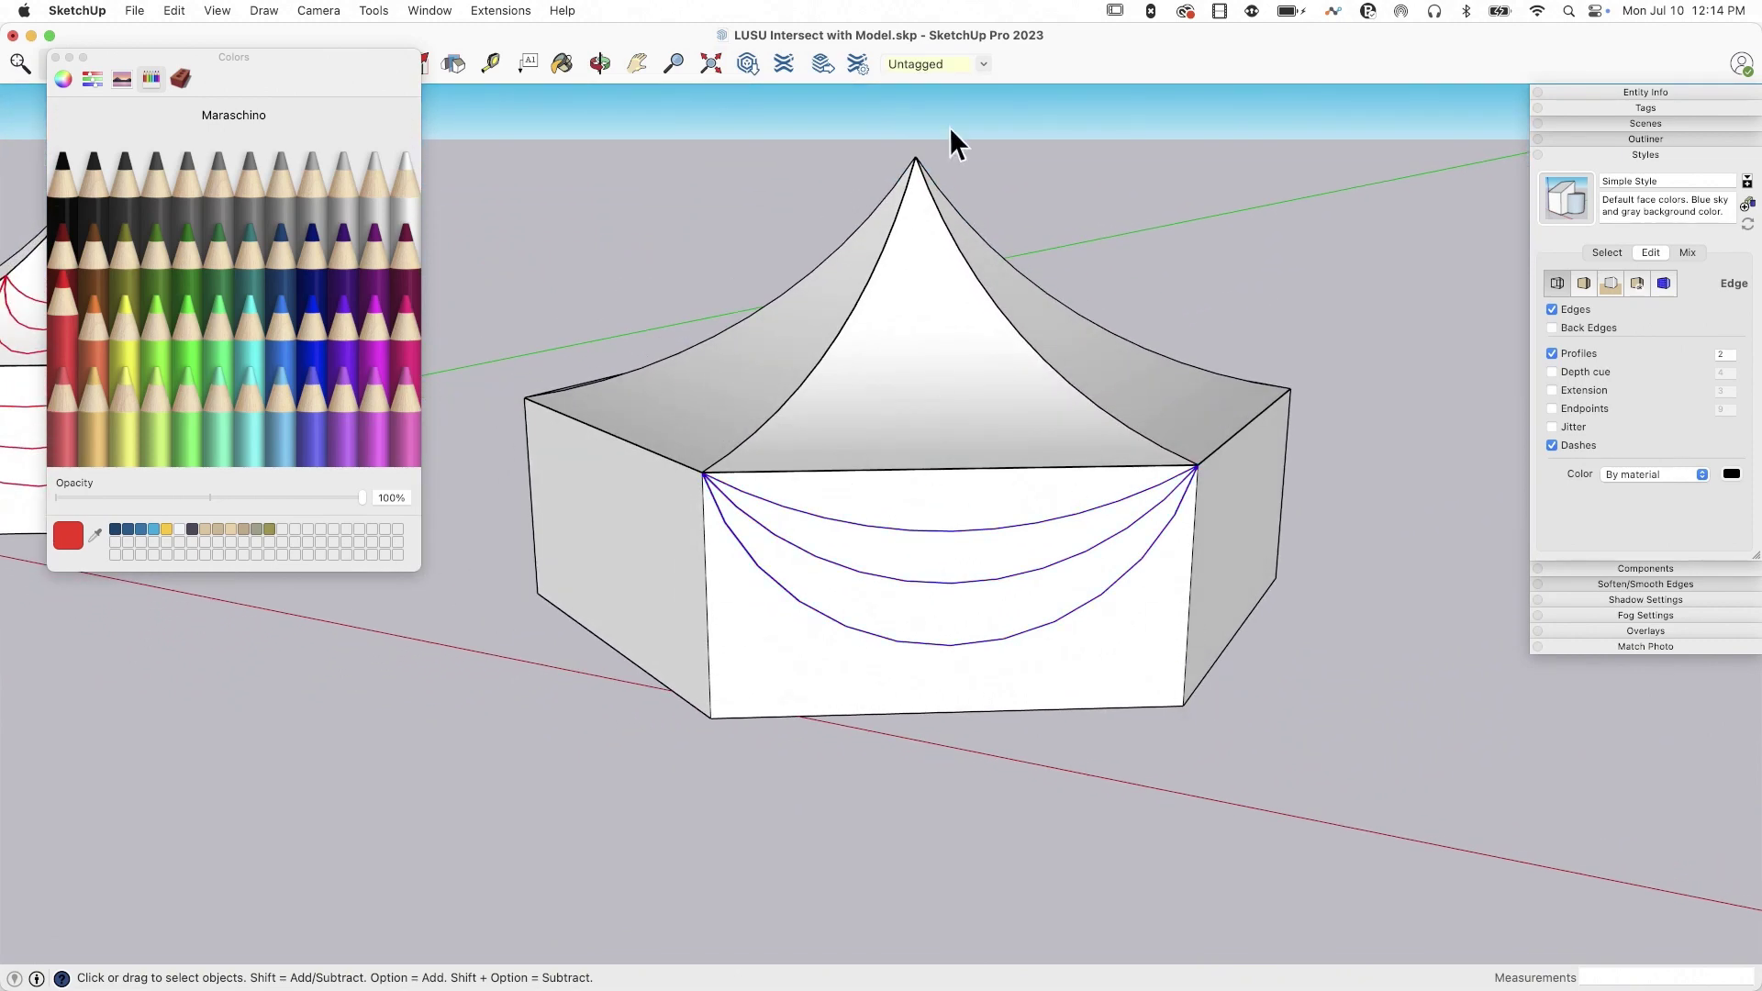
mouse_move(911, 96)
middle_down()
mouse_move(925, 86)
mouse_move(952, 118)
mouse_move(1138, 582)
mouse_move(1181, 402)
middle_up()
Rotate-copy the red swag arcs about the roof apex onto the next wall, then view from the side
key(q)
click(965, 320)
click(818, 670)
key(alt)
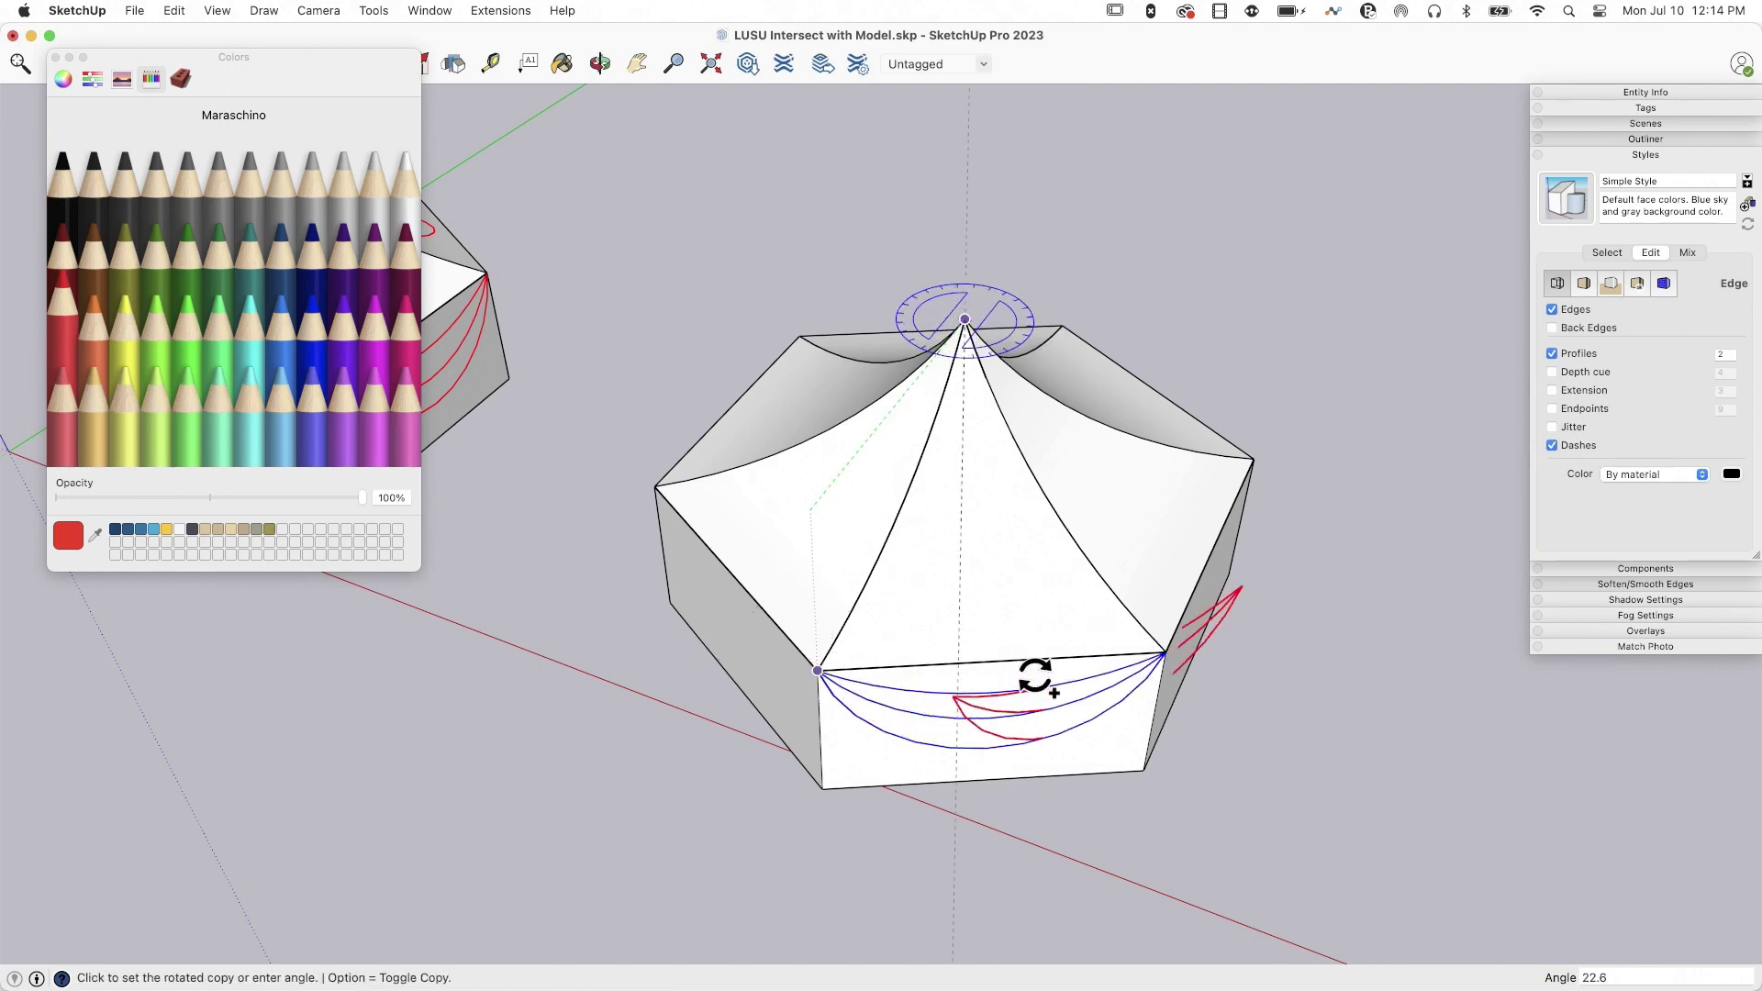
click(1164, 651)
text(5)
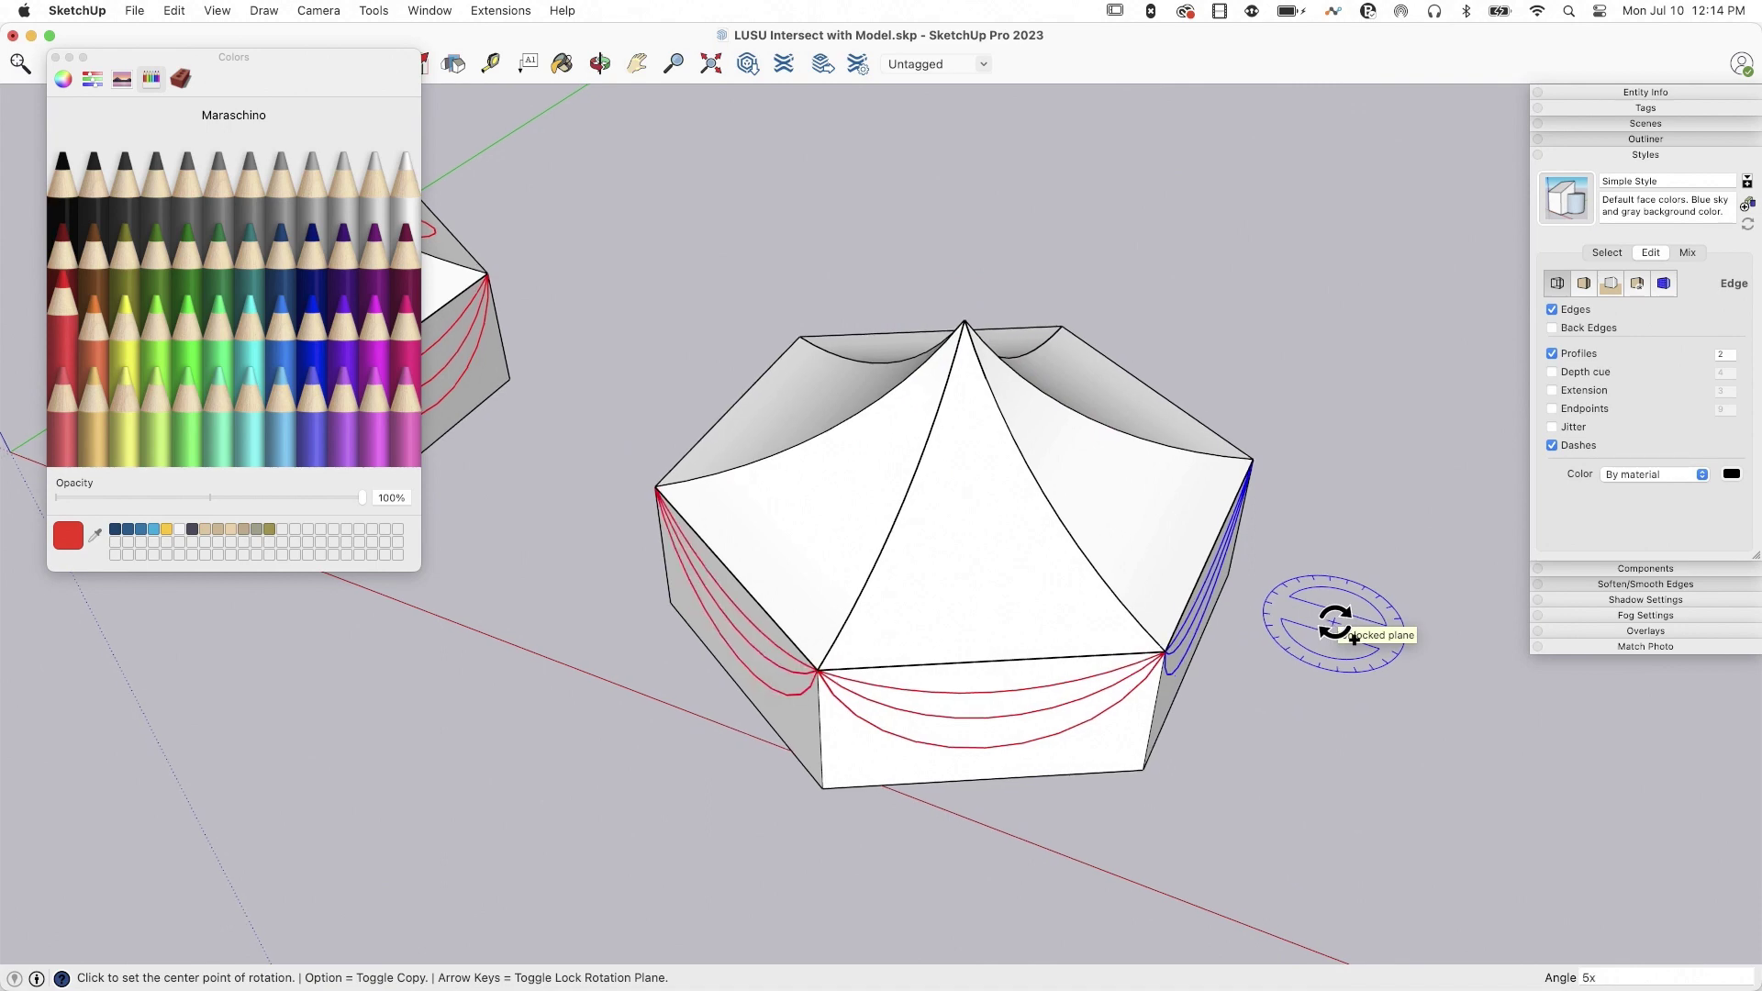
key(space)
mouse_move(1338, 622)
middle_down()
mouse_move(768, 642)
mouse_move(917, 645)
mouse_move(1416, 559)
mouse_move(78, 276)
middle_up()
middle_drag(62, 78, 14, 14)
Close the colour picker and frame both tents' roofs from above
click(55, 57)
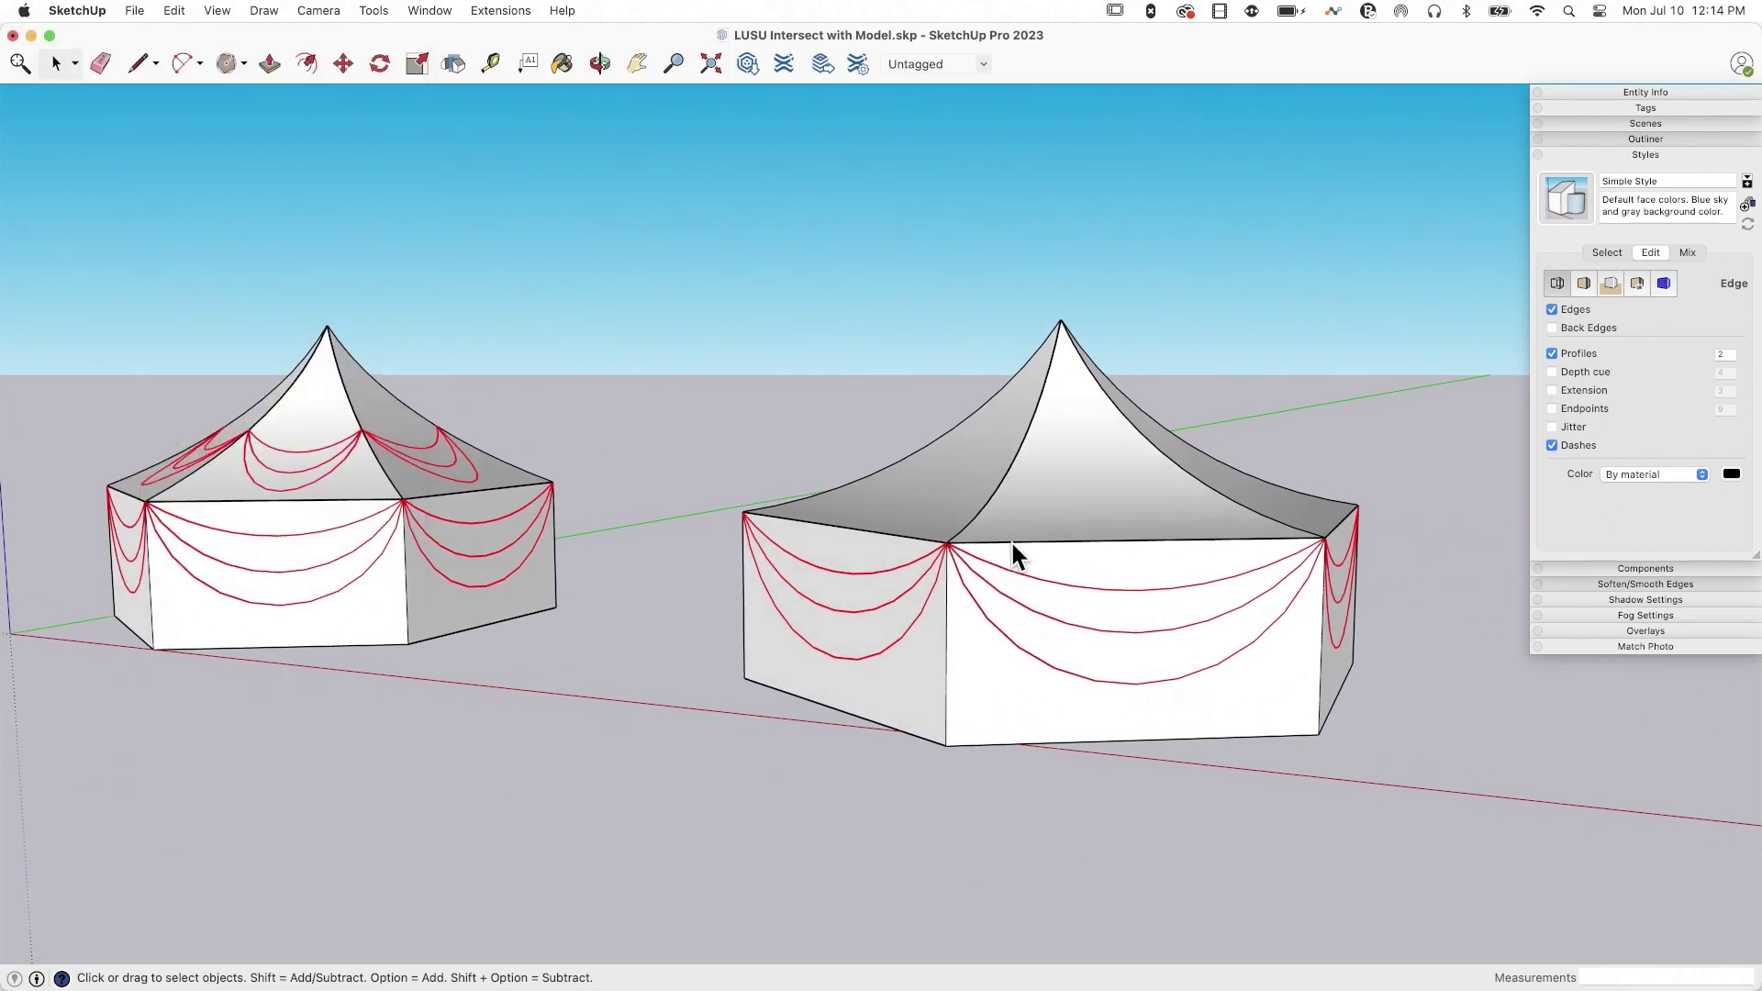
mouse_move(1010, 541)
middle_down()
mouse_move(933, 580)
mouse_move(1021, 633)
mouse_move(1021, 569)
middle_up()
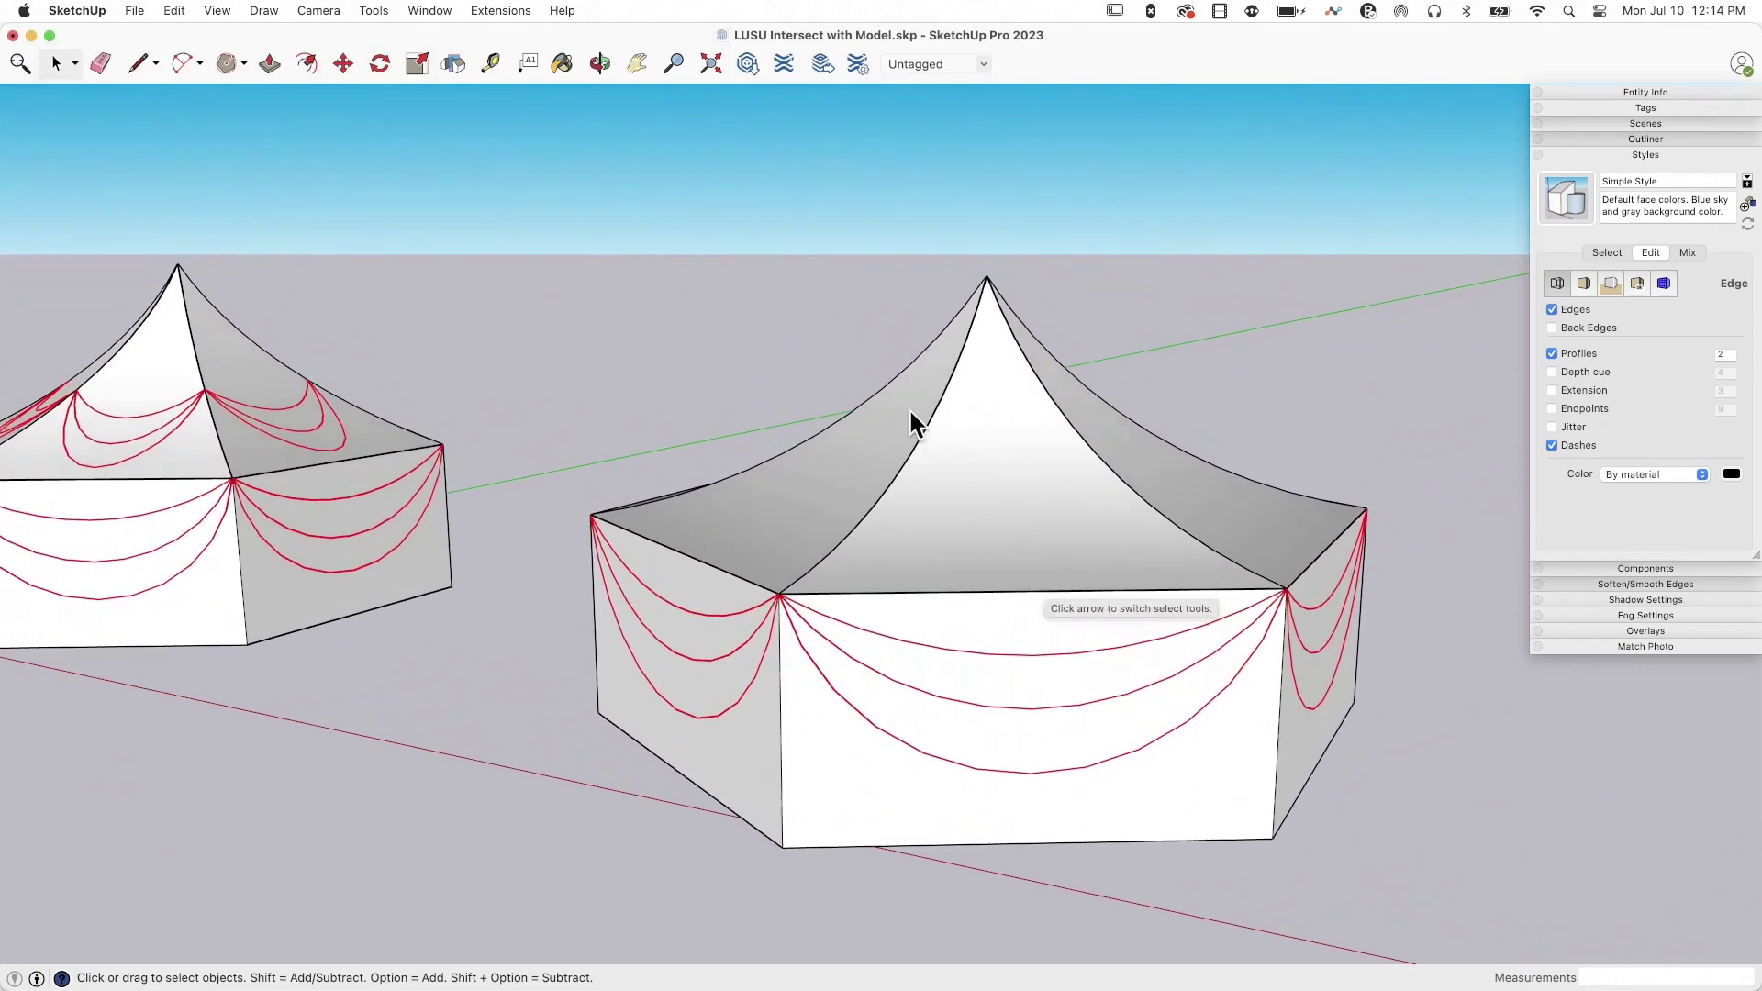
mouse_move(486, 393)
middle_down()
mouse_move(1141, 699)
mouse_move(1102, 698)
middle_up()
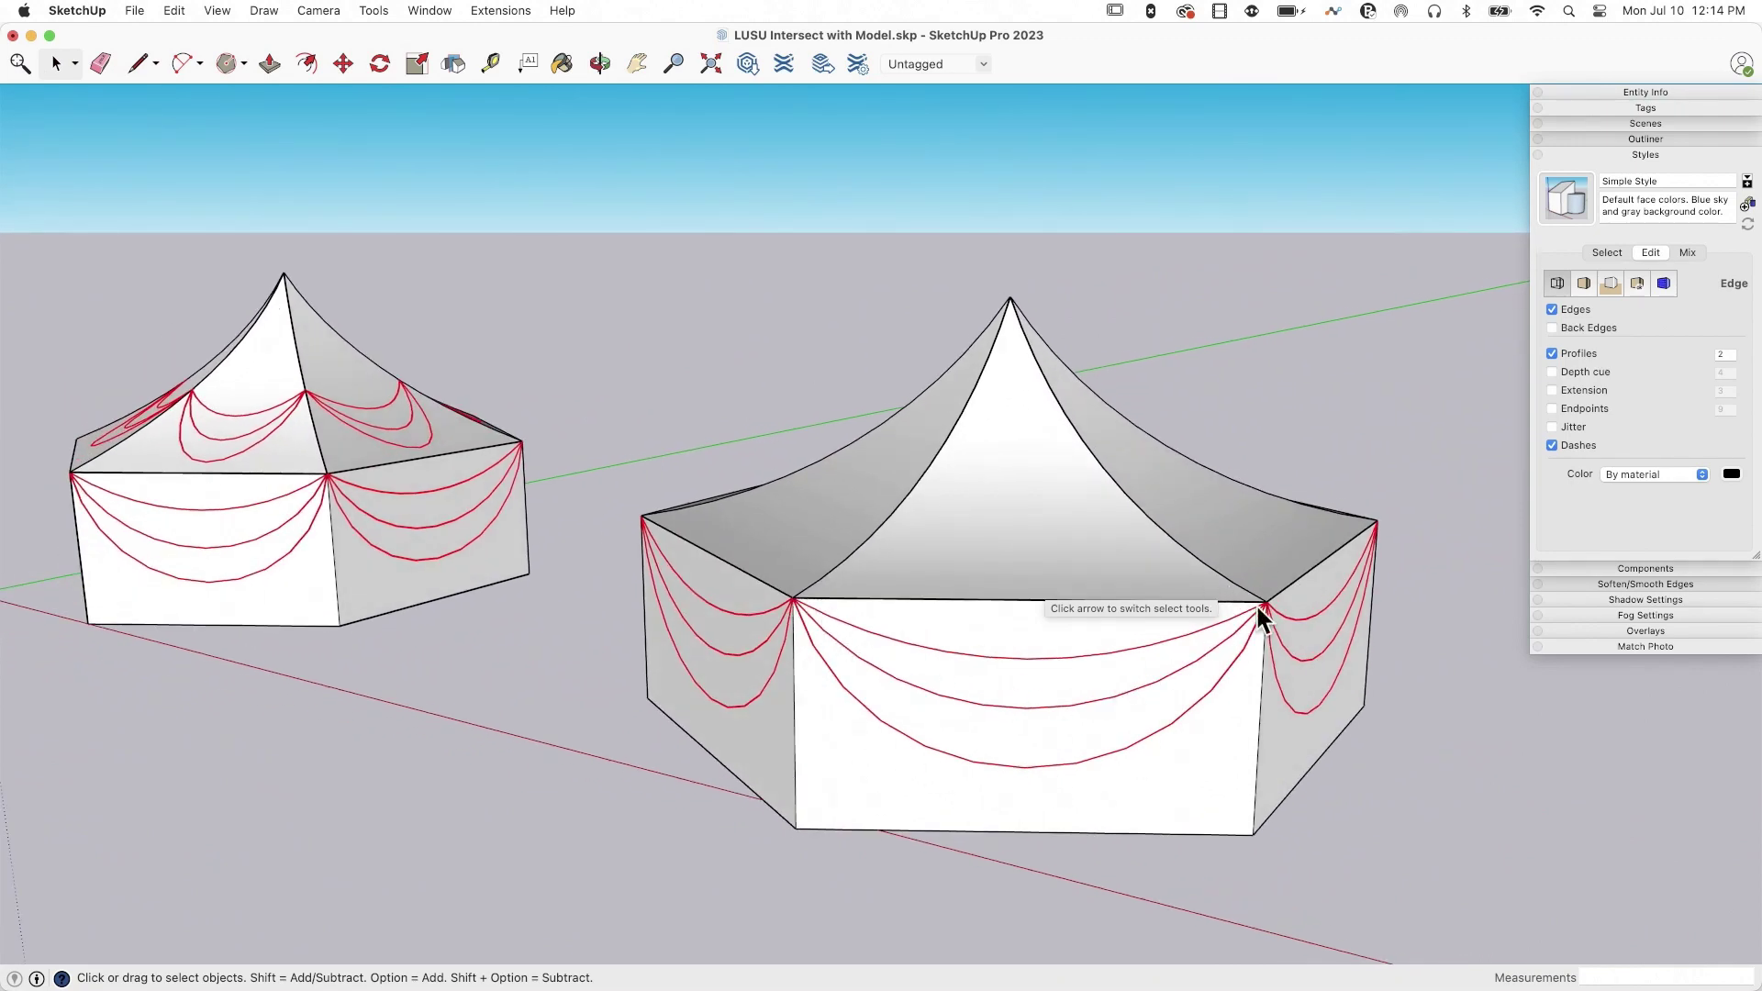
mouse_move(1265, 606)
middle_down()
mouse_move(854, 720)
mouse_move(1050, 814)
mouse_move(1010, 810)
mouse_move(941, 852)
mouse_move(974, 523)
mouse_move(995, 602)
mouse_move(956, 520)
mouse_move(965, 496)
middle_up()
Draw a line from one roof ridge's midpoint across the panel to the opposite ridge
key(l)
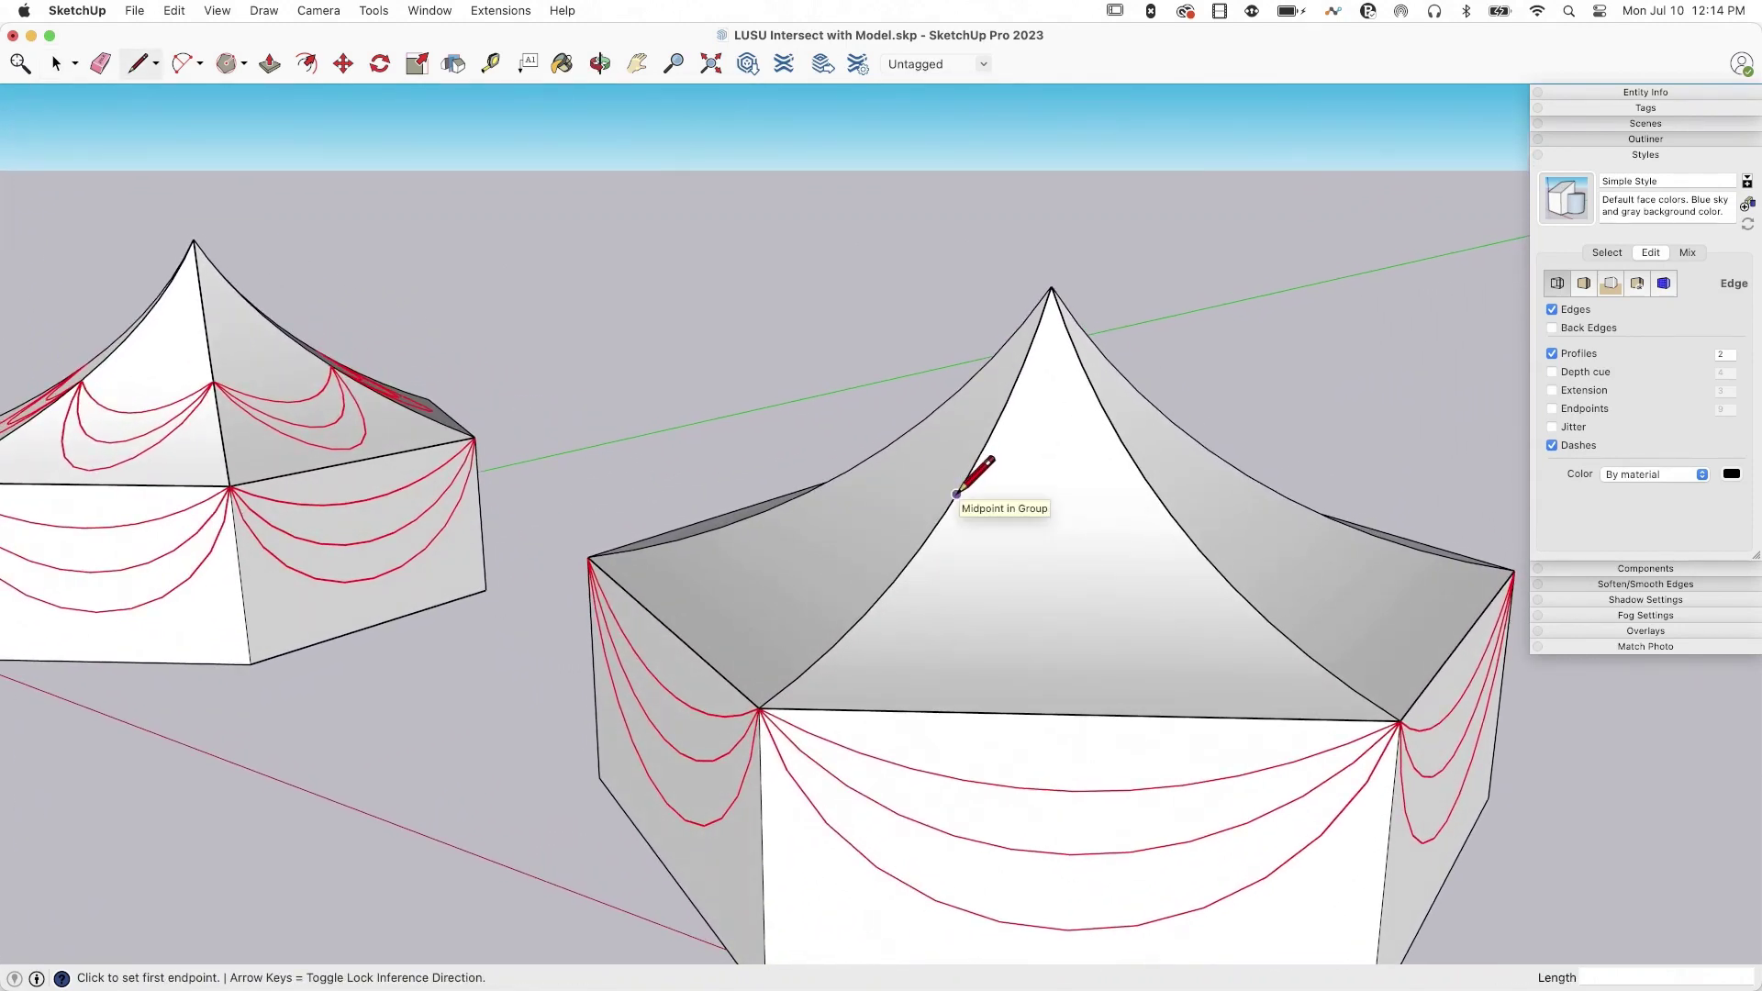
click(958, 493)
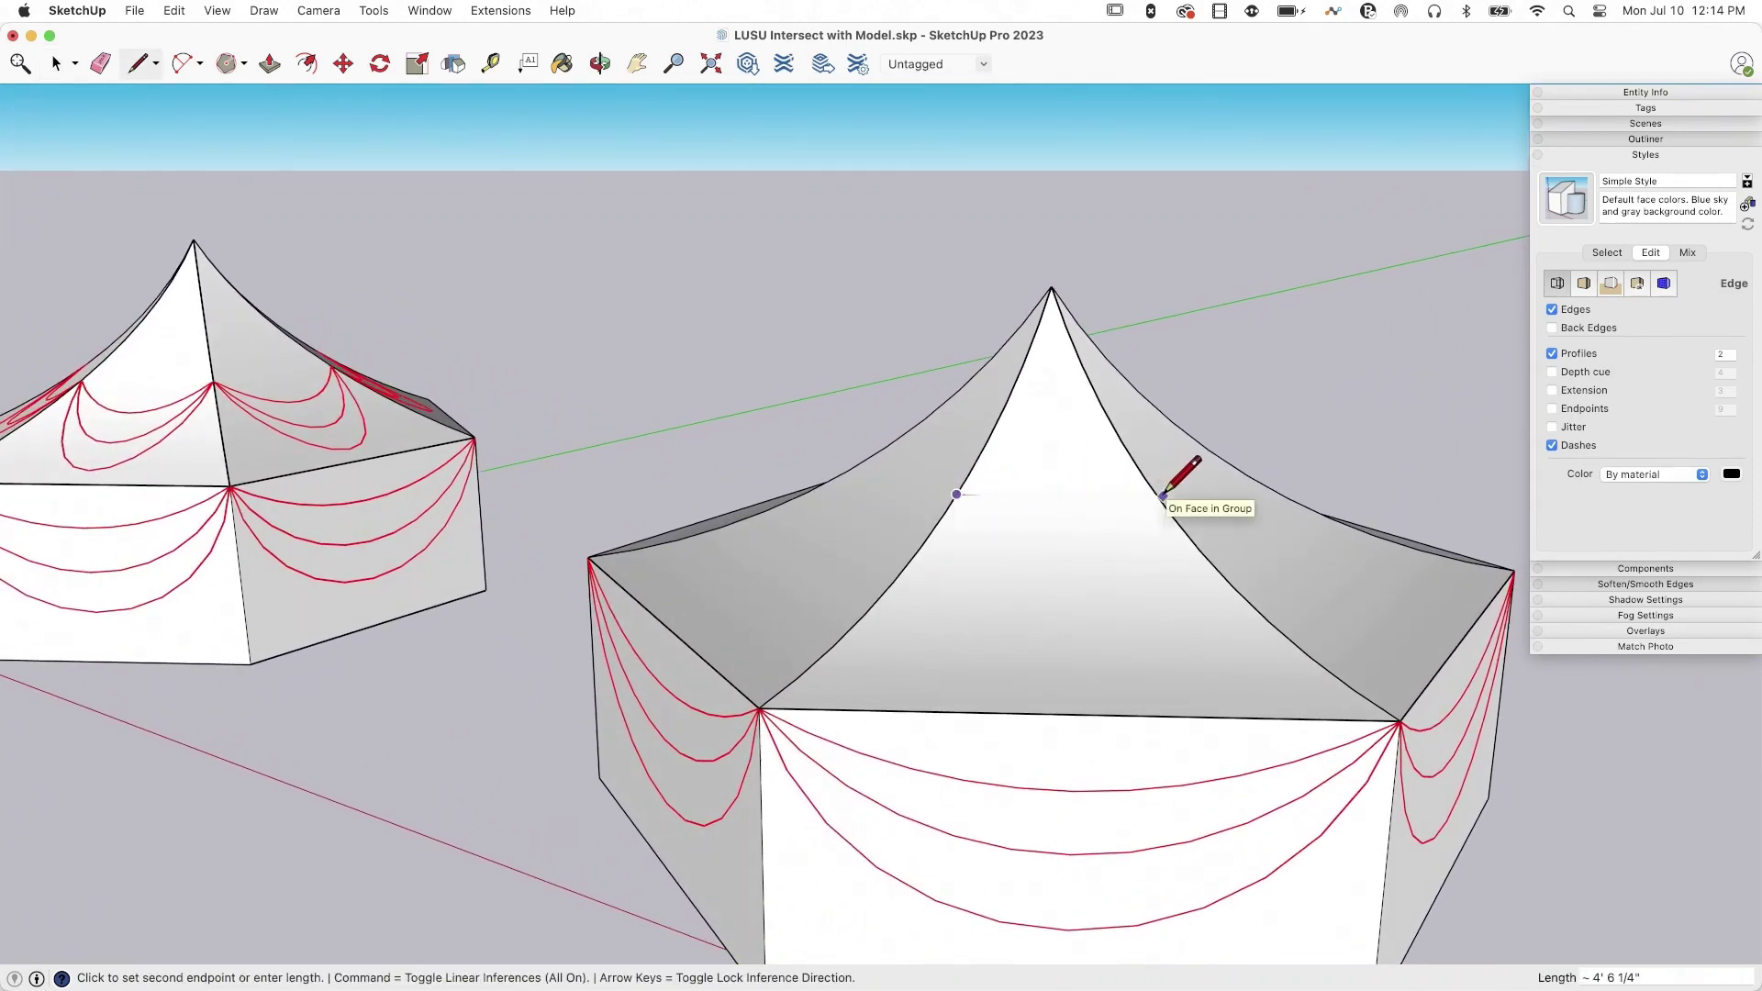
click(1051, 489)
key(space)
key(e)
mouse_move(1053, 489)
middle_down()
mouse_move(1074, 504)
mouse_move(1013, 533)
middle_up()
key(l)
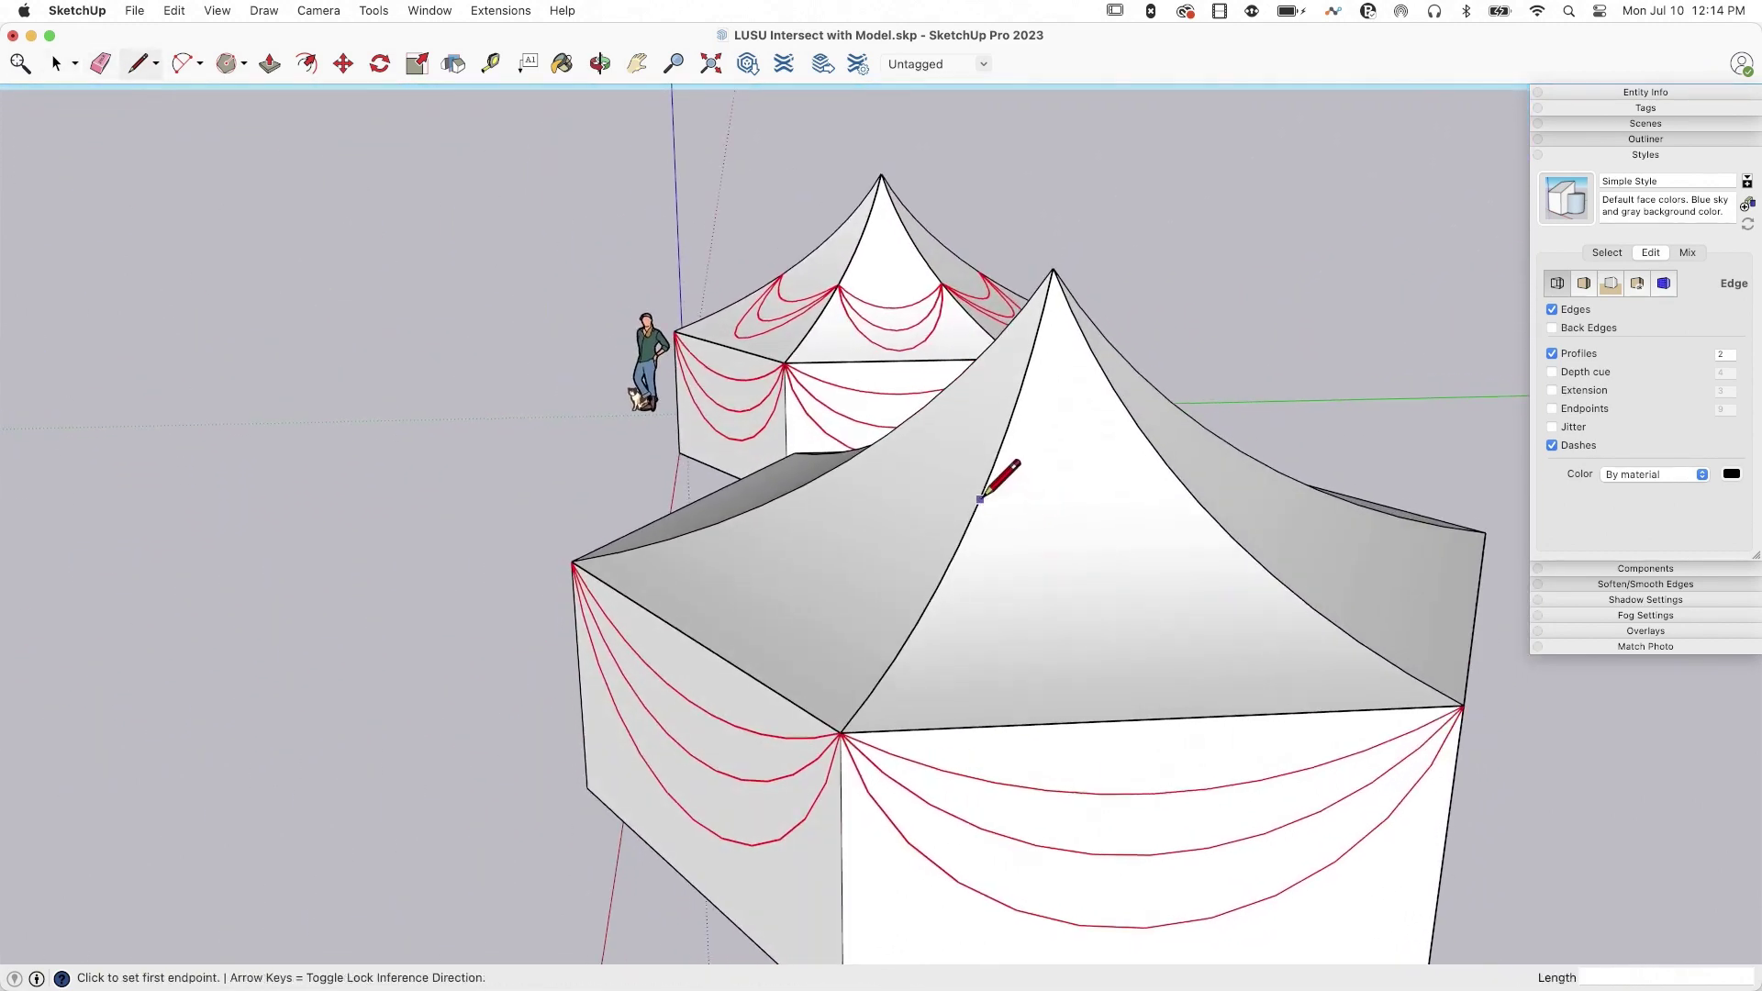
click(984, 488)
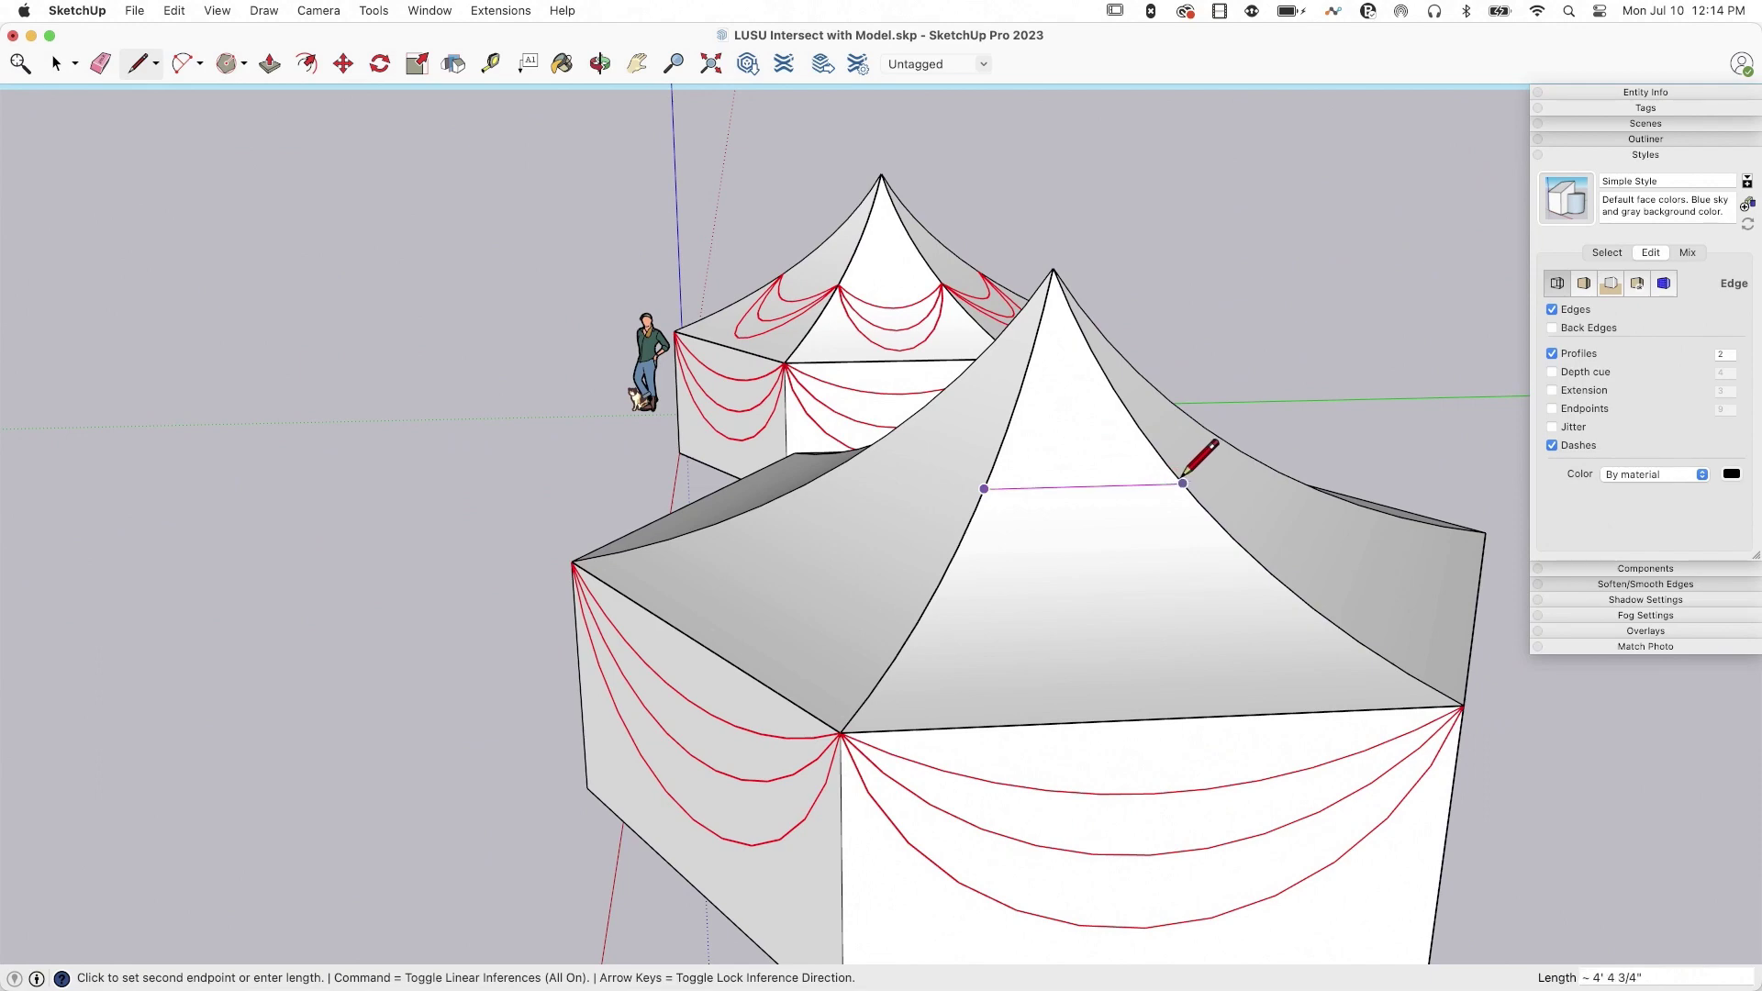
mouse_move(1185, 476)
middle_down()
mouse_move(1153, 460)
mouse_move(1114, 484)
mouse_move(1054, 453)
middle_up()
Draw a circle on the front roof panel and pull it outward into a cylinder
key(c)
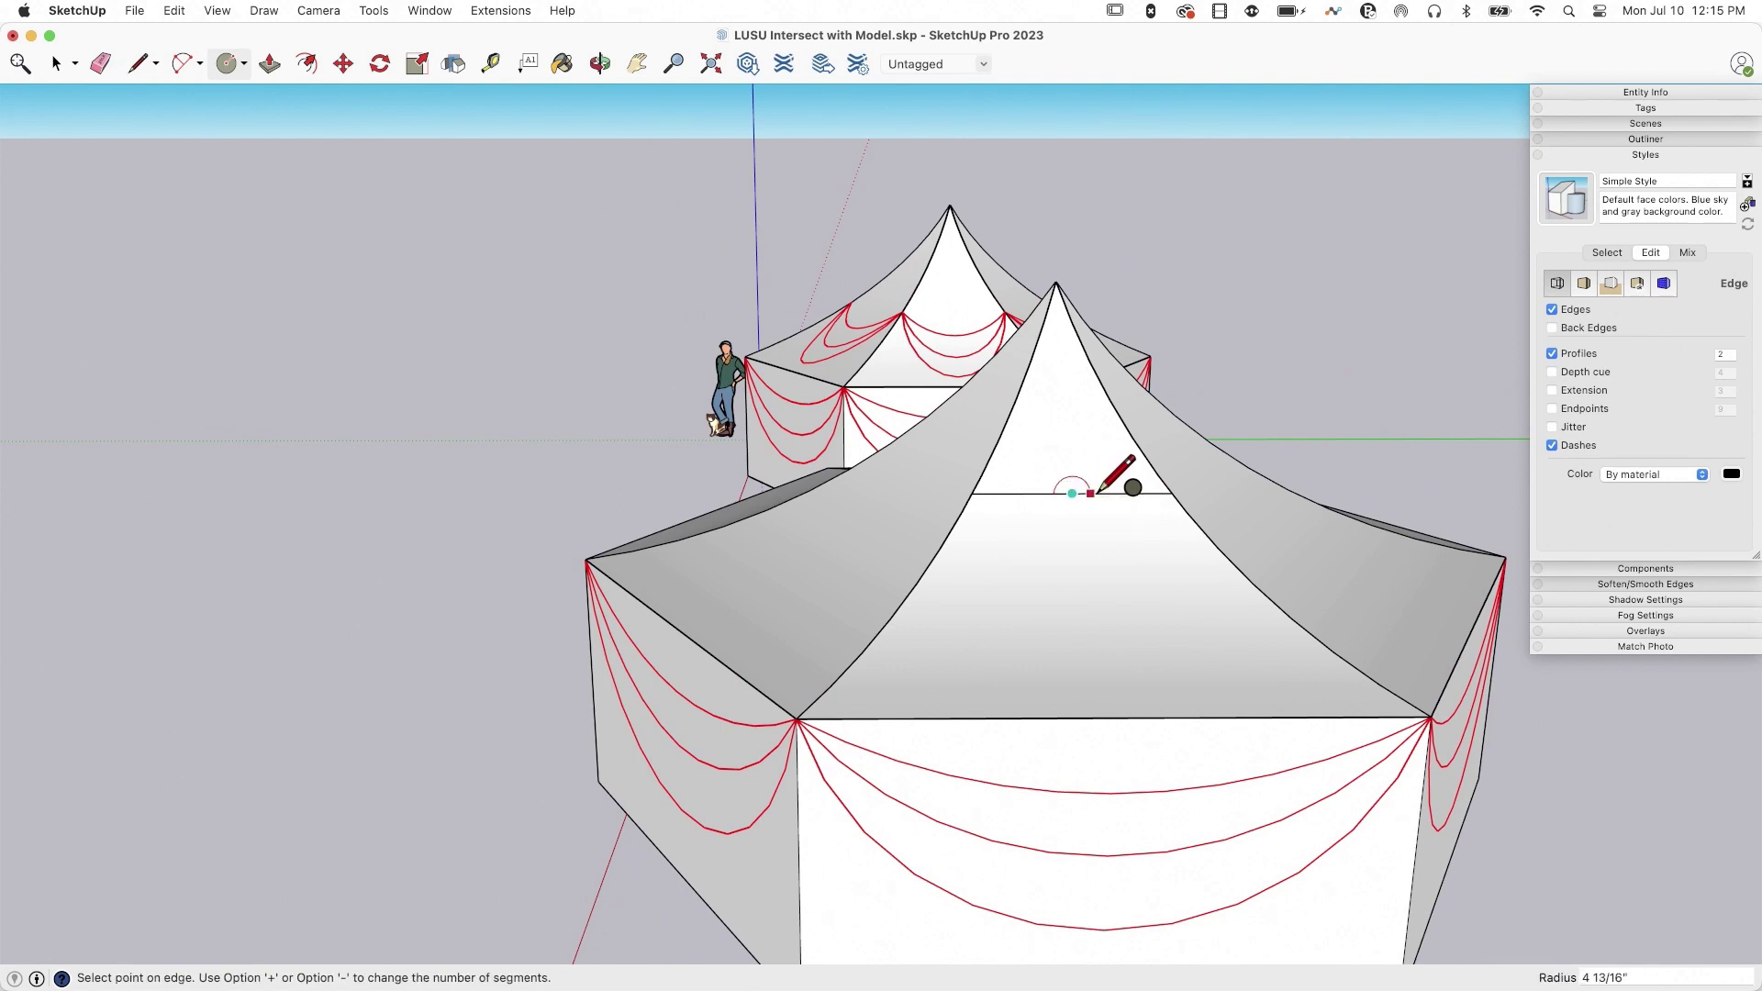
click(1172, 493)
key(e)
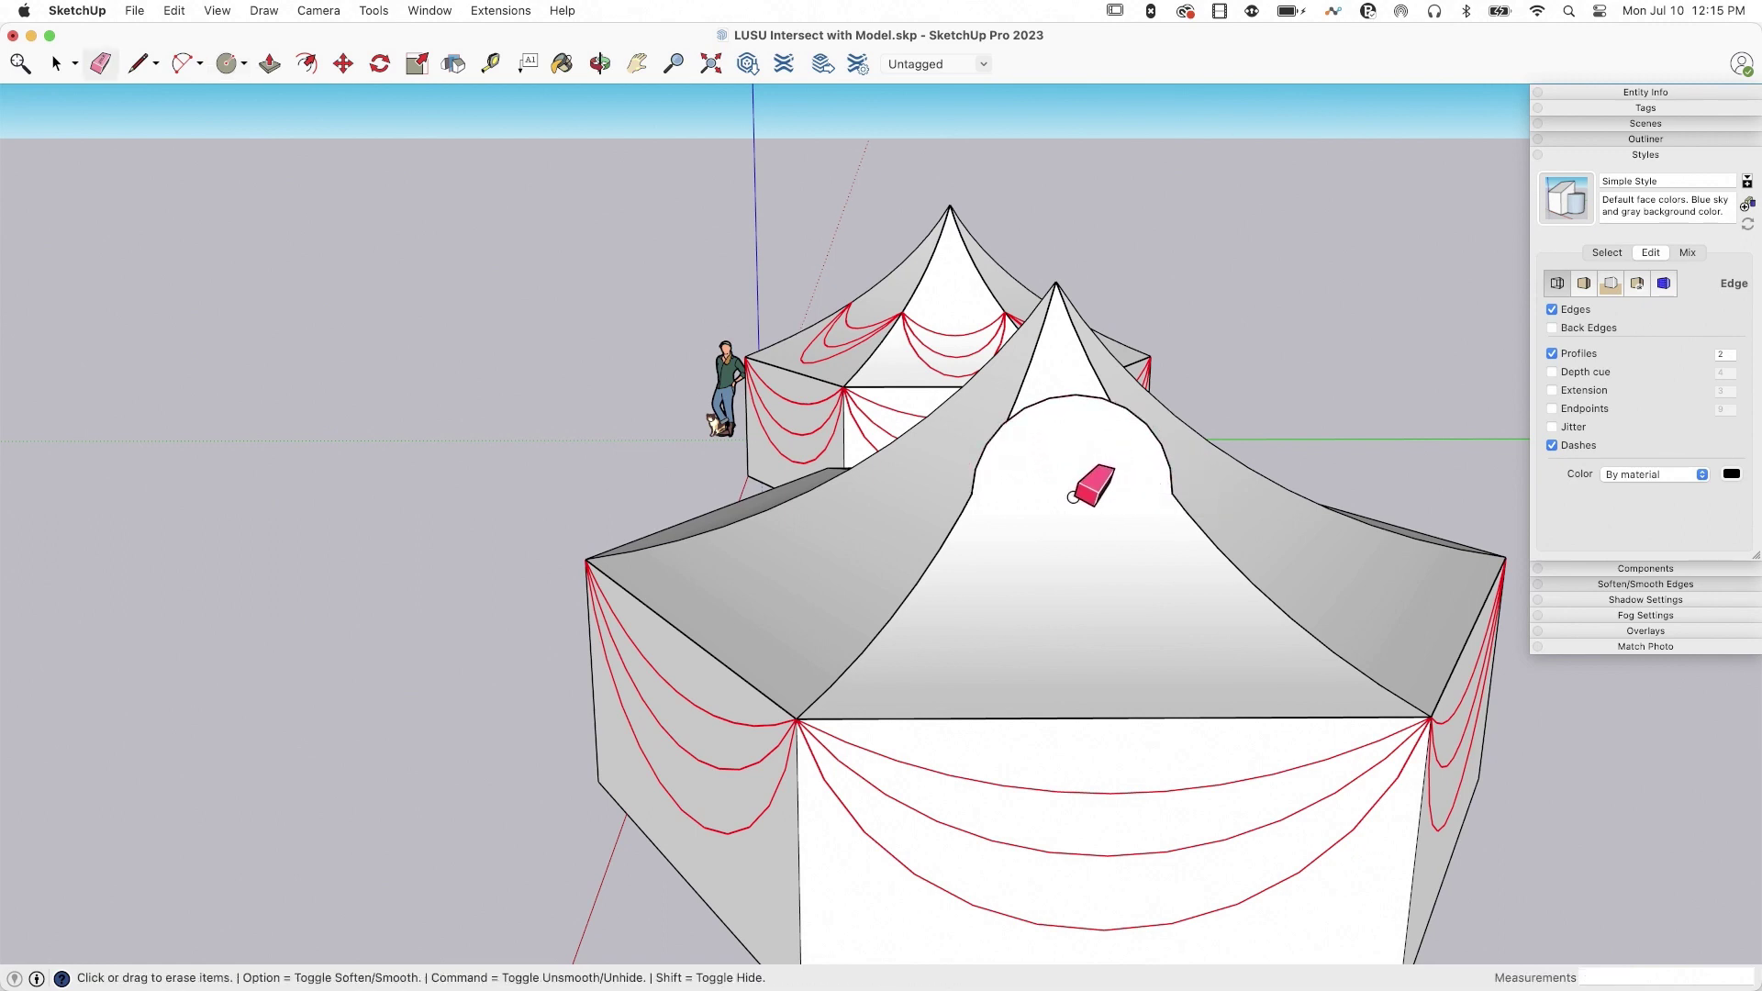
key(p)
click(1065, 487)
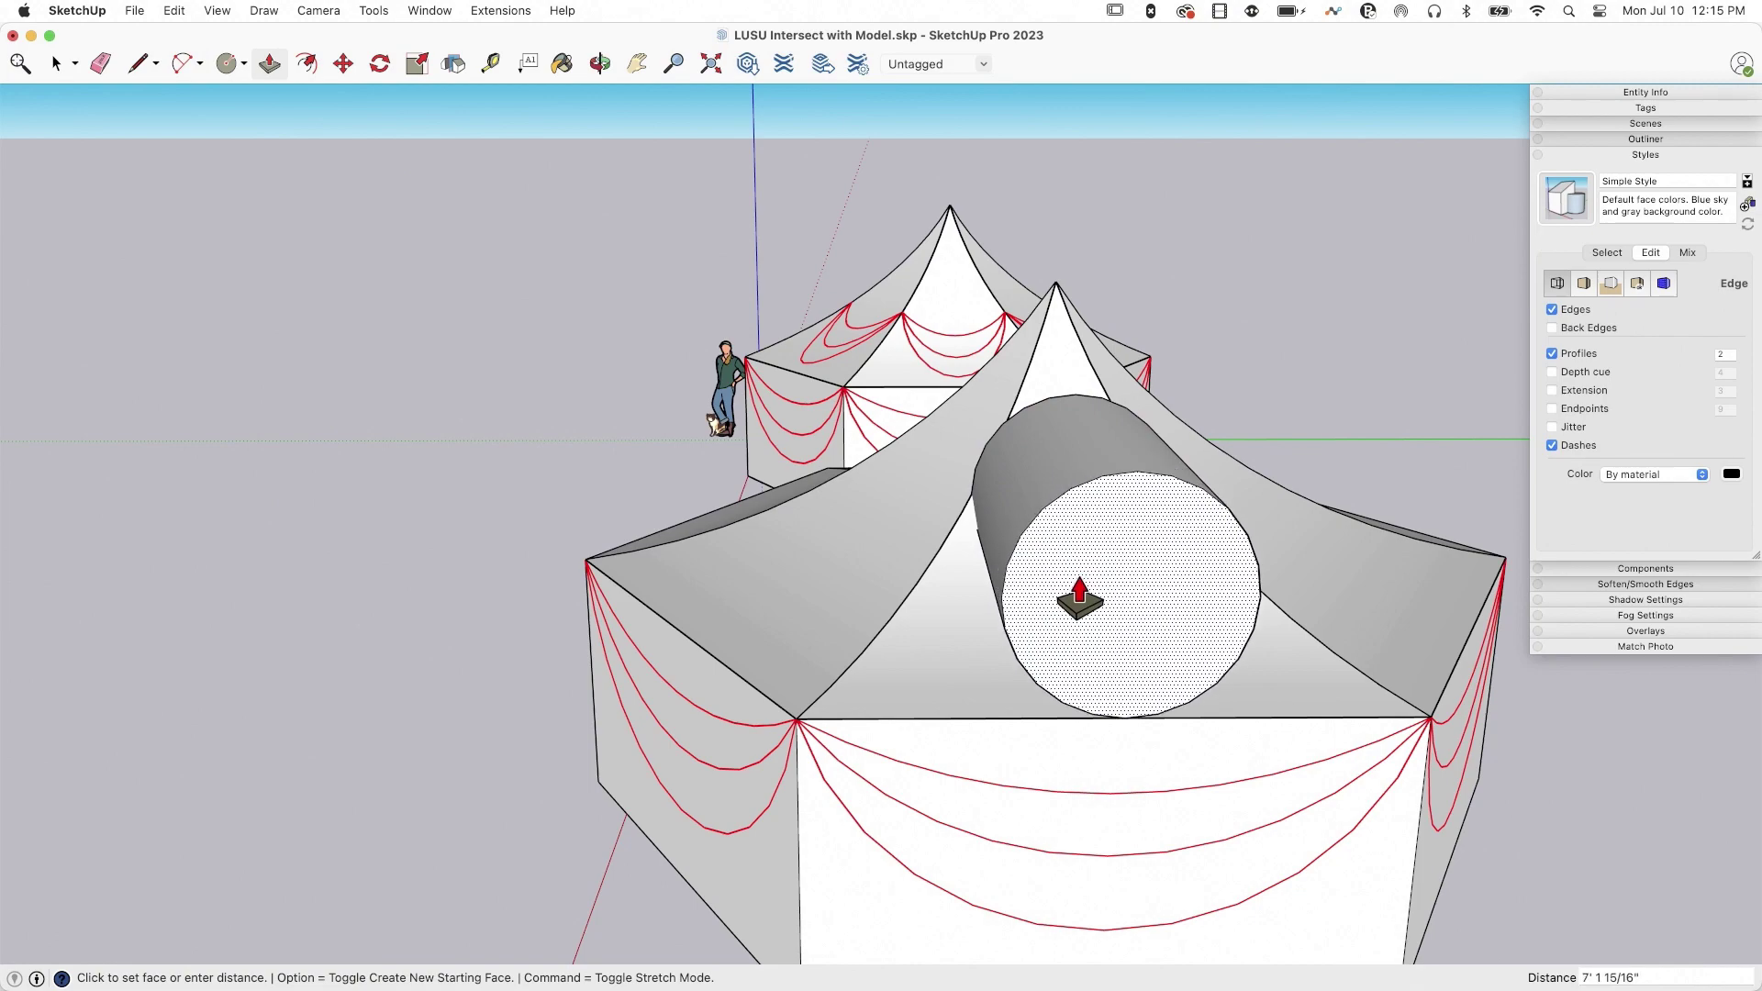
click(1079, 597)
mouse_move(1056, 551)
middle_down()
mouse_move(1016, 335)
mouse_move(936, 487)
mouse_move(881, 460)
mouse_move(905, 444)
mouse_move(945, 460)
mouse_move(722, 543)
mouse_move(715, 411)
mouse_move(755, 459)
mouse_move(922, 562)
mouse_move(1016, 547)
mouse_move(1098, 429)
mouse_move(791, 483)
middle_up()
Face the cylinder's end and draw a diameter line across the circle
key(space)
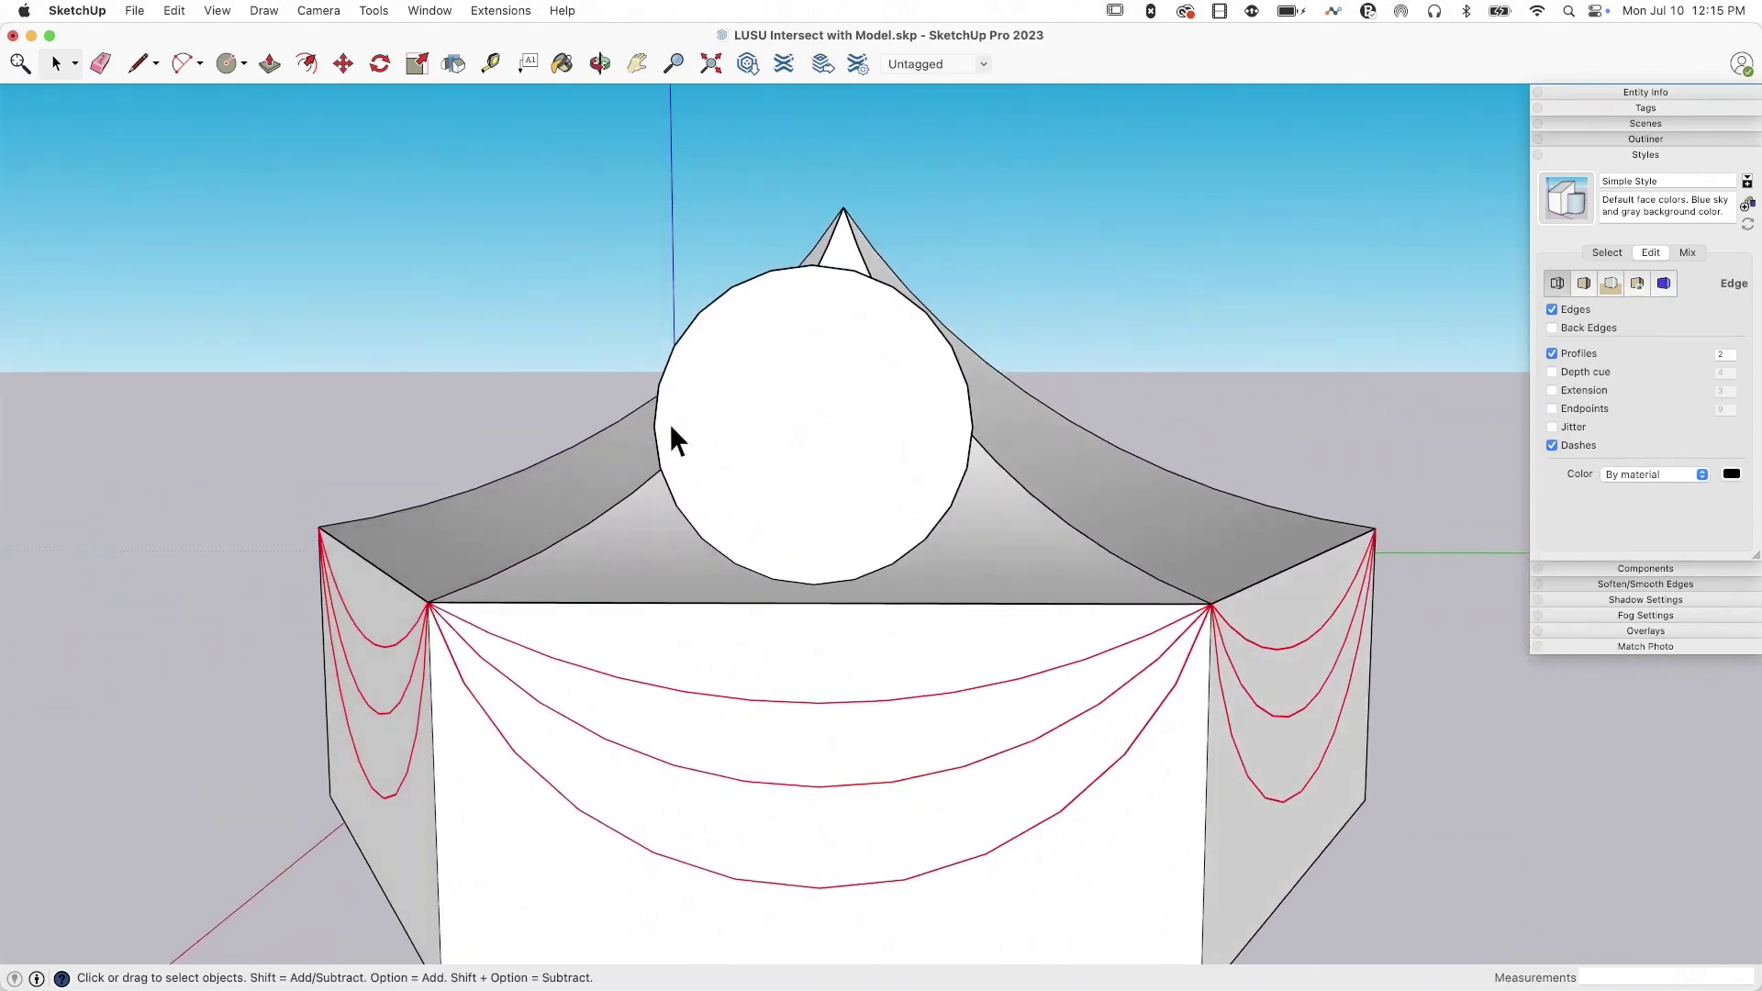
mouse_move(669, 422)
middle_down()
mouse_move(769, 736)
mouse_move(611, 701)
mouse_move(587, 481)
middle_up()
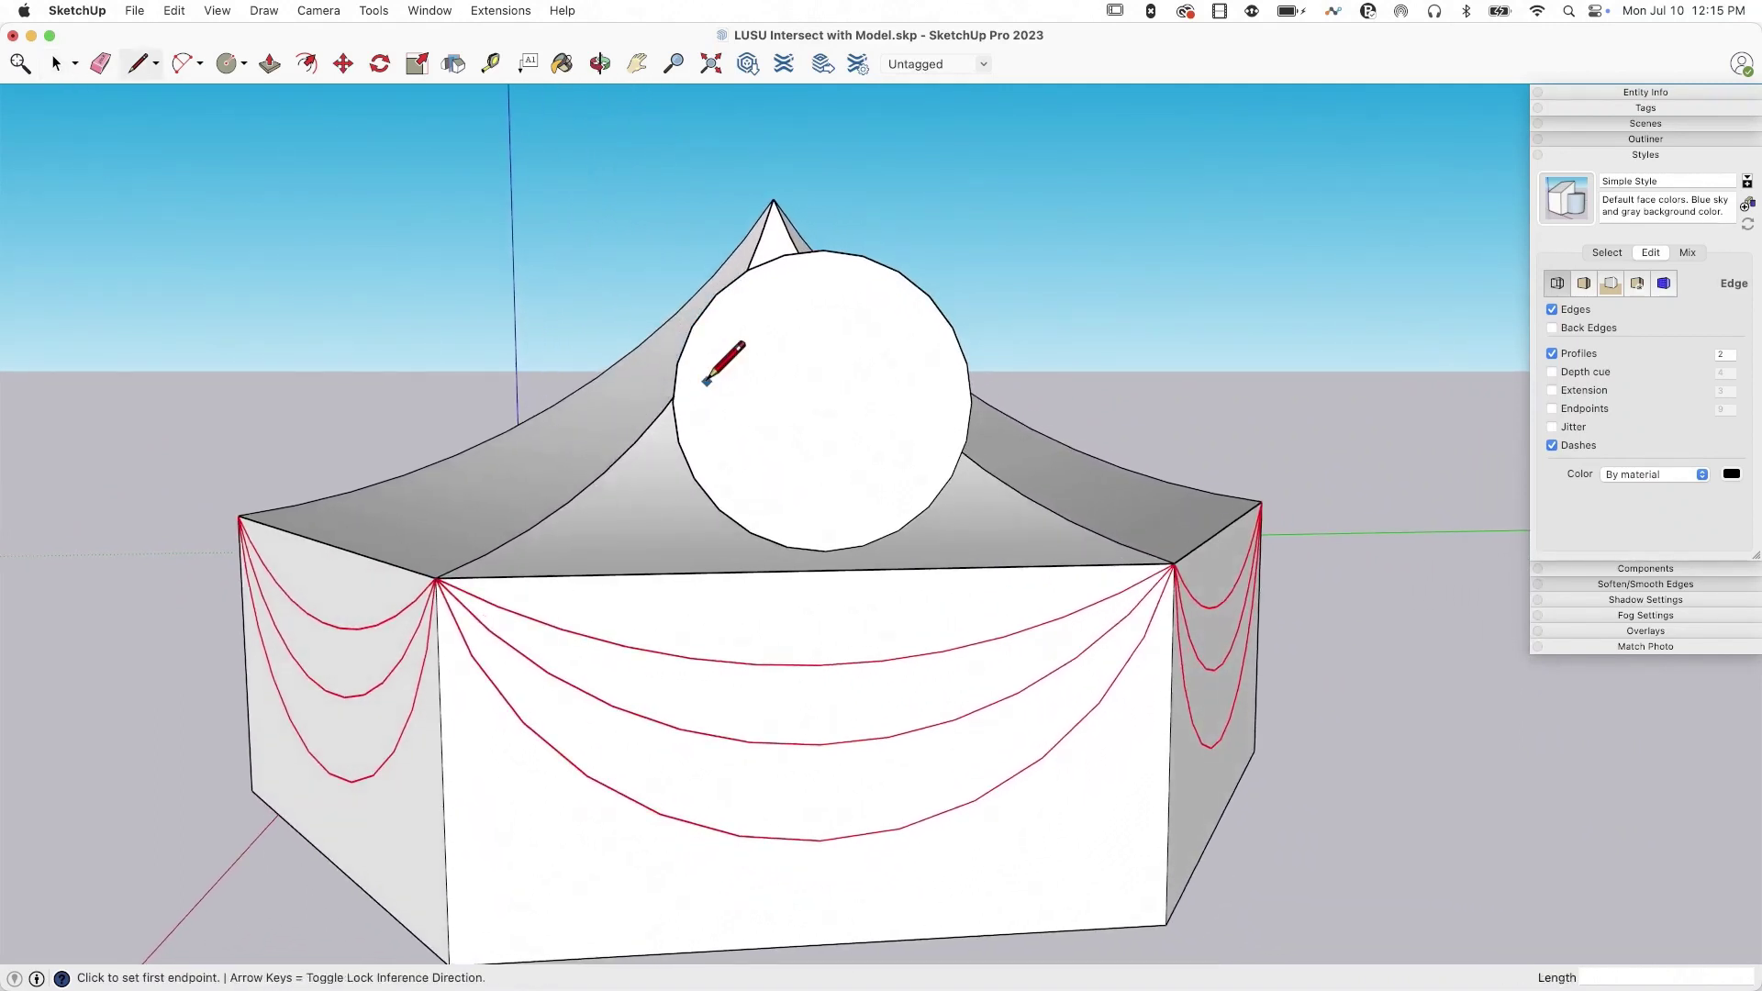
click(673, 402)
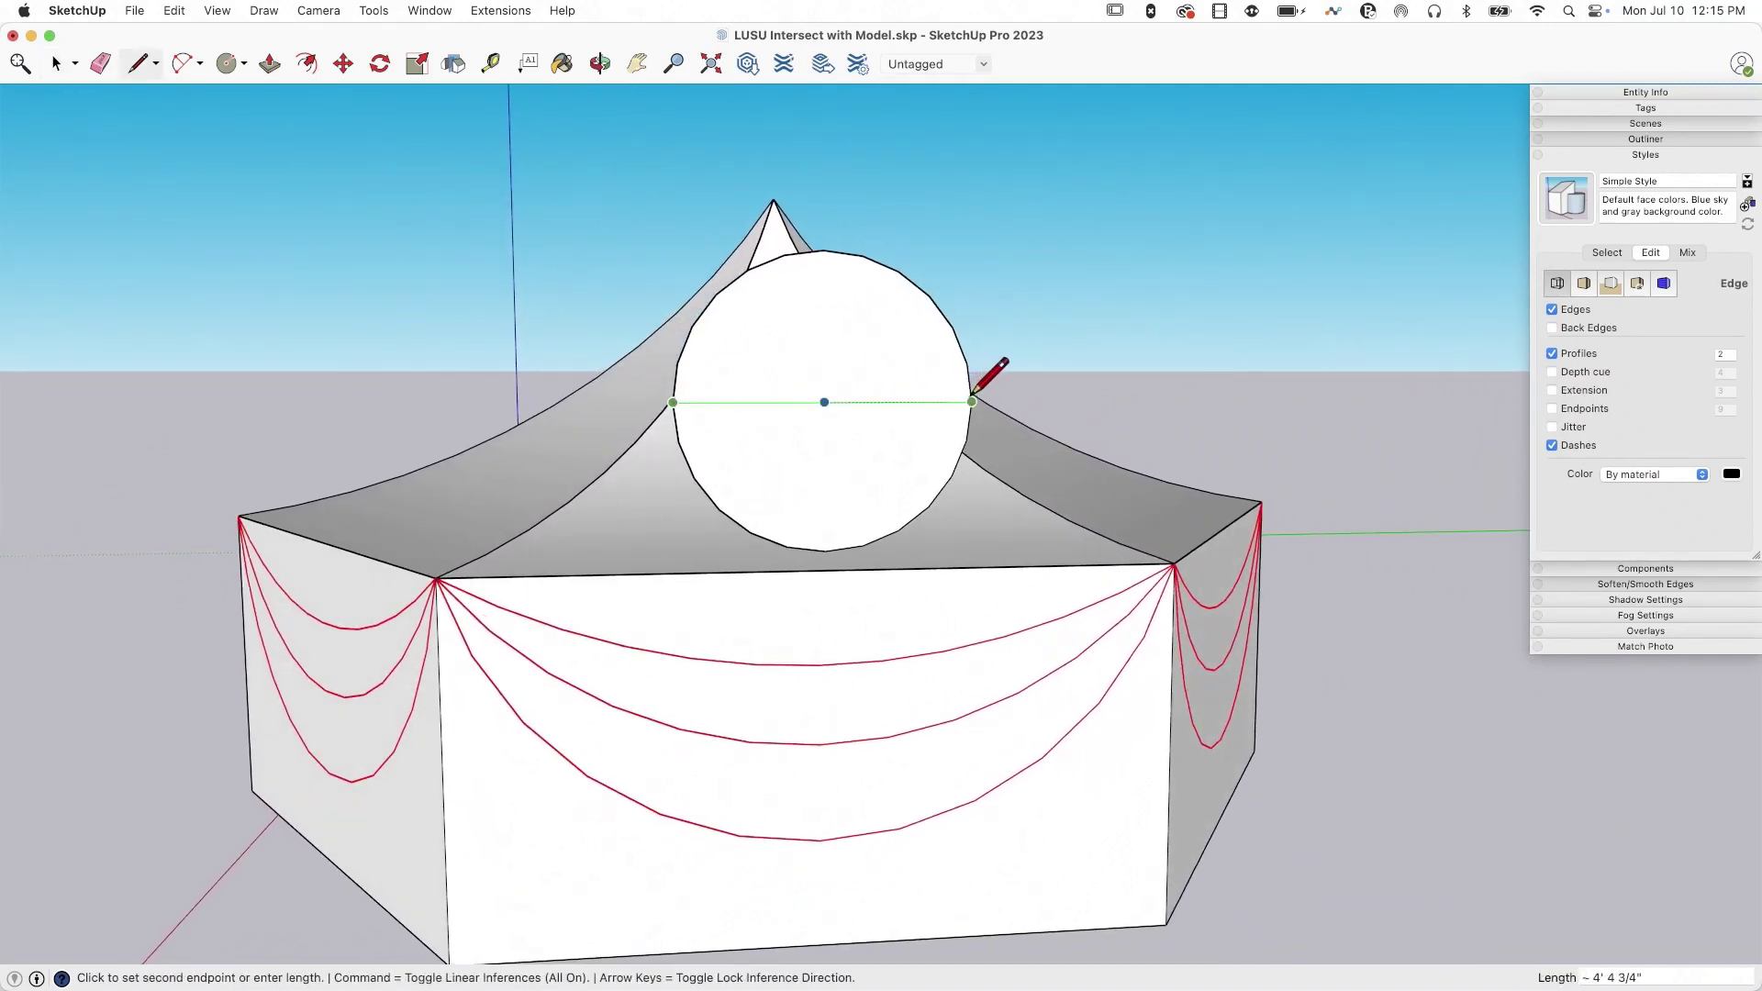
Draw two 2-point arcs between the diameter's ends, both bulging downward
key(a)
click(674, 401)
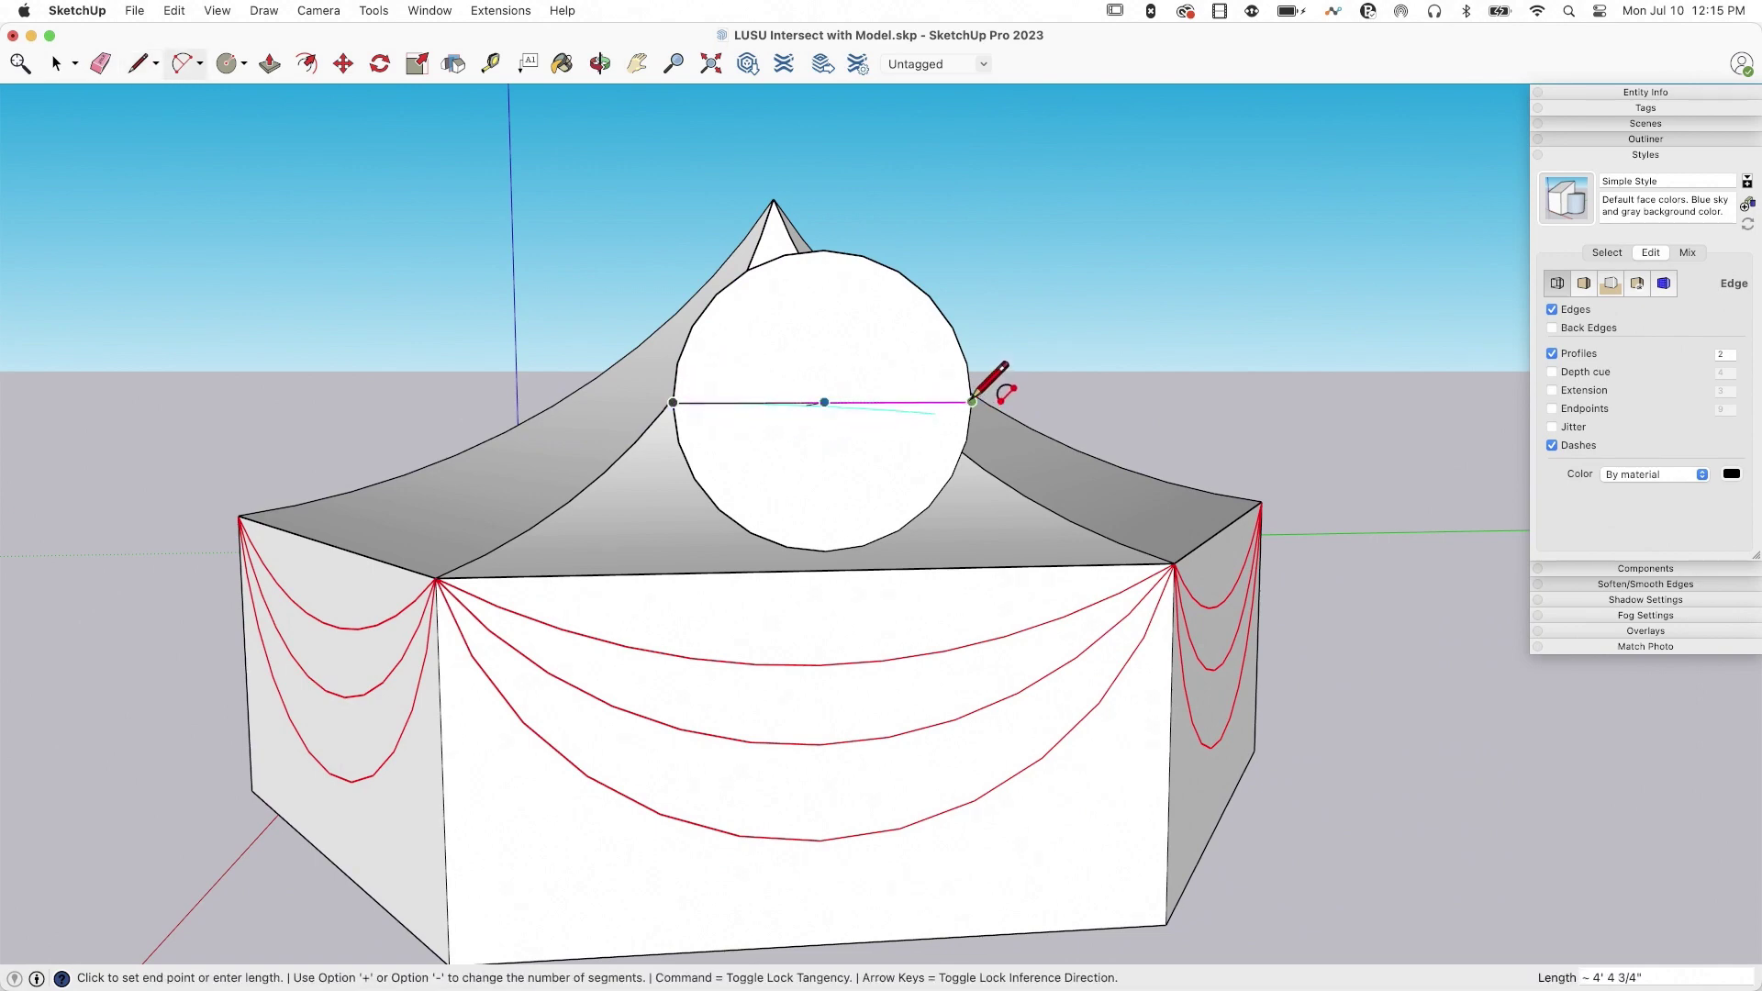
click(972, 401)
click(877, 453)
click(673, 402)
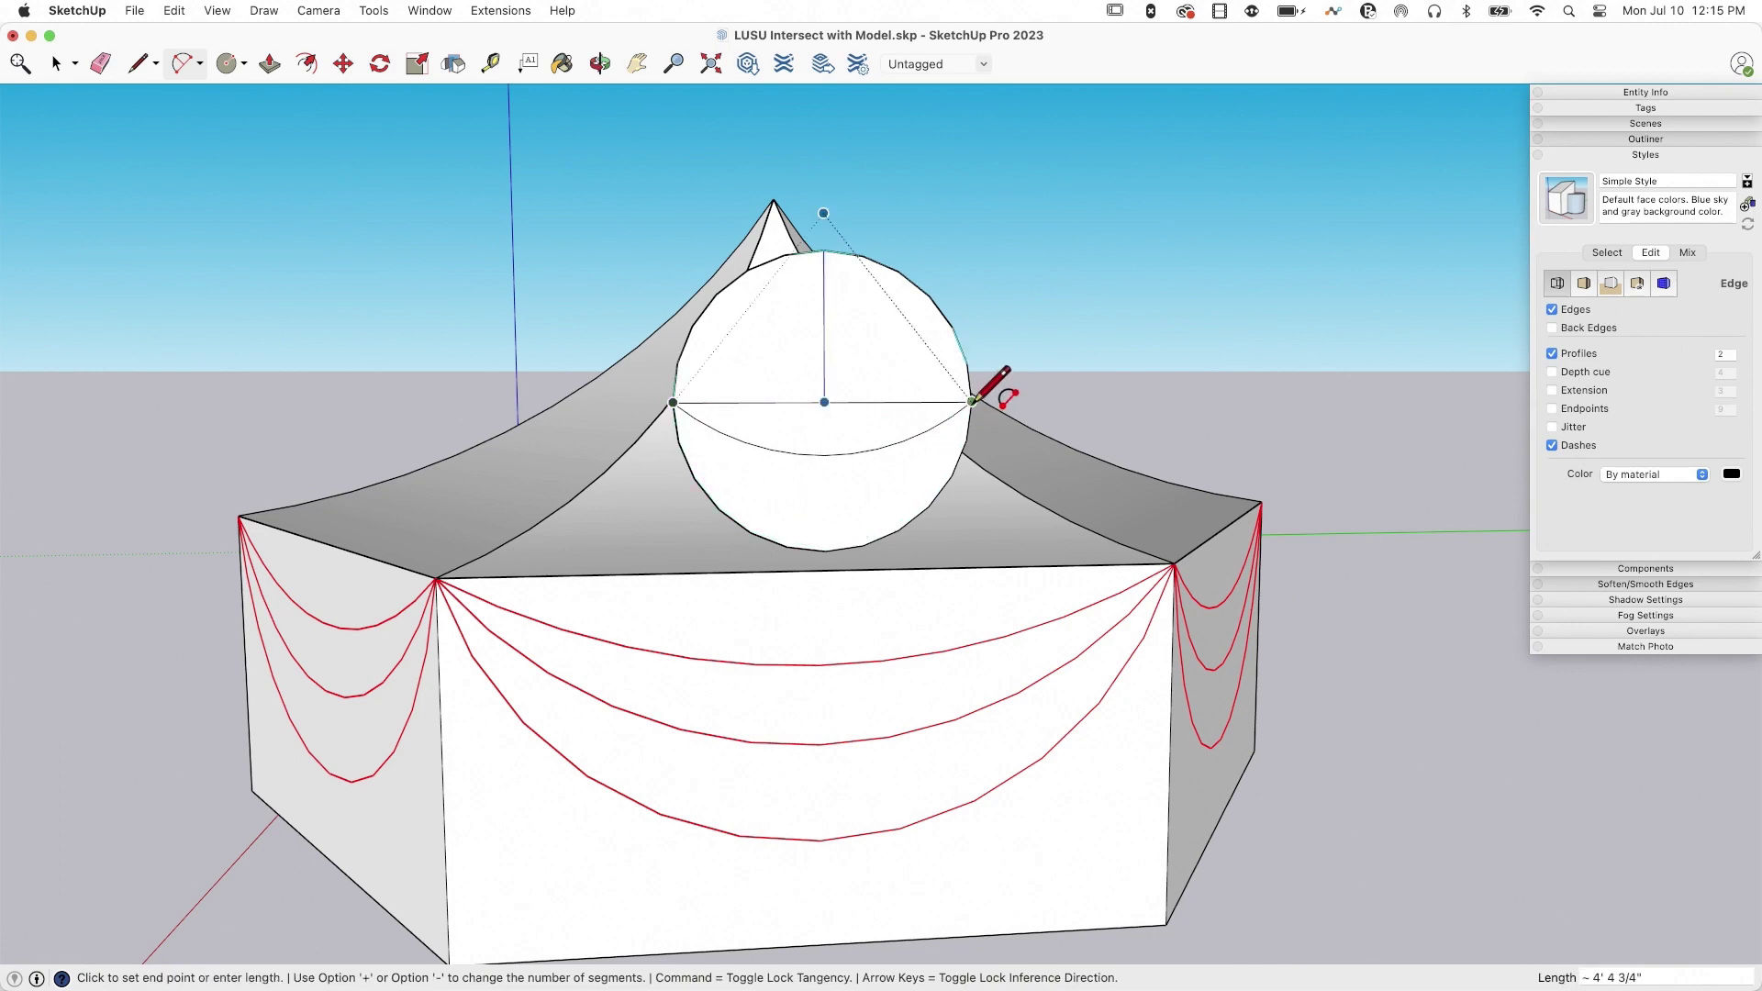
click(972, 401)
click(867, 504)
Push the crescent face between the two arcs into the cylinder's end
key(space)
middle_drag(1121, 472, 979, 456)
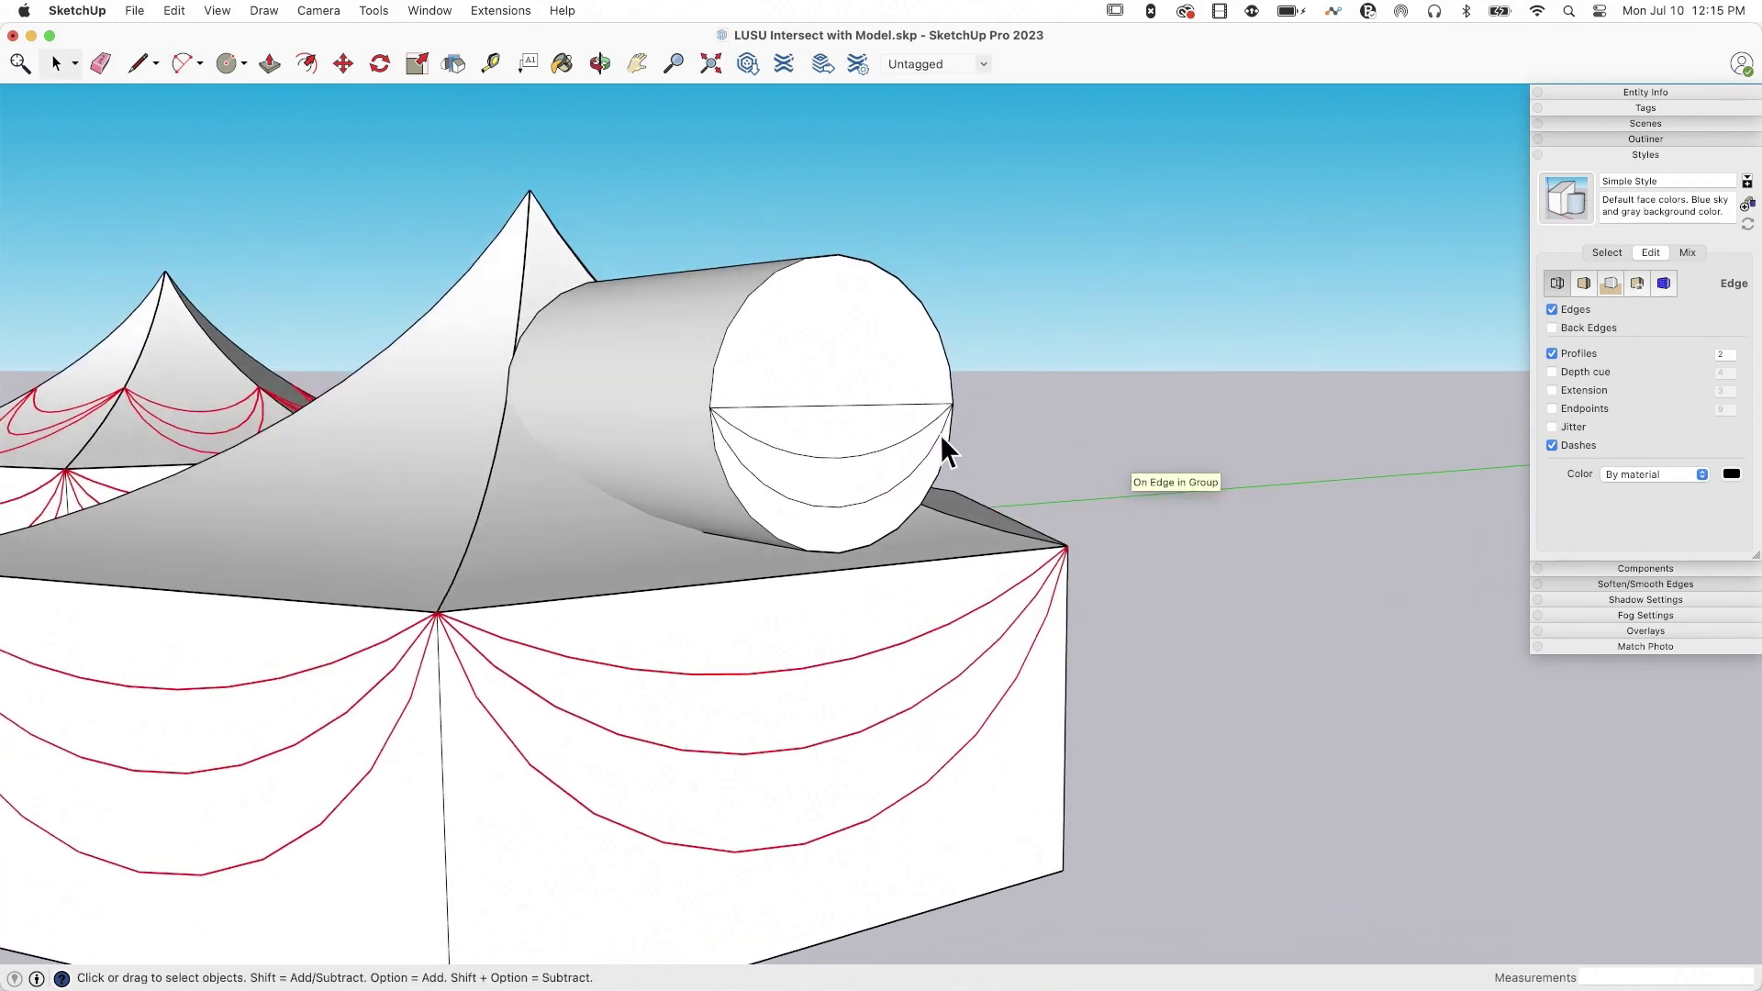
mouse_move(845, 397)
middle_down()
mouse_move(813, 400)
mouse_move(855, 445)
mouse_move(774, 390)
mouse_move(838, 314)
mouse_move(806, 424)
mouse_move(872, 477)
middle_up()
scroll(826, 431, up, 2)
key(p)
click(865, 503)
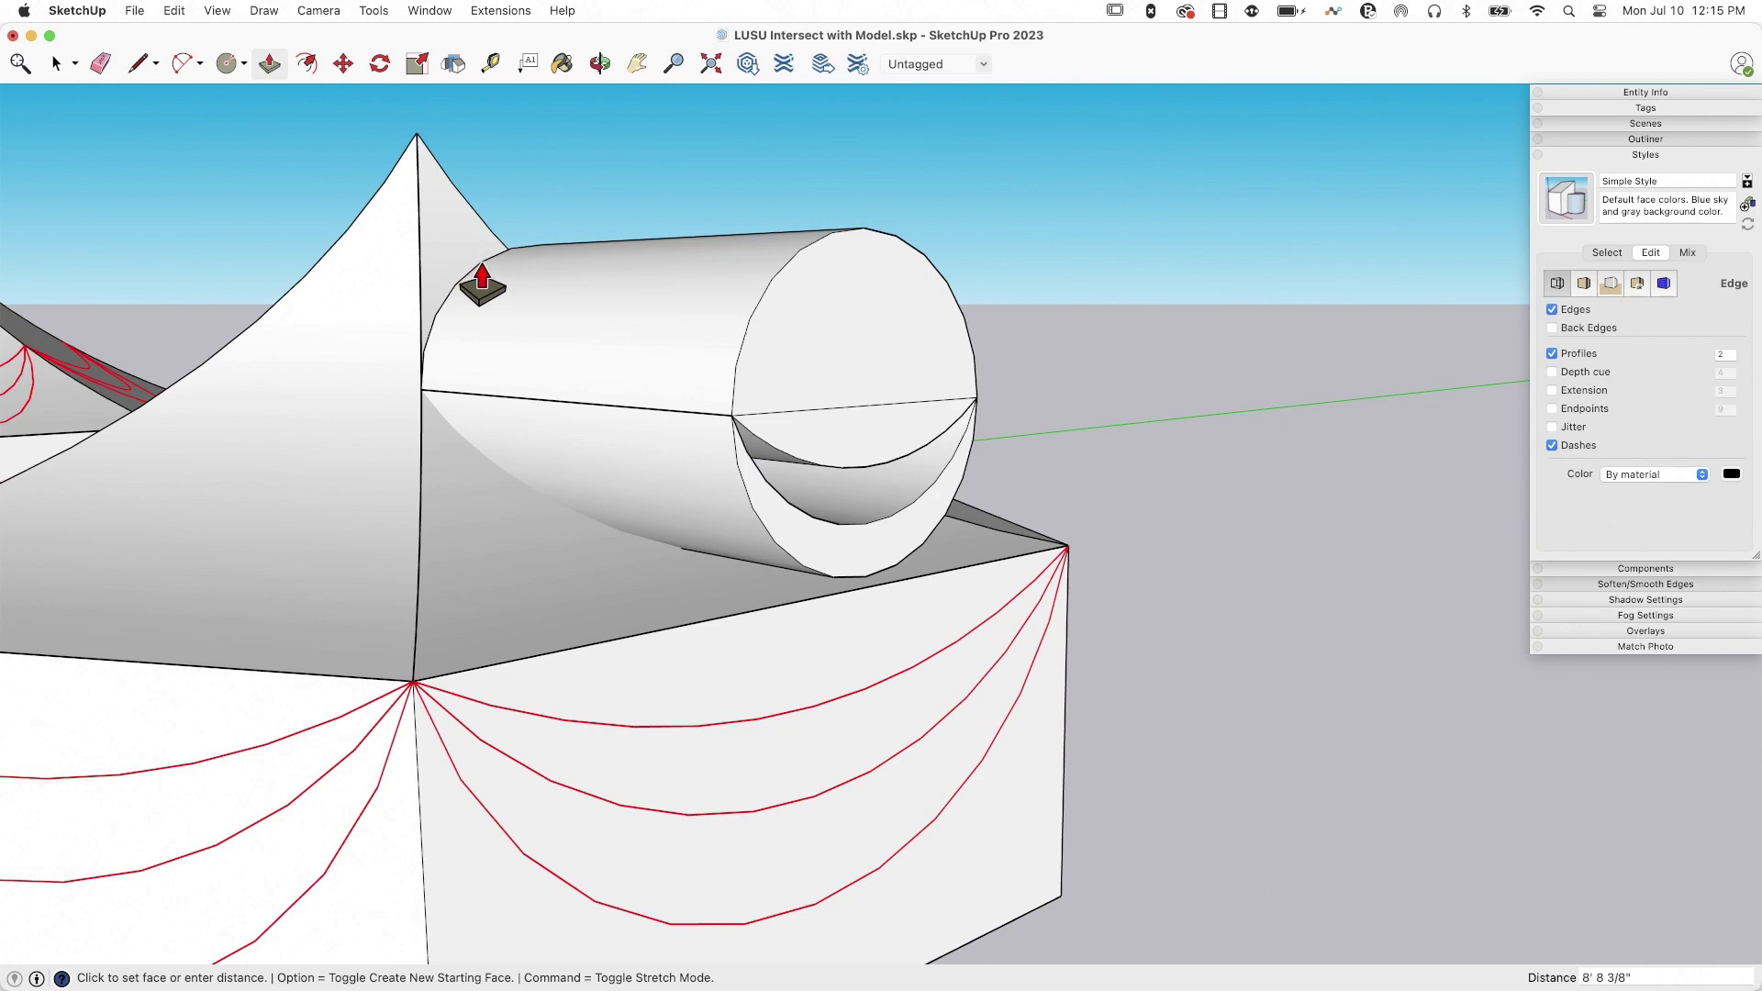
Orbit around the cylinder, selecting its curved face and the recess band to inspect
mouse_move(481, 275)
middle_down()
mouse_move(957, 551)
mouse_move(708, 564)
mouse_move(580, 529)
middle_up()
key(space)
scroll(917, 523, up, 5)
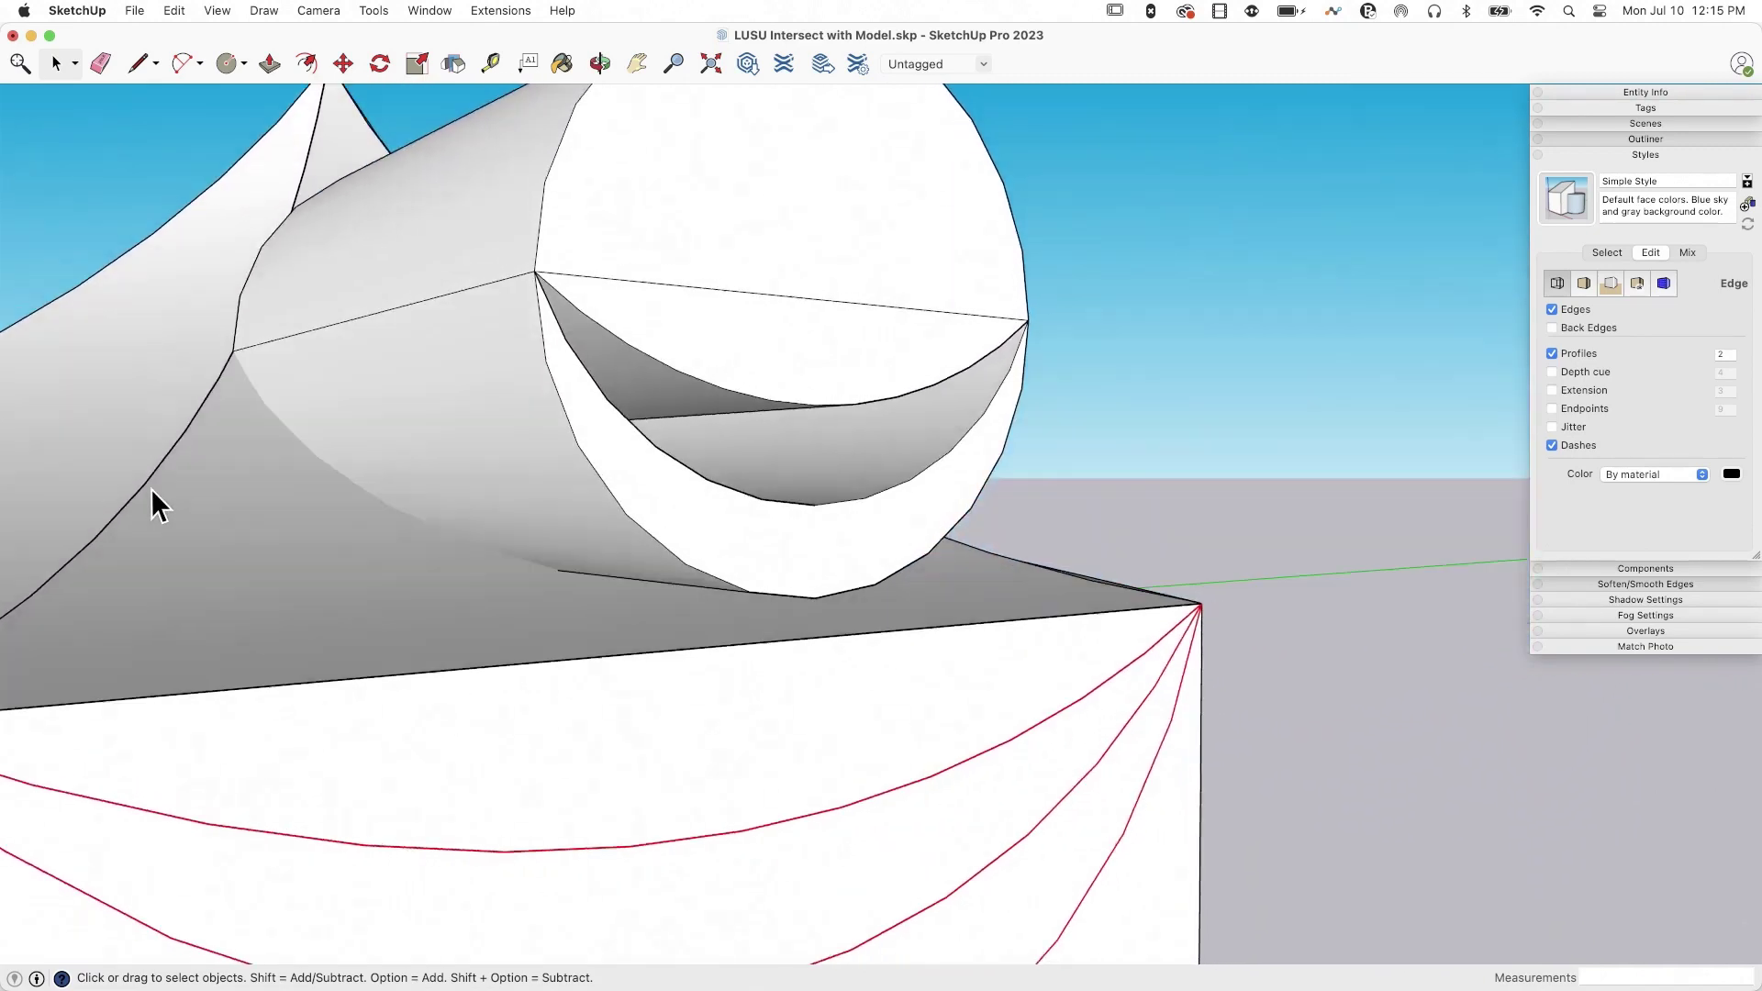
middle_drag(150, 489, 681, 476)
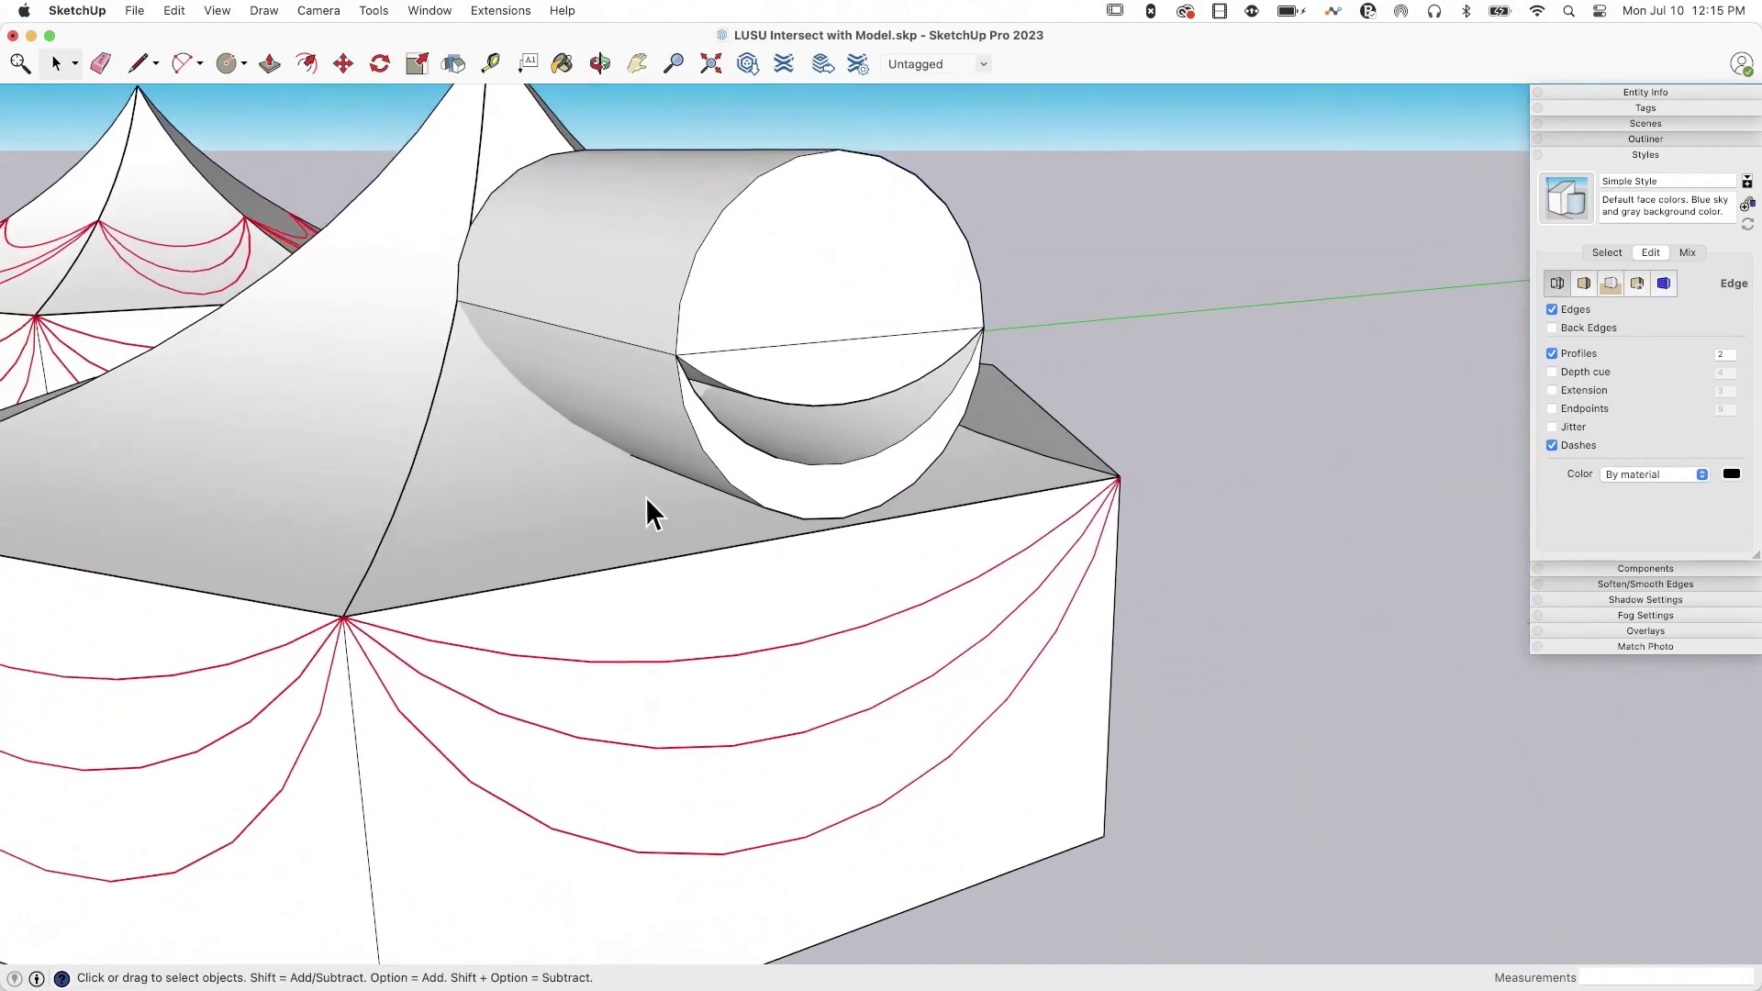
mouse_move(460, 470)
middle_down()
mouse_move(543, 497)
mouse_move(559, 415)
middle_up()
click(559, 415)
mouse_move(619, 471)
middle_down()
mouse_move(541, 463)
mouse_move(641, 396)
mouse_move(574, 345)
mouse_move(518, 399)
mouse_move(663, 464)
mouse_move(734, 419)
mouse_move(617, 404)
mouse_move(590, 433)
mouse_move(841, 380)
mouse_move(700, 504)
mouse_move(537, 409)
mouse_move(767, 452)
mouse_move(613, 472)
mouse_move(633, 542)
mouse_move(621, 535)
middle_up()
click(542, 463)
Select the large tent group and run Intersect Faces > With Model against the cylinder
click(625, 532)
double_click(619, 525)
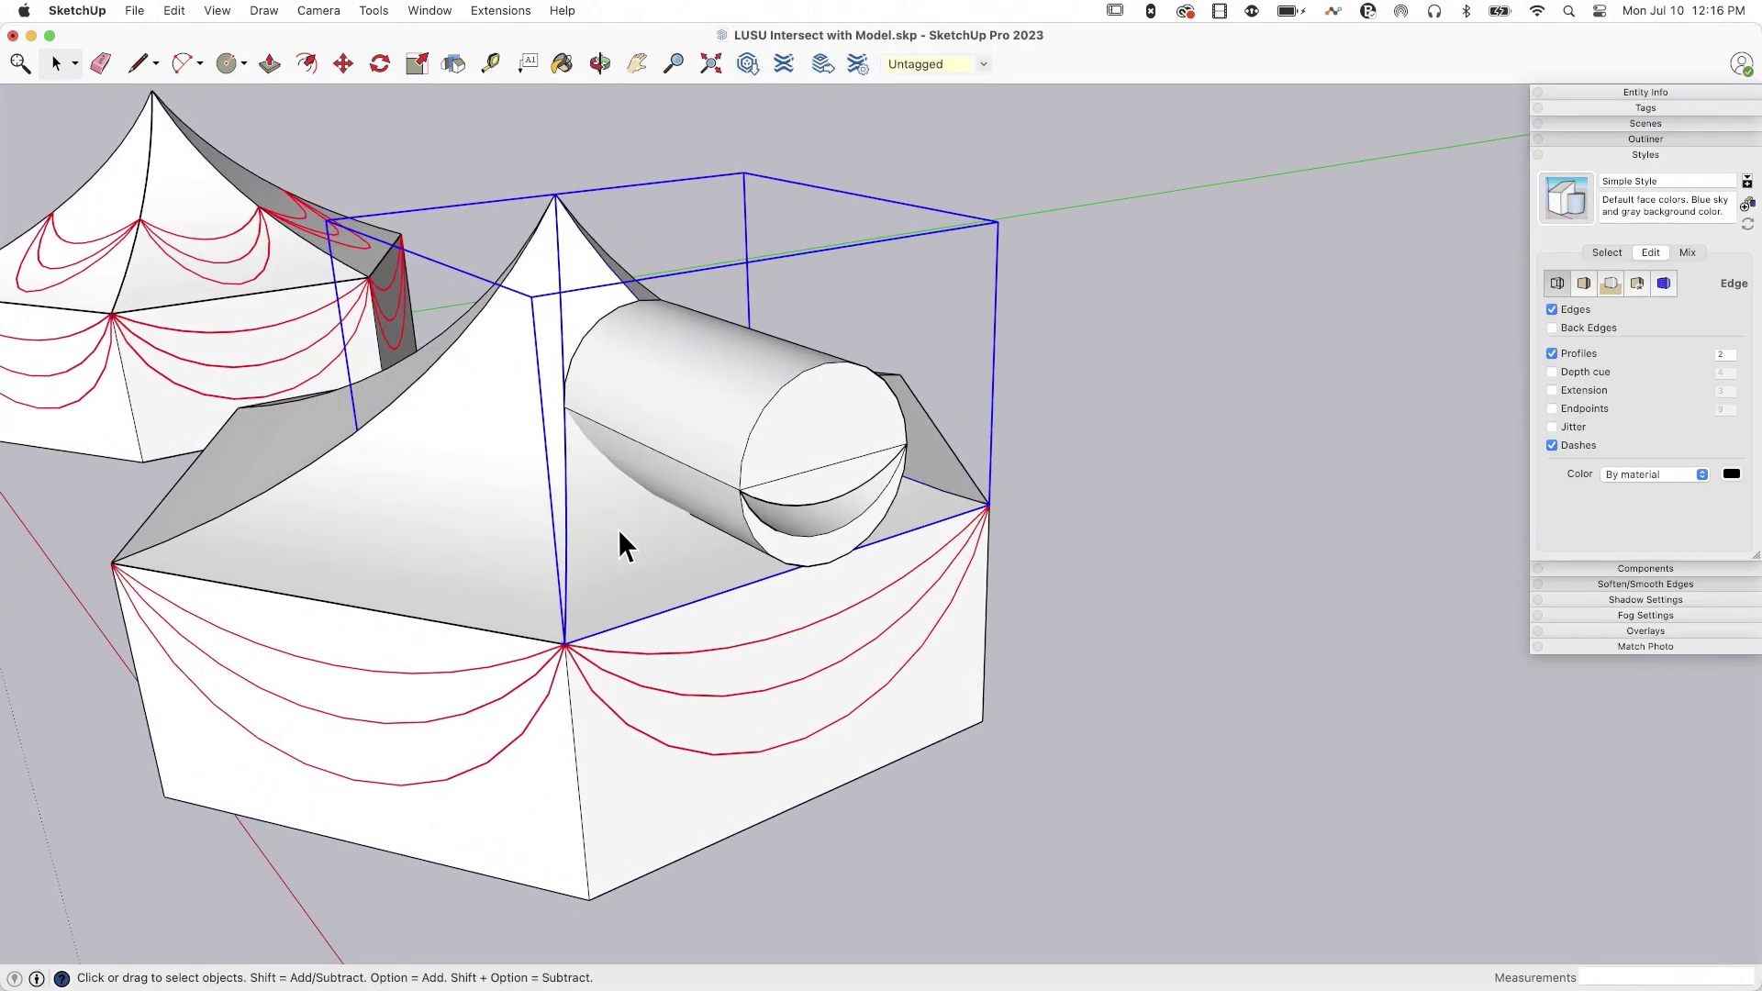
click(886, 622)
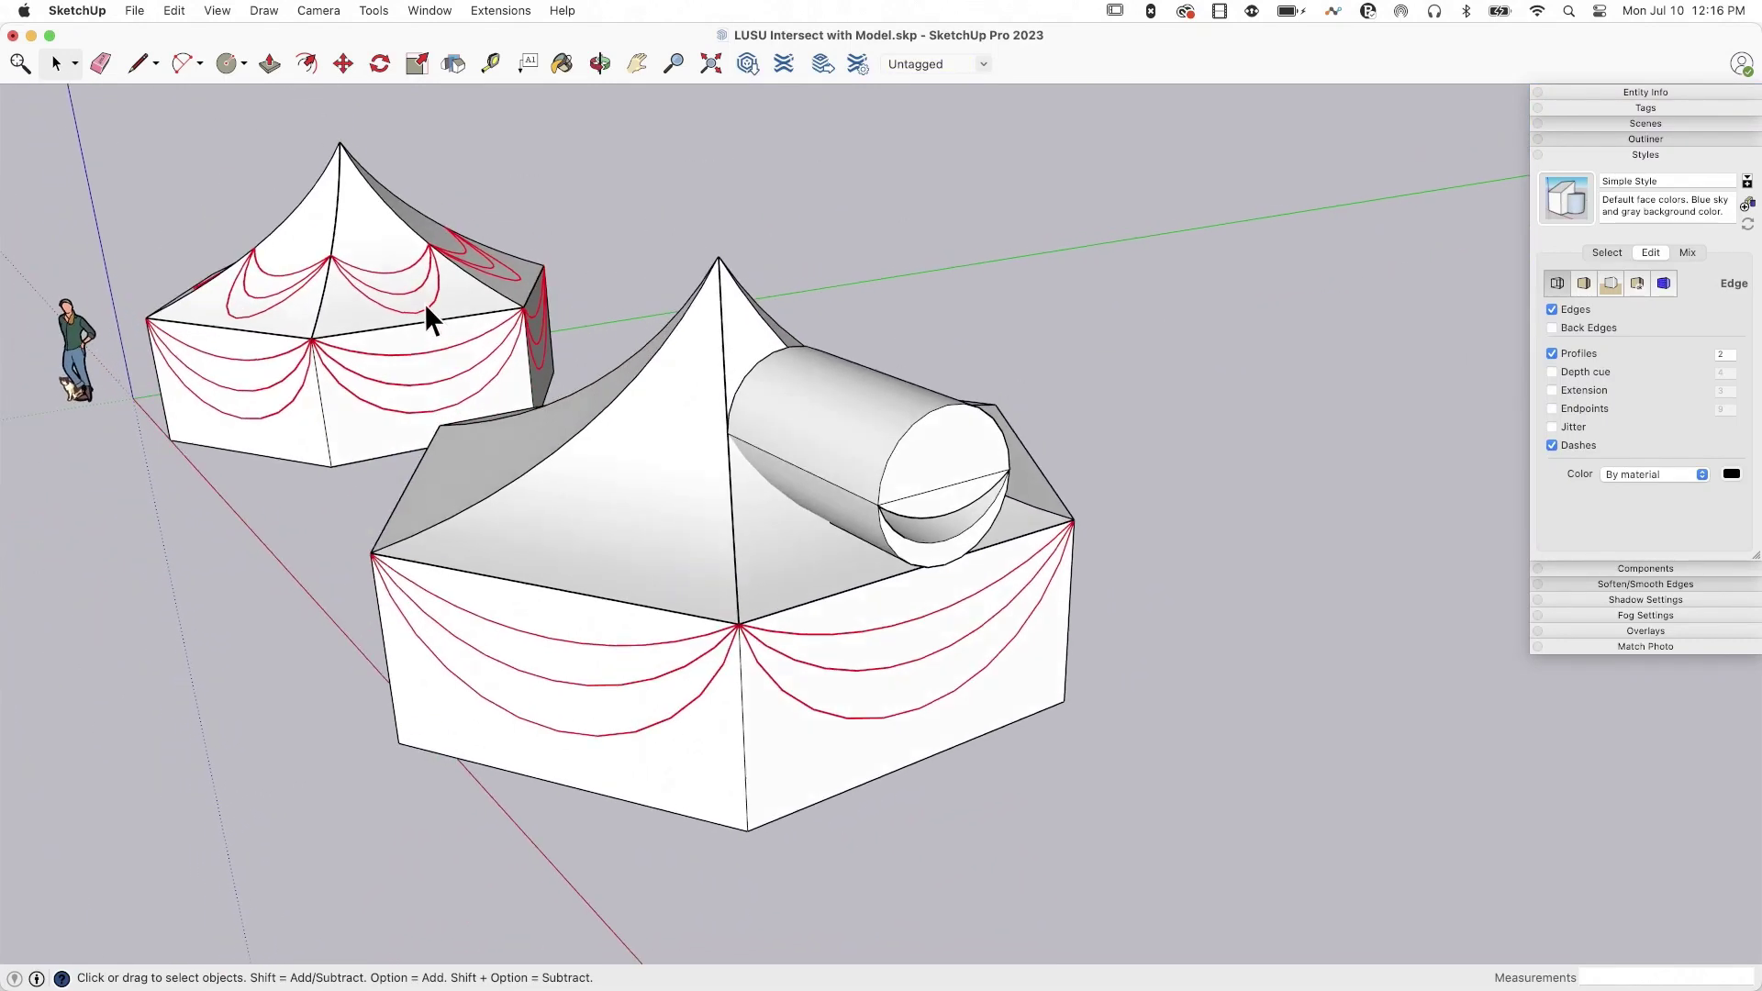
click(429, 305)
mouse_move(747, 552)
middle_down()
mouse_move(582, 509)
mouse_move(582, 527)
mouse_move(717, 508)
middle_up()
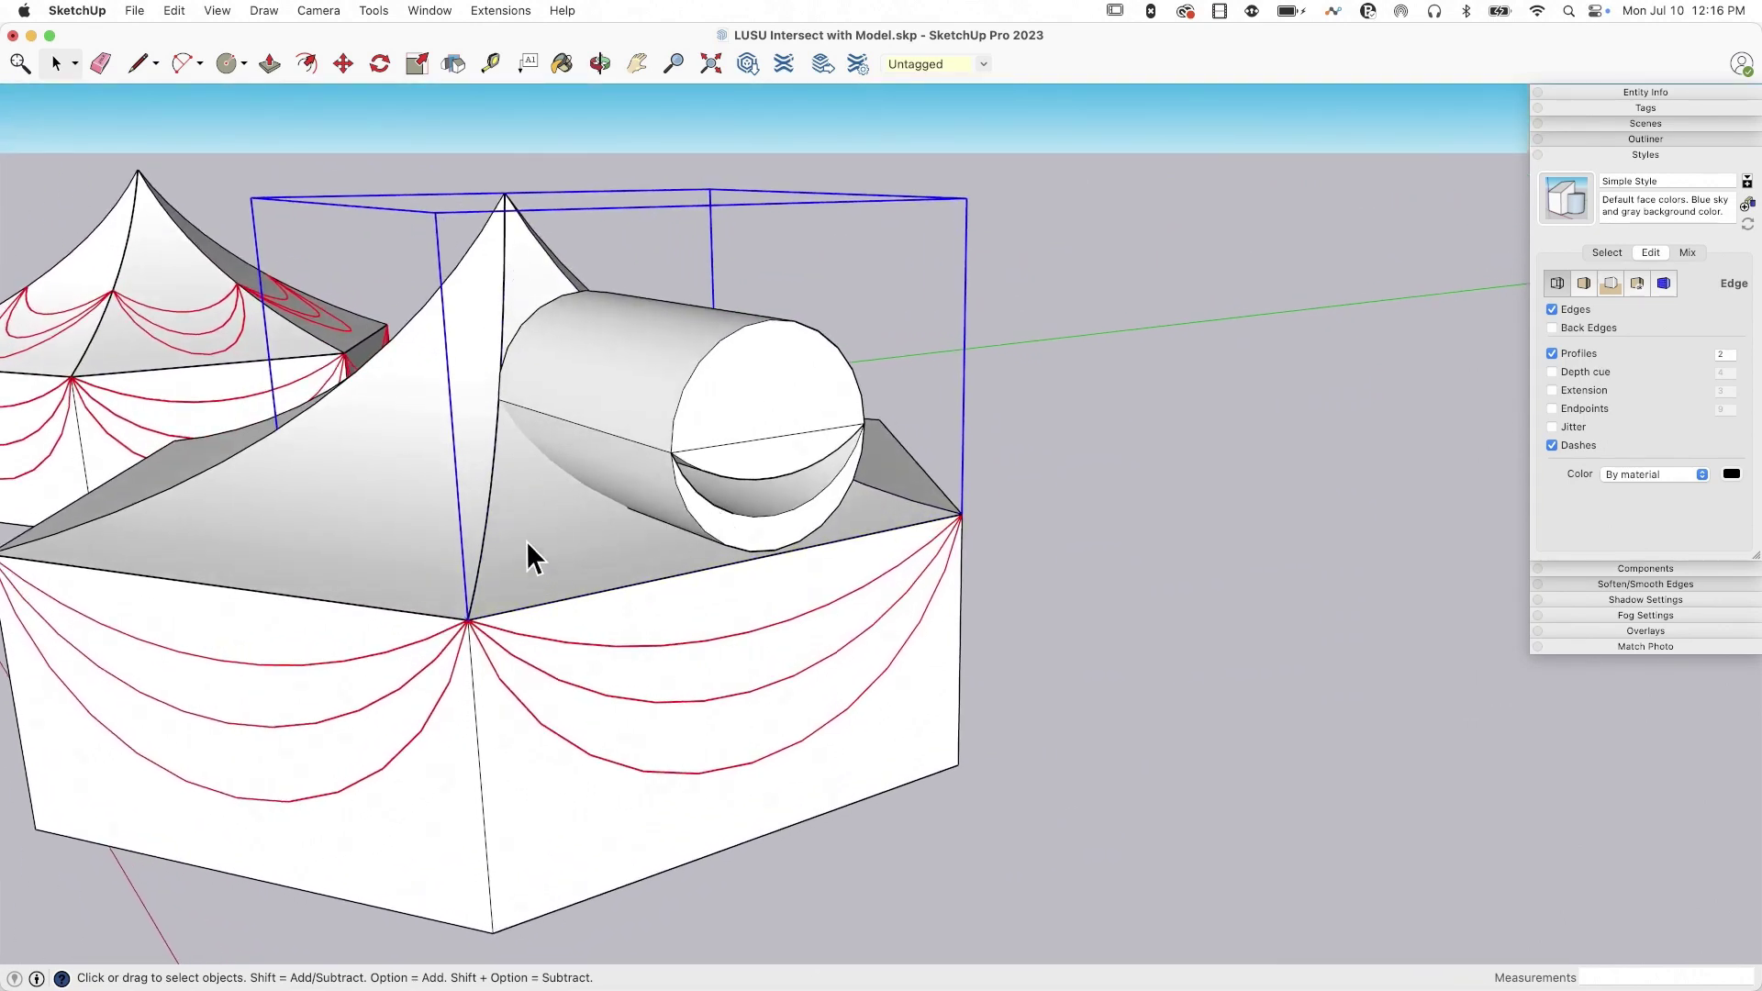
mouse_move(549, 534)
middle_down()
mouse_move(592, 574)
mouse_move(570, 562)
middle_up()
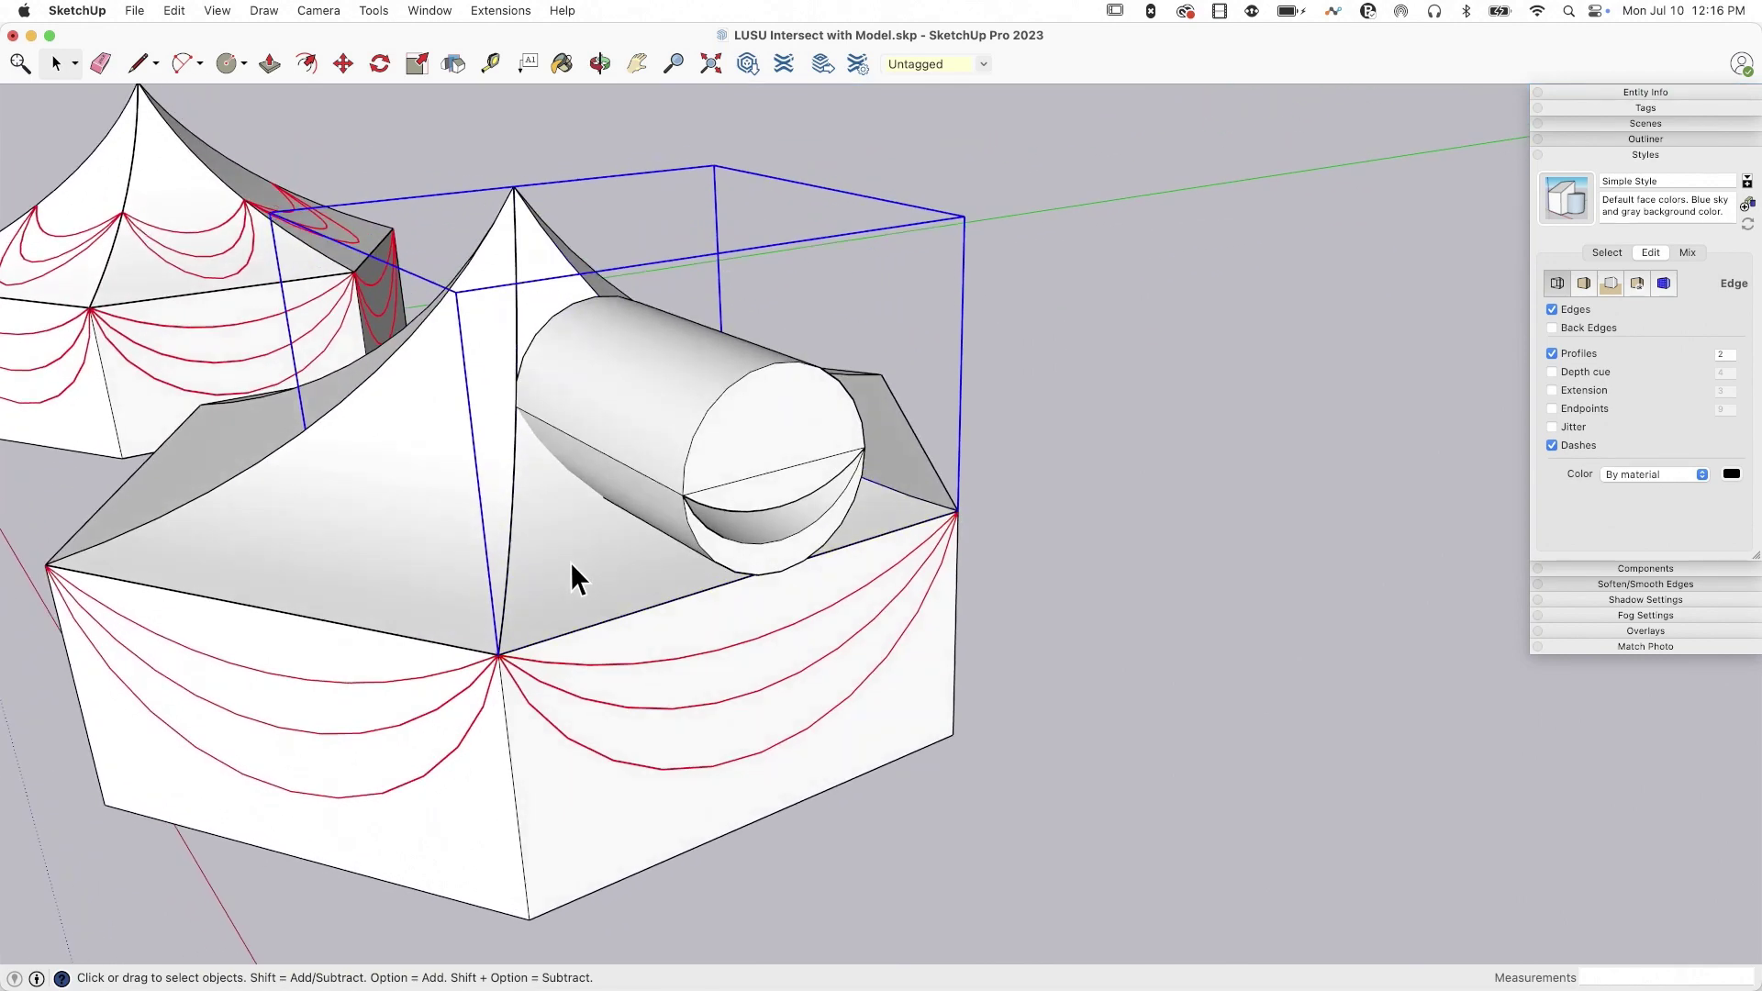
right_click(570, 562)
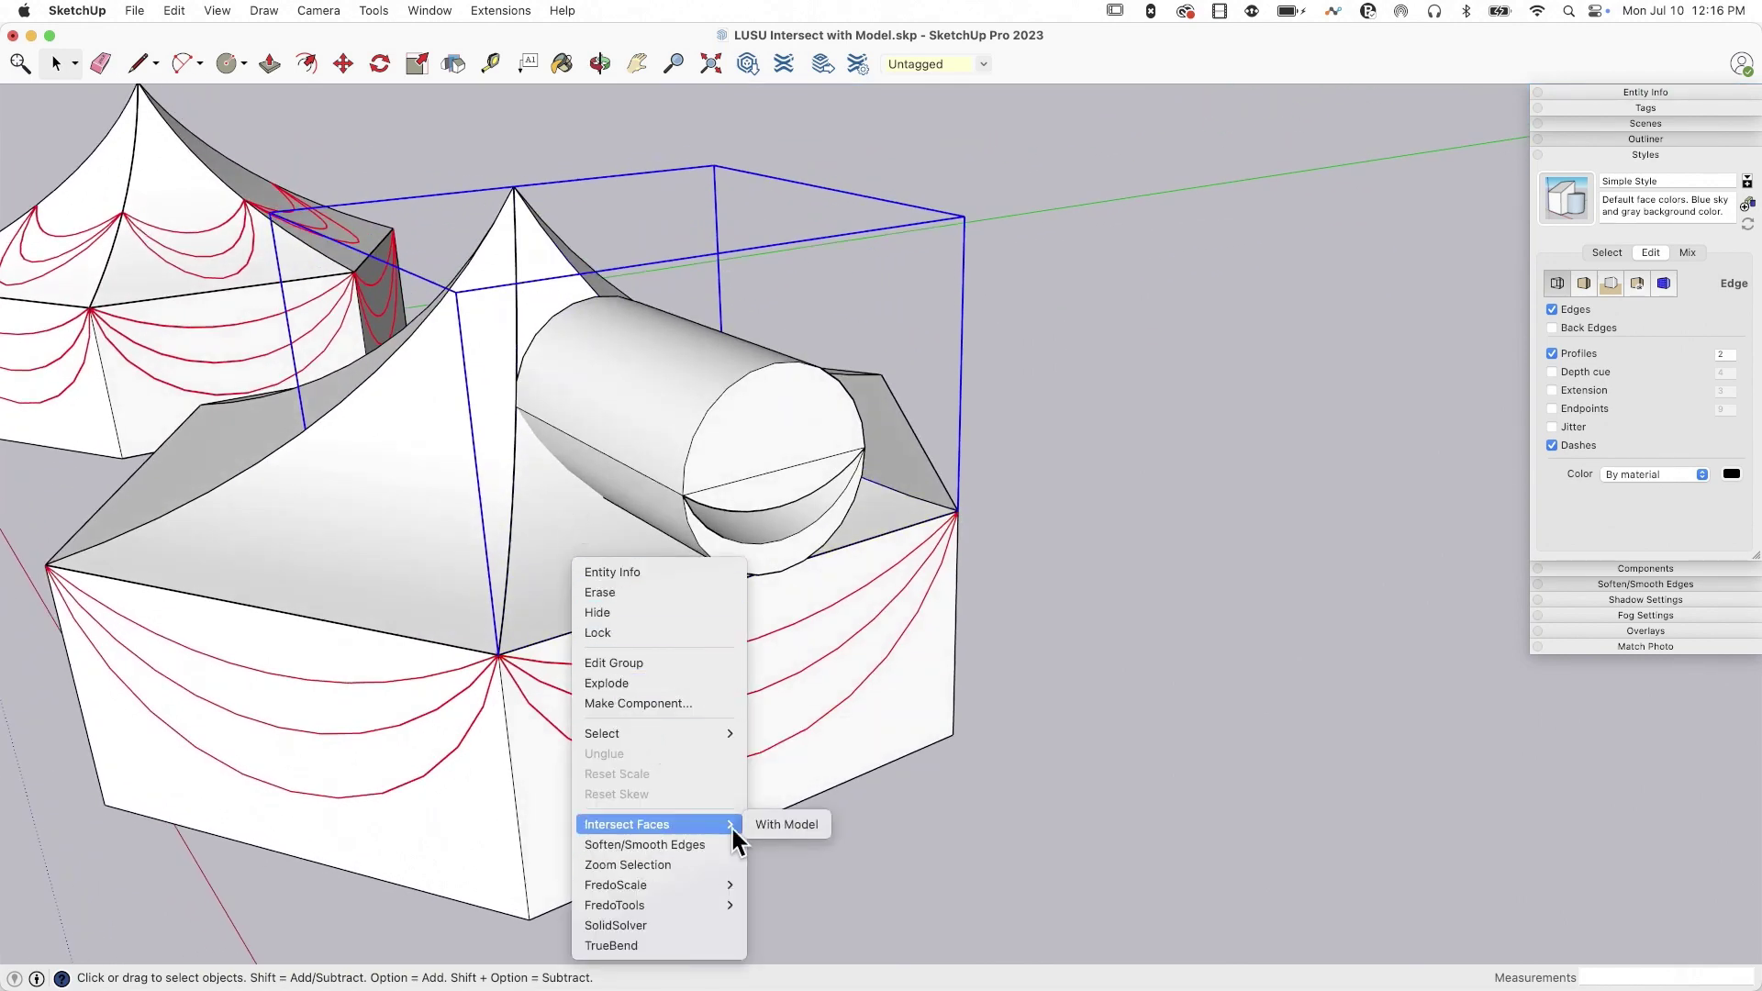
click(769, 822)
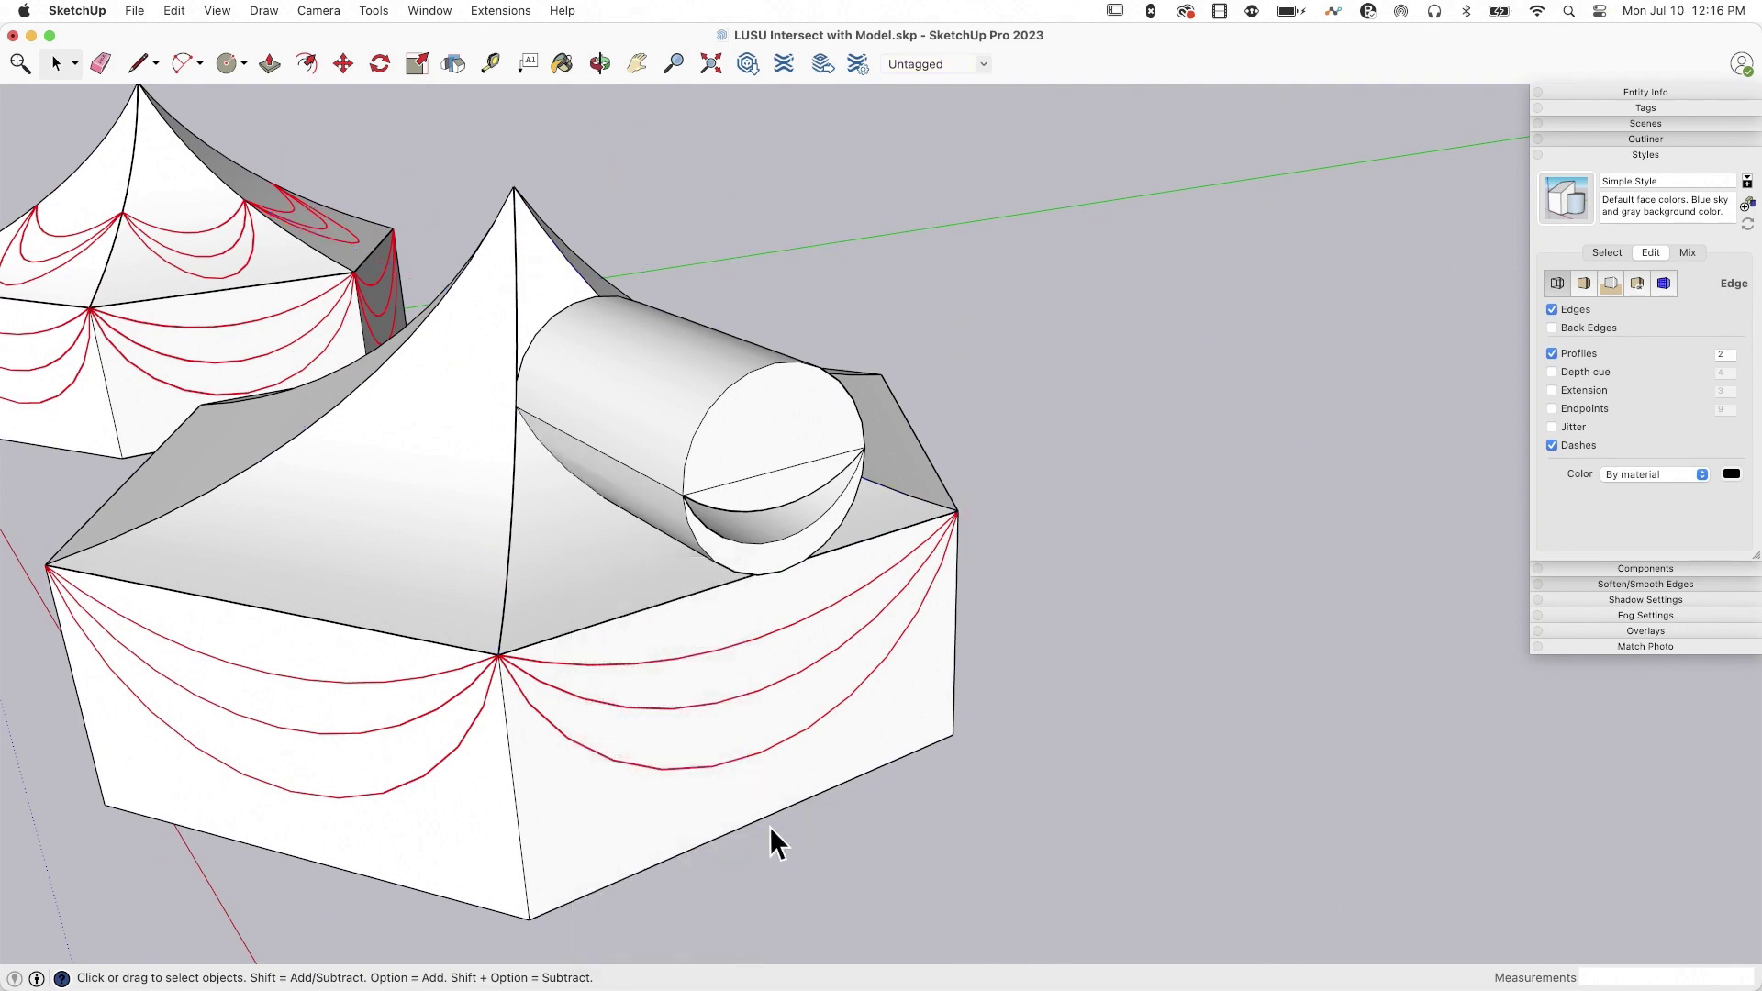
Delete the cylinder and erase the leftover semicircle arc and its base line
mouse_move(819, 565)
middle_down()
mouse_move(872, 515)
mouse_move(922, 390)
mouse_move(991, 318)
mouse_move(921, 411)
middle_up()
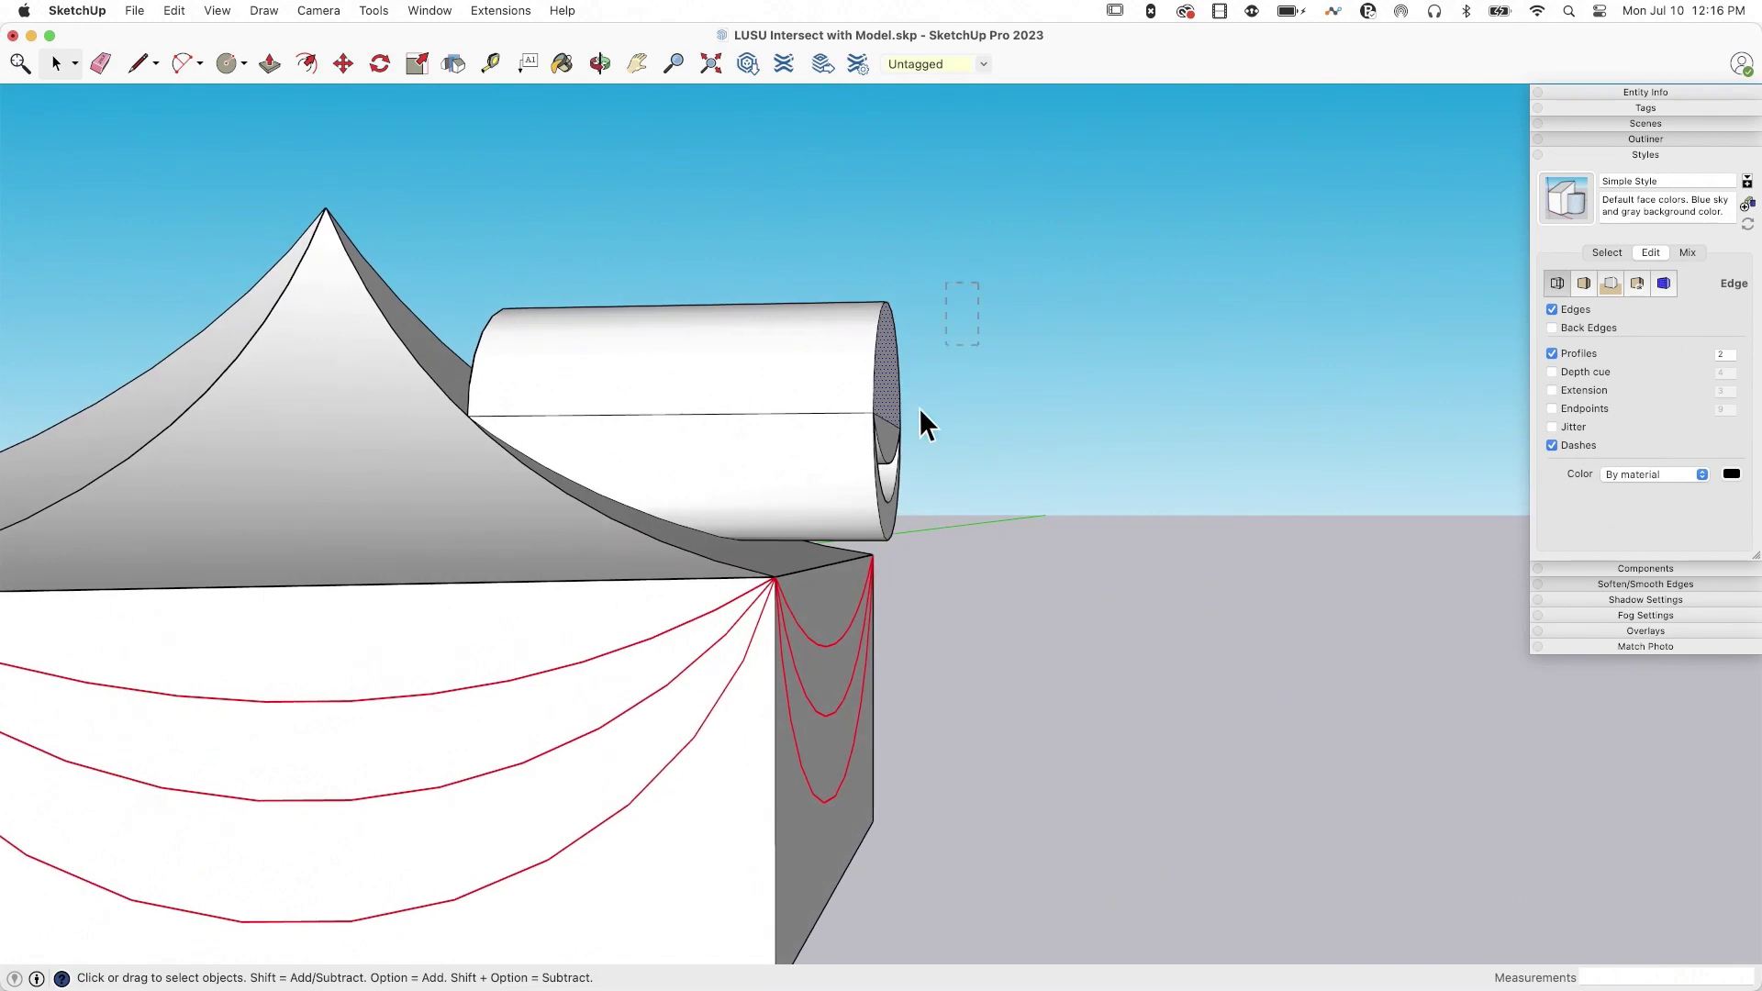
click(848, 543)
key(Delete)
middle_drag(850, 542, 670, 266)
key(e)
click(659, 267)
click(716, 377)
key(space)
Check the canopy group, then select the new curved swag edges on the roof
mouse_move(720, 381)
middle_down()
mouse_move(803, 446)
mouse_move(756, 395)
mouse_move(698, 404)
mouse_move(712, 393)
mouse_move(620, 356)
mouse_move(763, 476)
mouse_move(610, 393)
mouse_move(689, 445)
mouse_move(653, 538)
middle_up()
scroll(621, 355, up, 3)
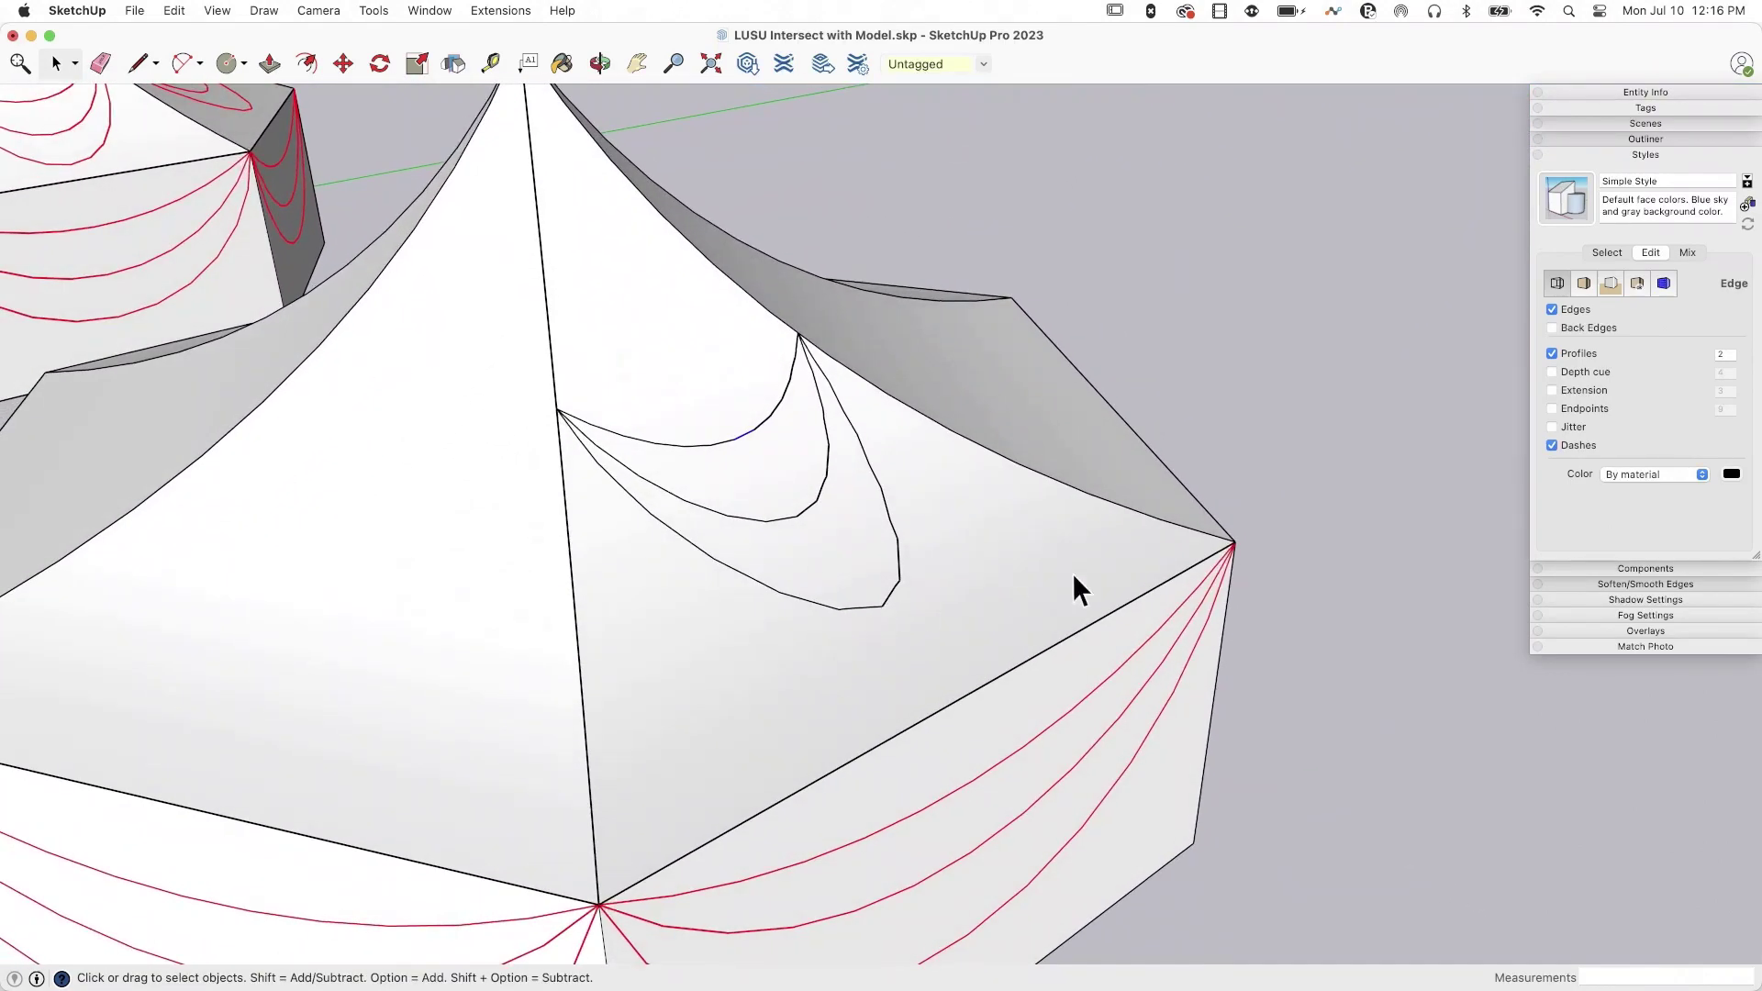
click(1048, 558)
double_click(1048, 558)
middle_drag(806, 376, 773, 347)
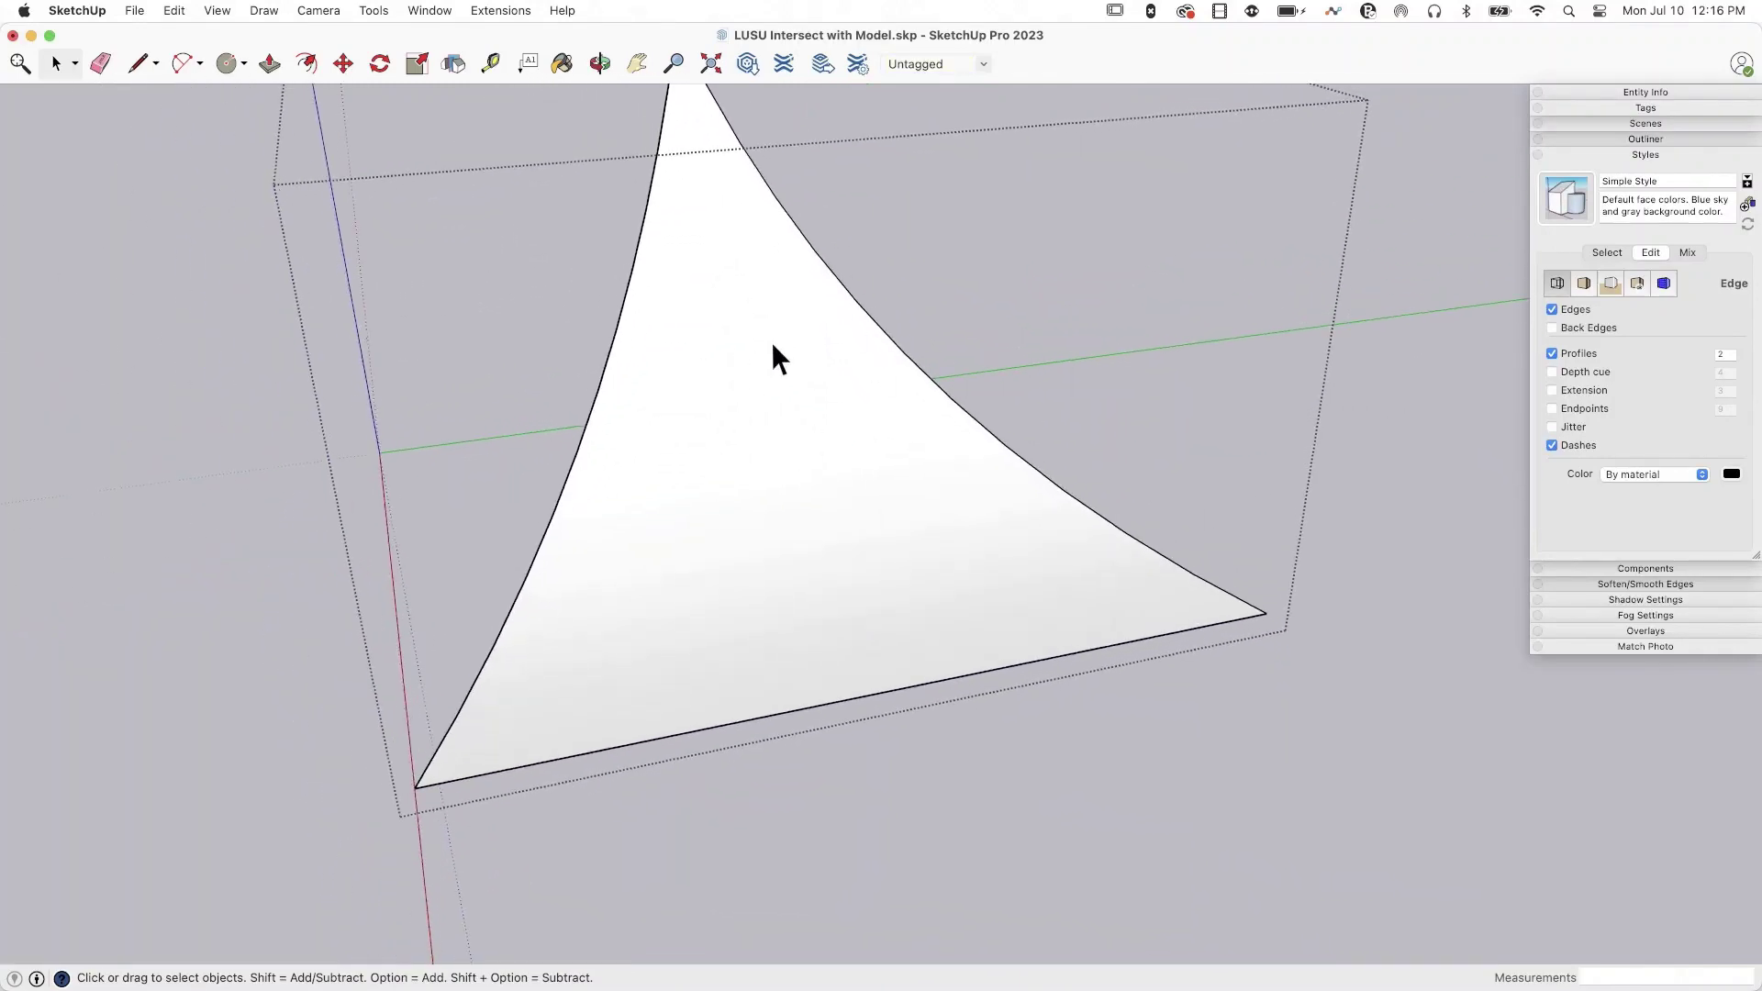
click(1330, 724)
middle_drag(1330, 724, 503, 330)
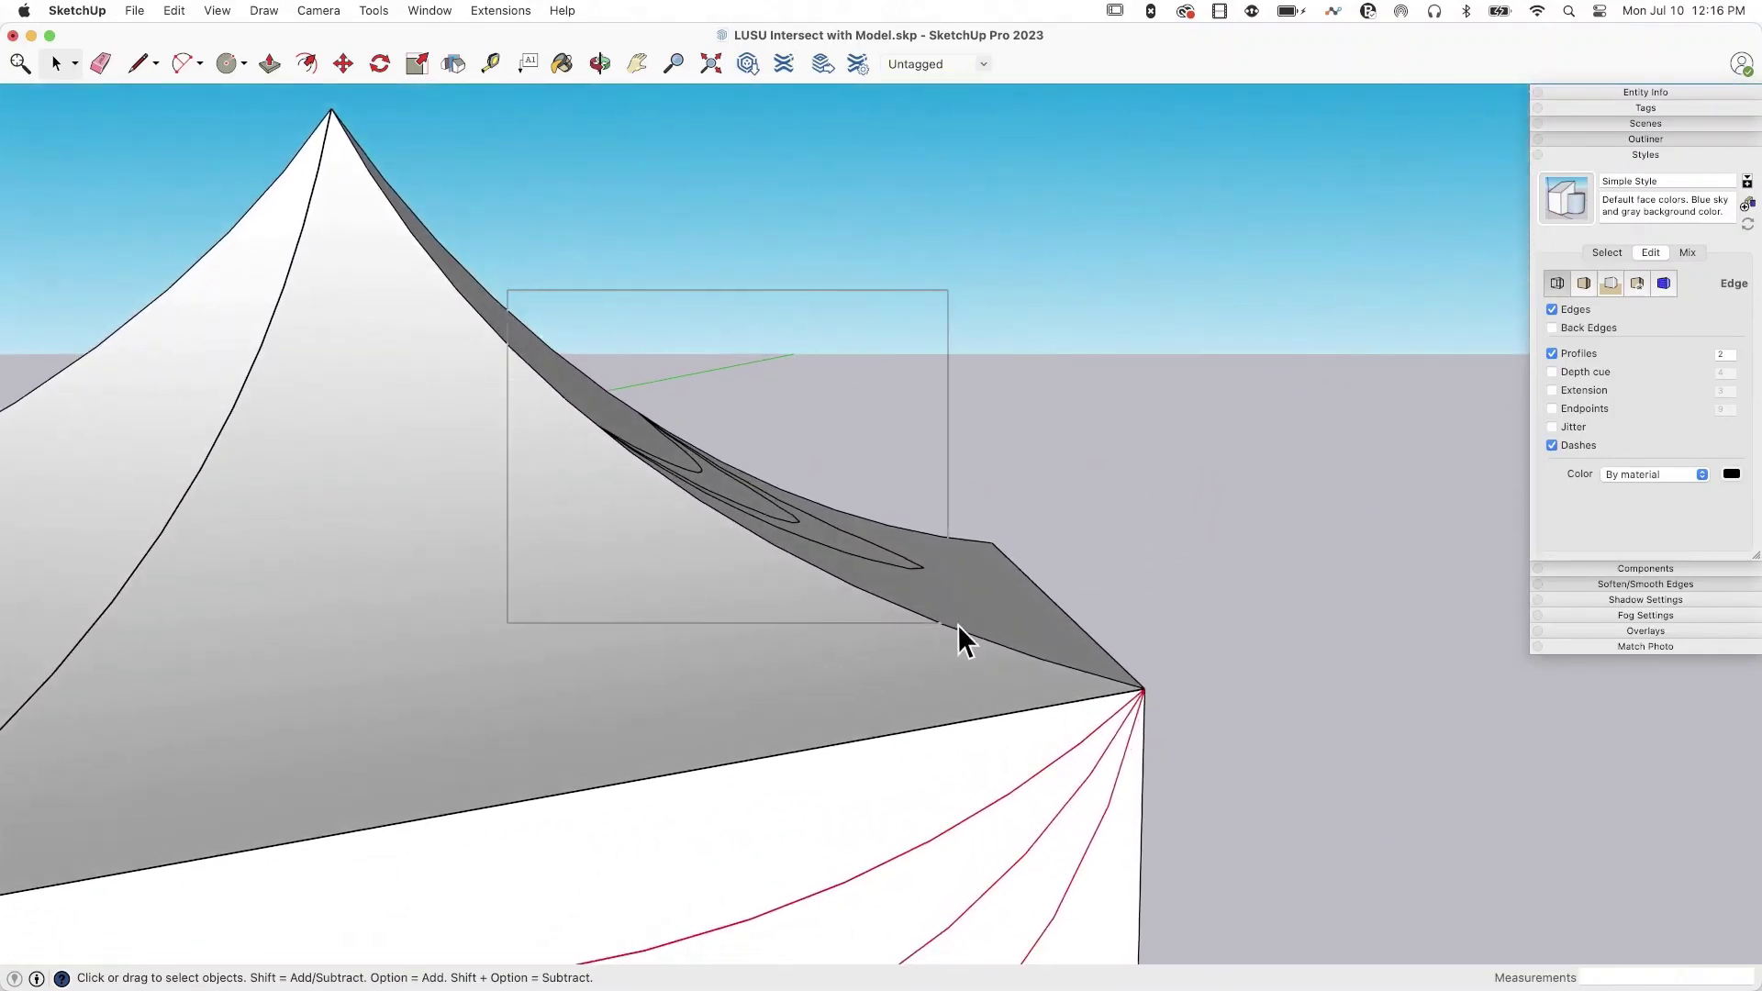
drag(958, 624, 957, 608)
mouse_move(957, 608)
middle_down()
mouse_move(936, 617)
mouse_move(747, 554)
mouse_move(764, 555)
middle_up()
Paint the roof swag curves Maraschino red, undoing stray face fills, then clear the selection
key(b)
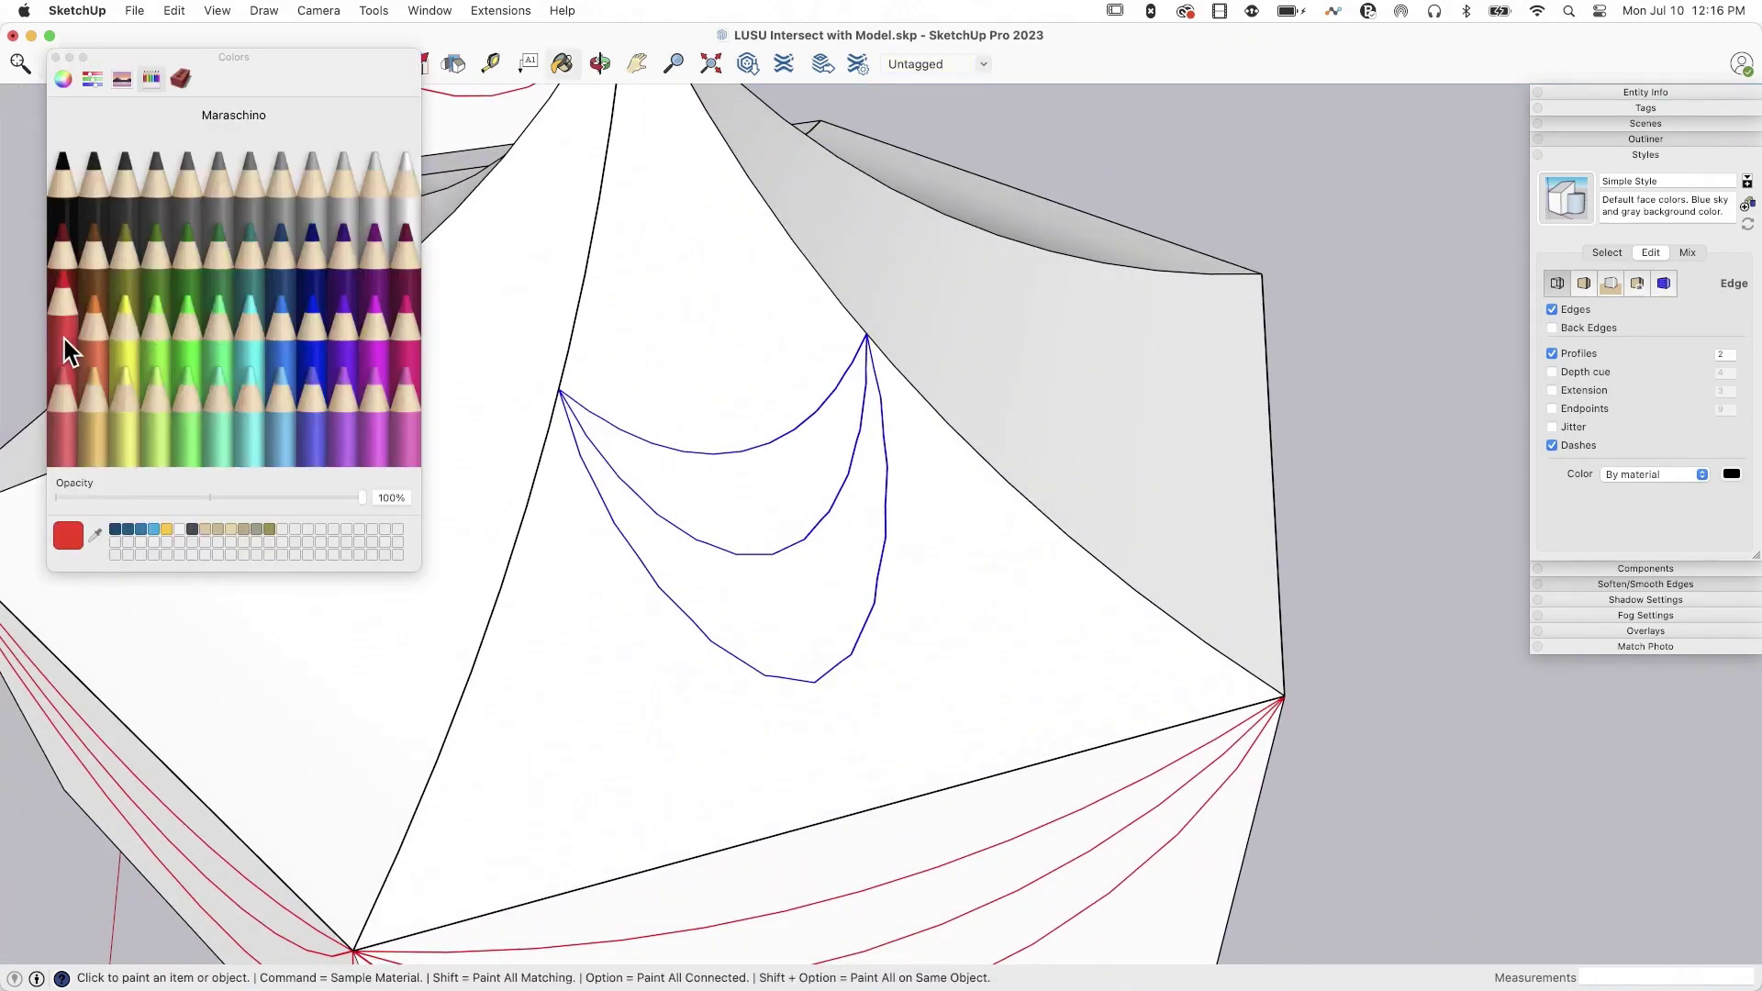
key(space)
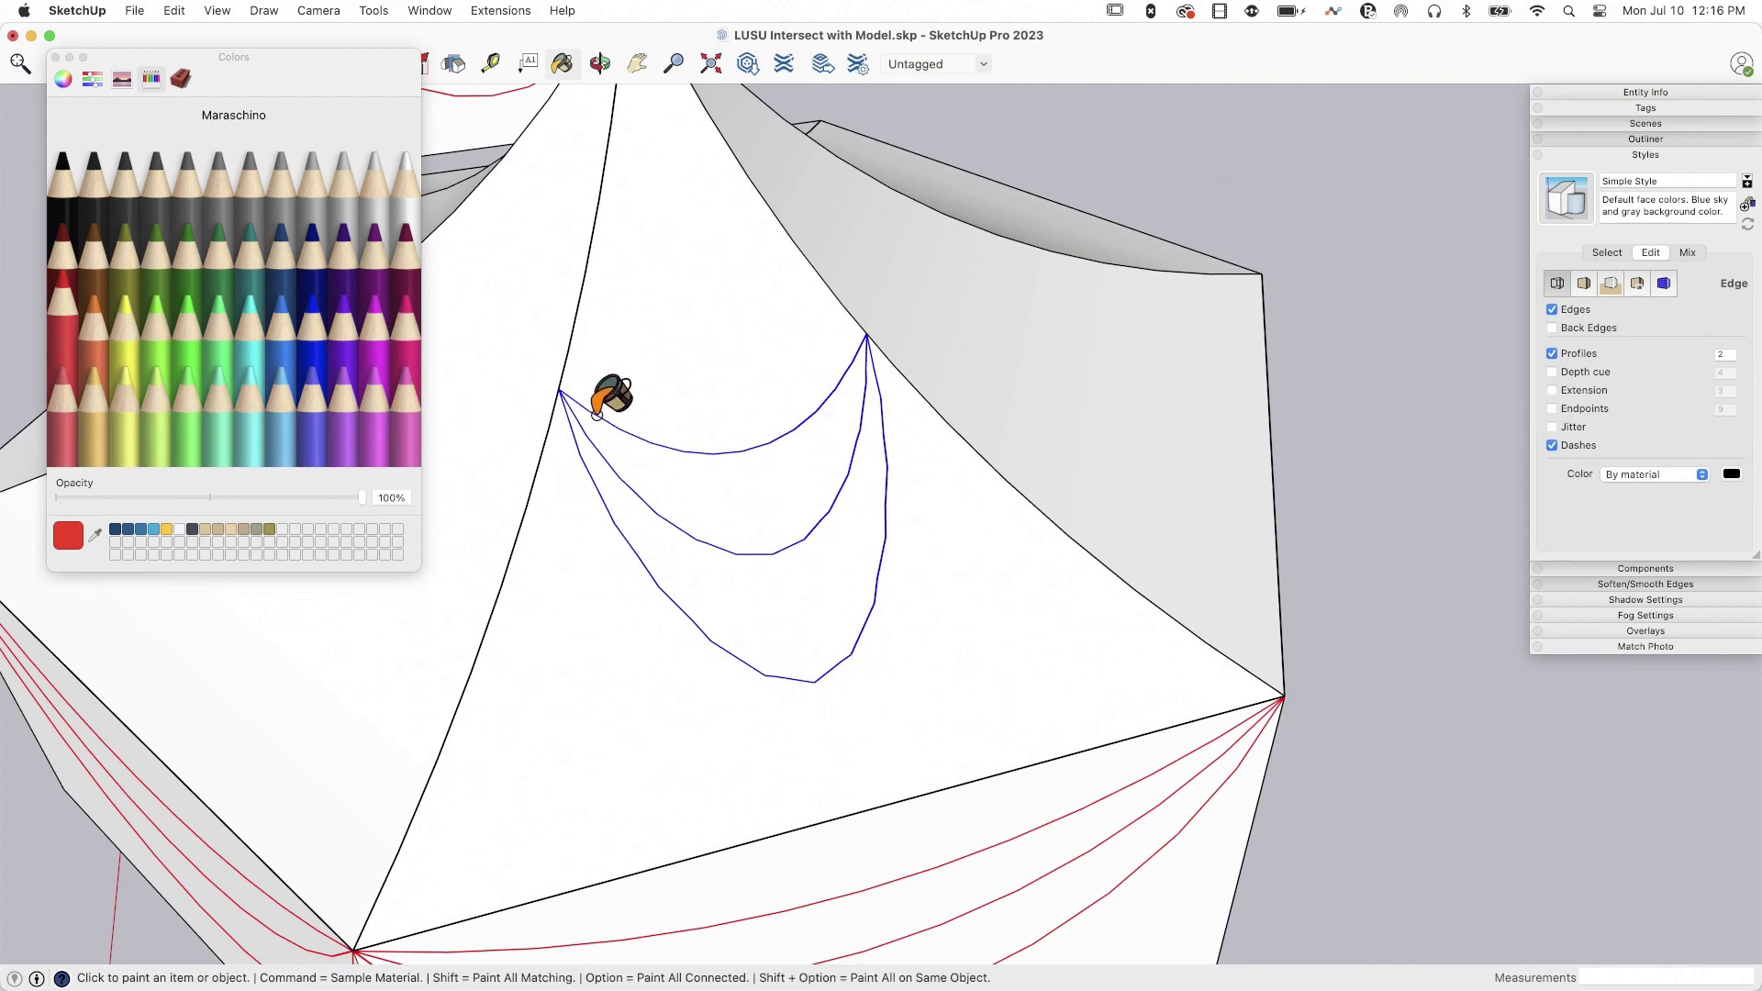
click(596, 415)
key(super+z)
click(597, 415)
key(super+z)
key(space)
click(1357, 657)
scroll(762, 539, down, 5)
scroll(949, 769, down, 1)
Close the colour picker and make a group of the red roof swag curves
click(55, 57)
middle_drag(514, 349, 668, 453)
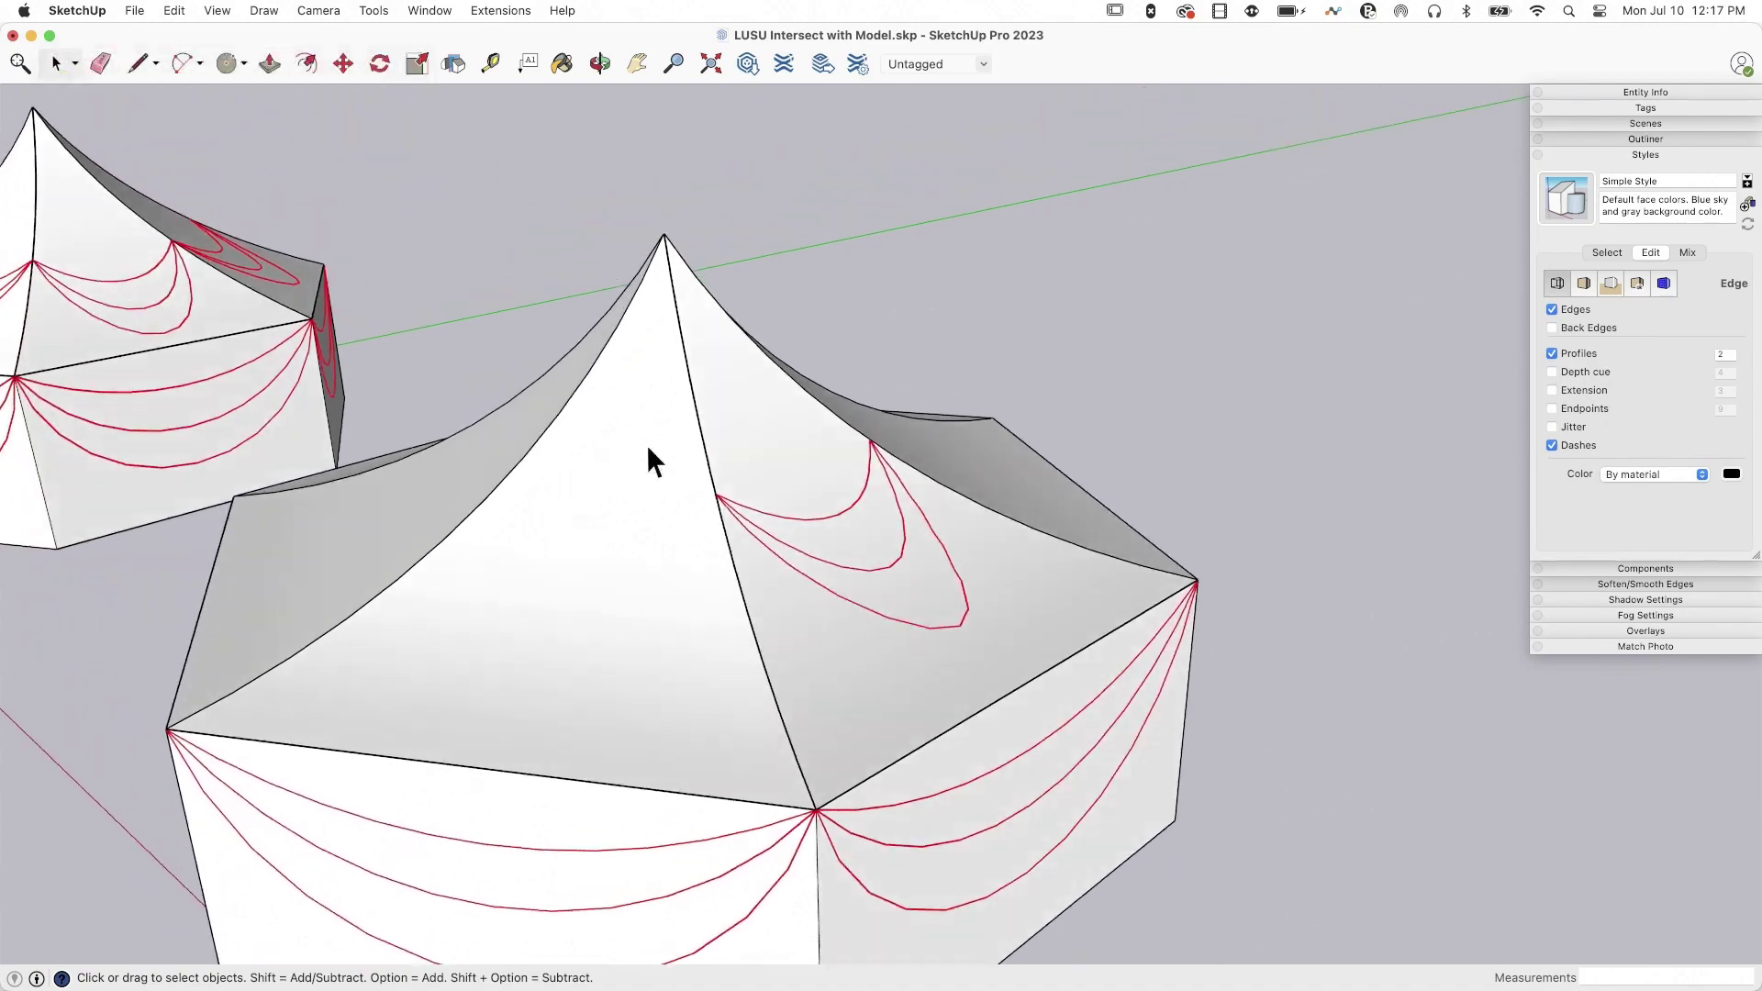
drag(661, 389, 984, 635)
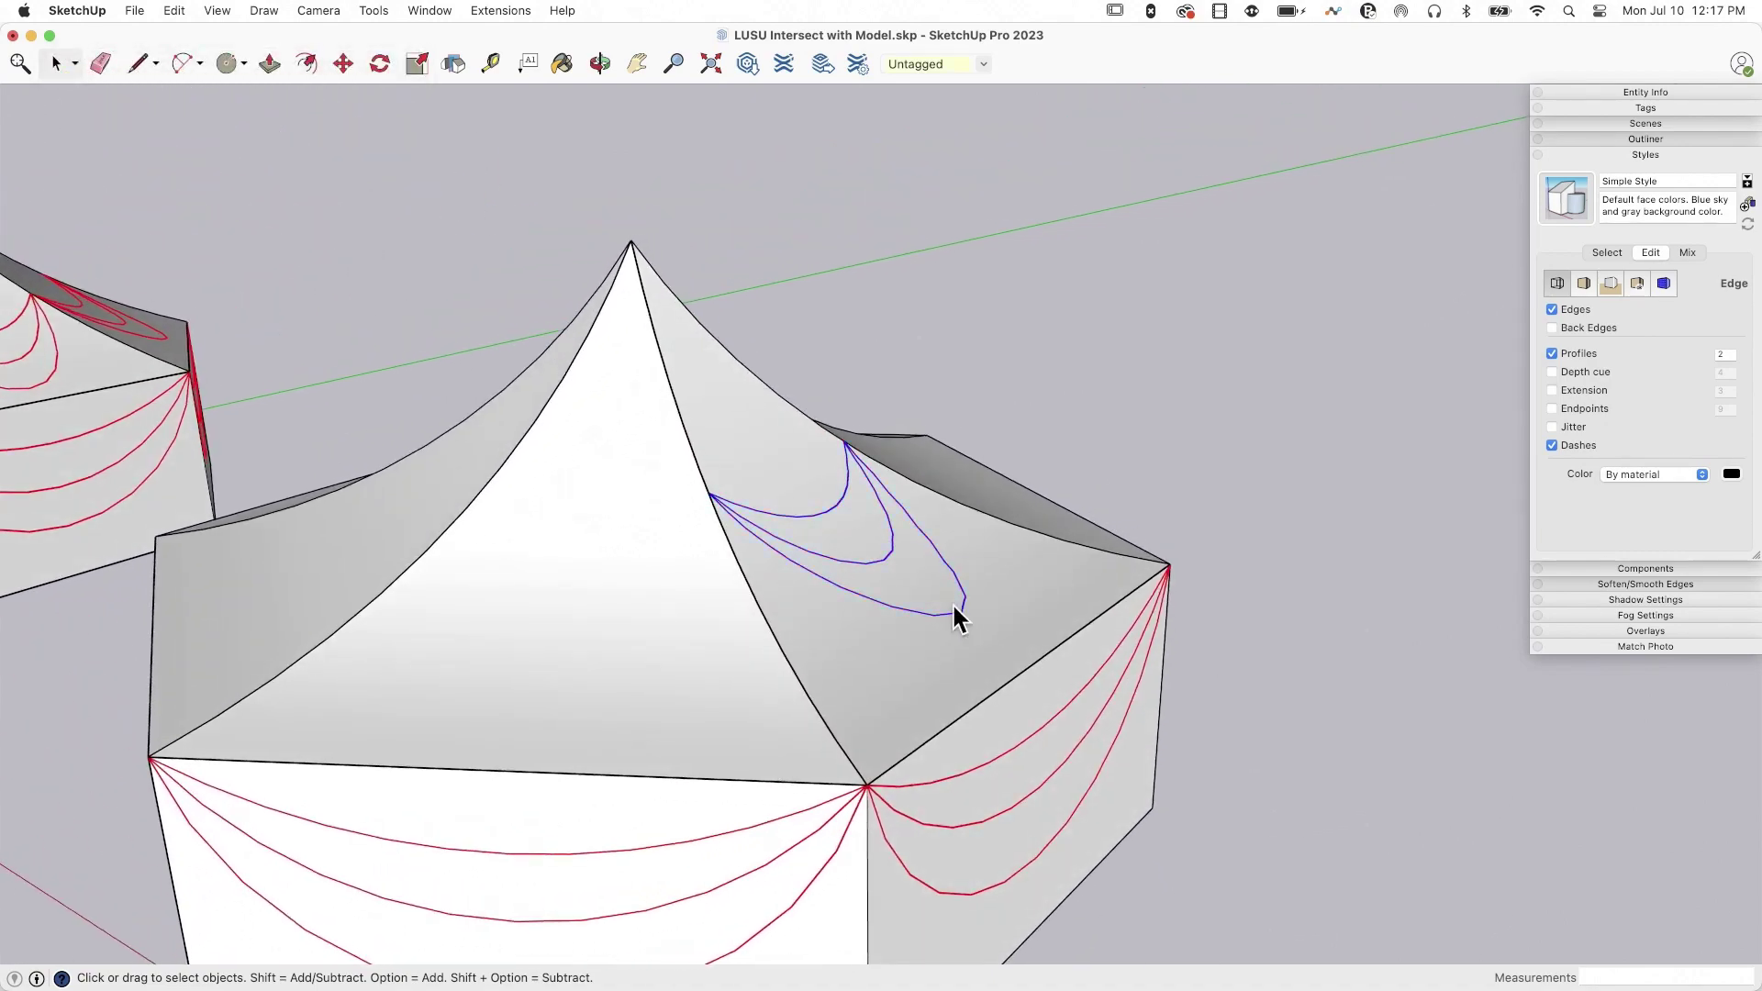
right_click(954, 612)
click(1021, 727)
Rotate-copy the swag group about the apex onto the next panel, repeating around all panels
mouse_move(967, 668)
middle_down()
mouse_move(798, 530)
mouse_move(982, 346)
mouse_move(968, 342)
middle_up()
key(q)
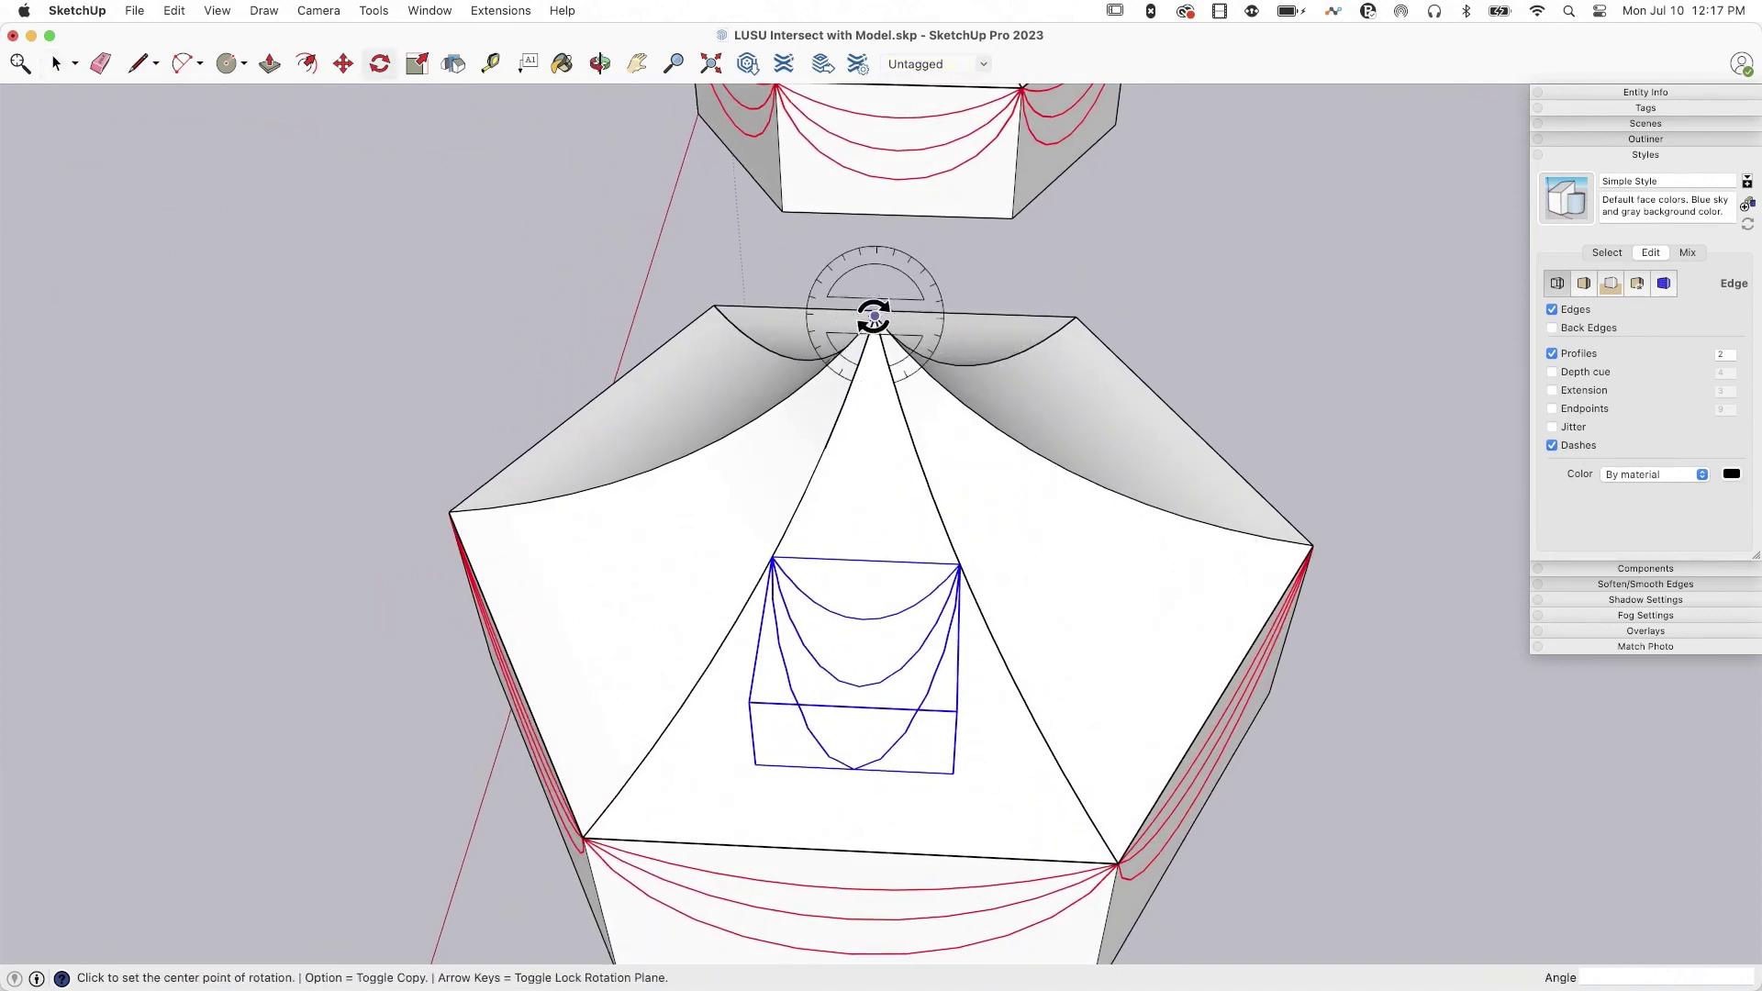
click(875, 316)
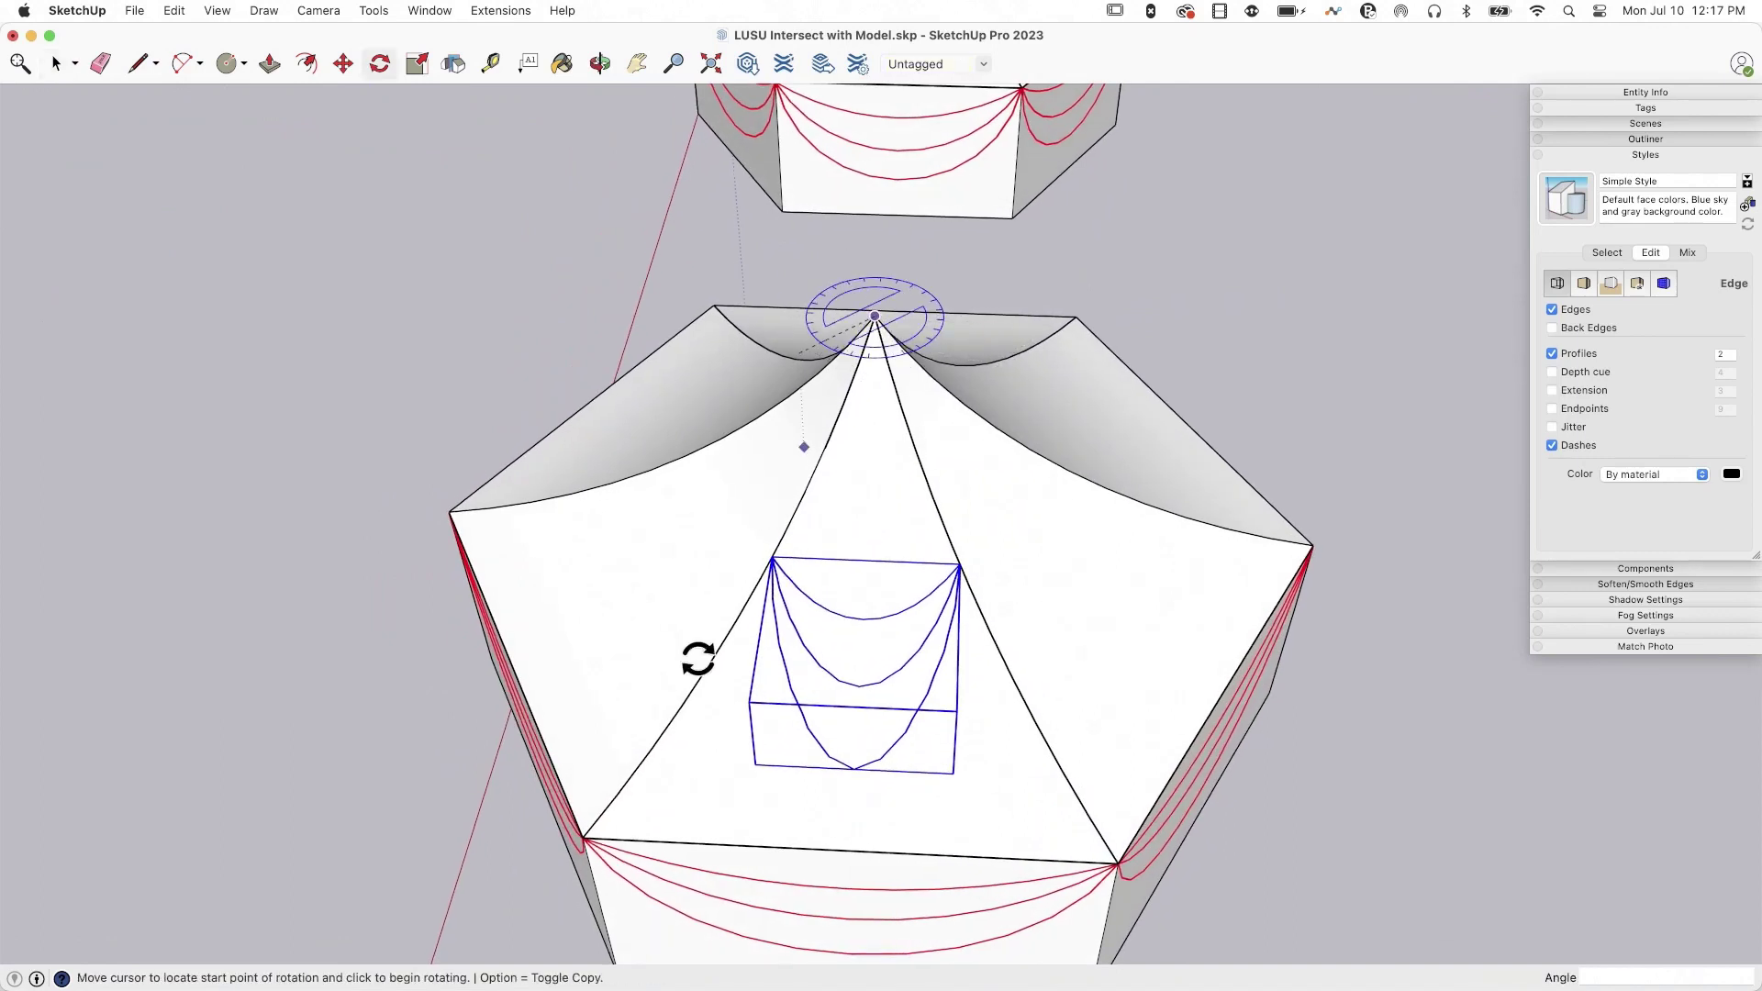
click(583, 837)
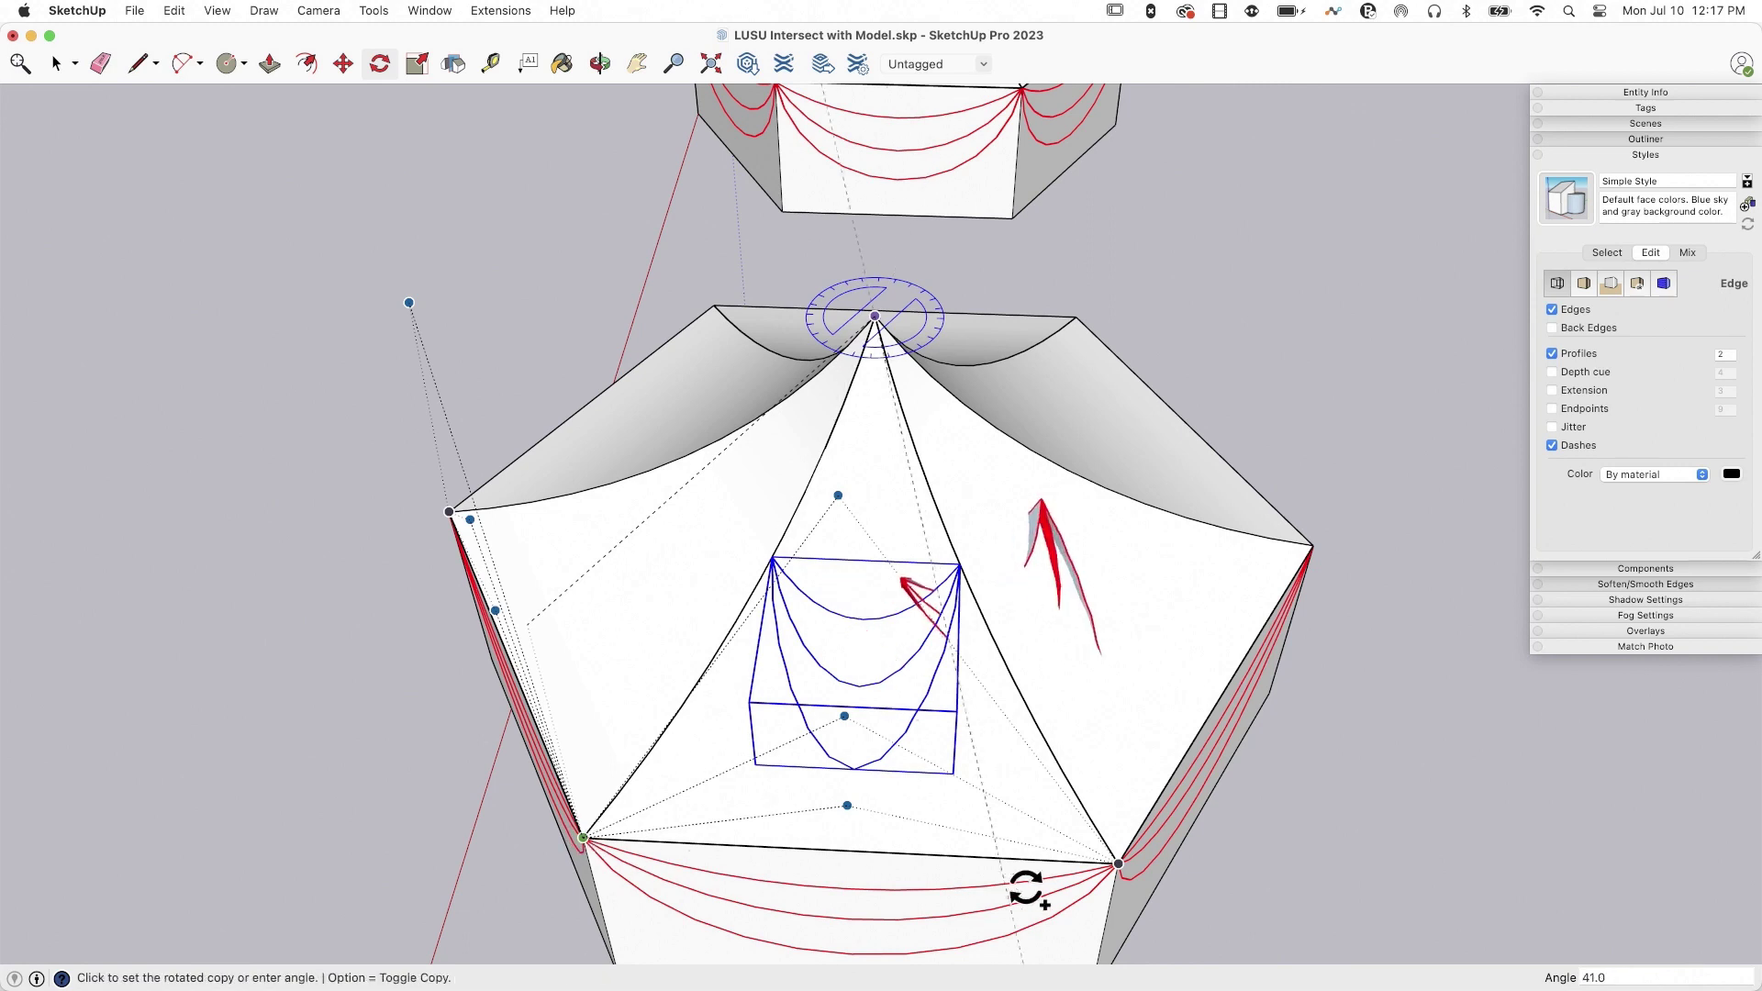
click(1116, 863)
text(5)
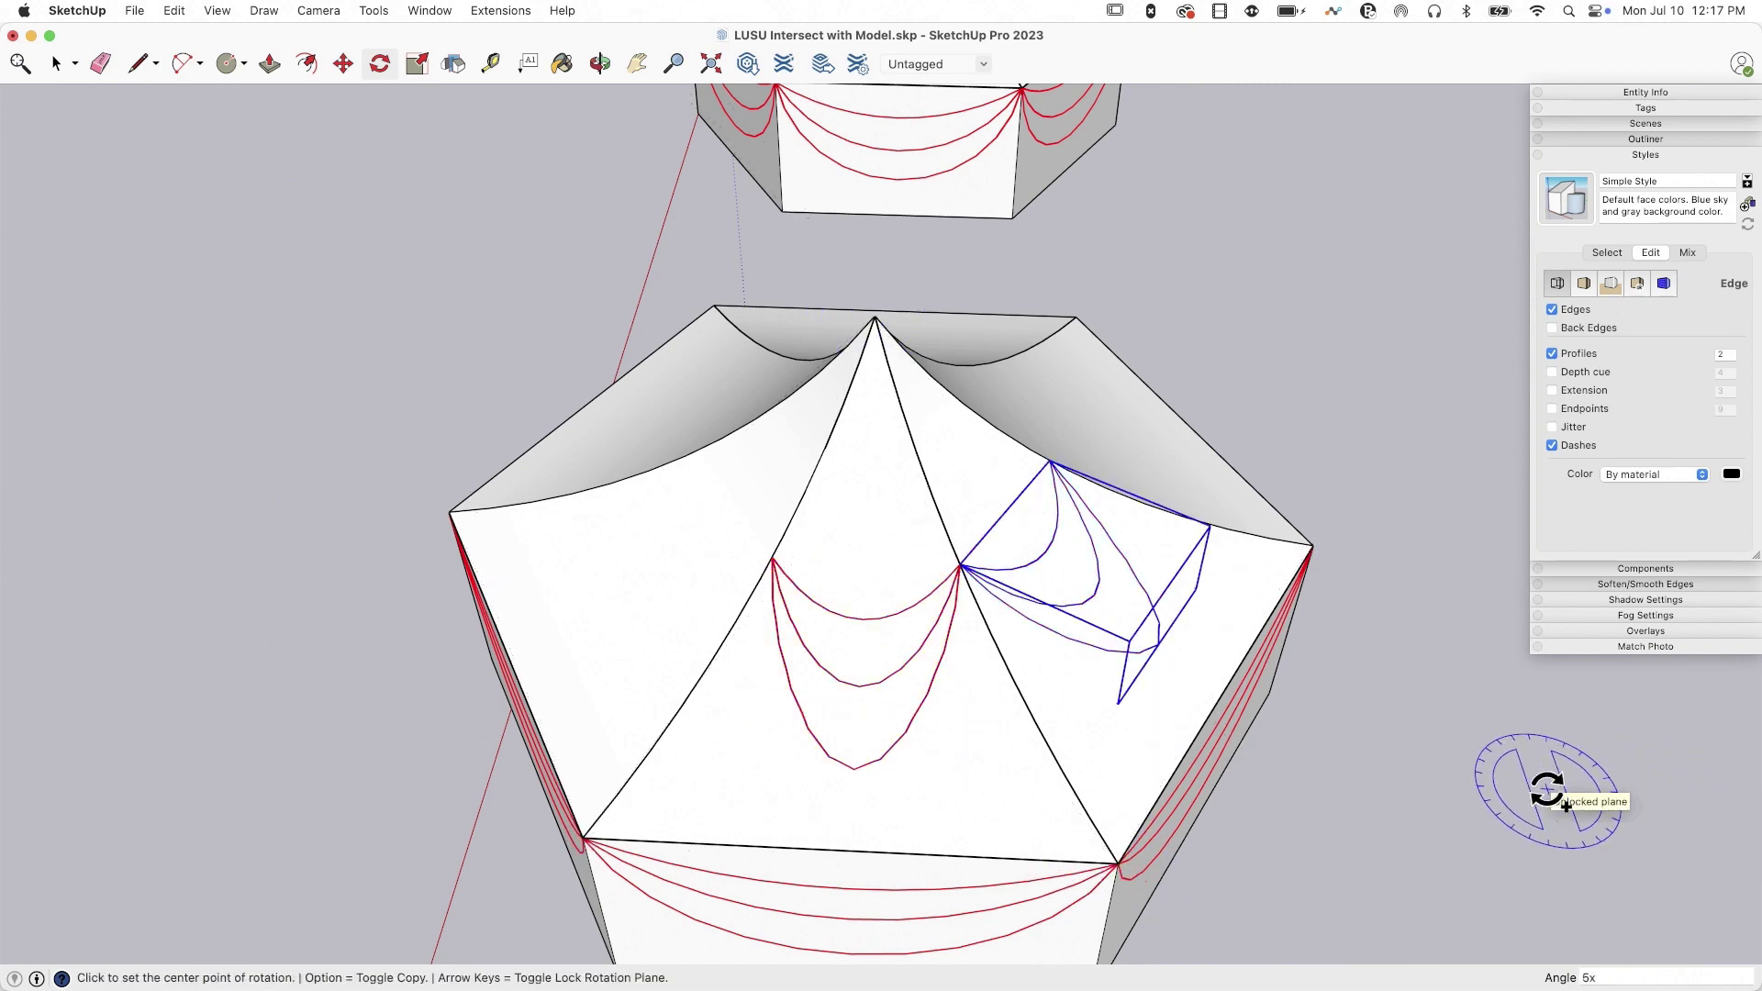
key(Return)
key(space)
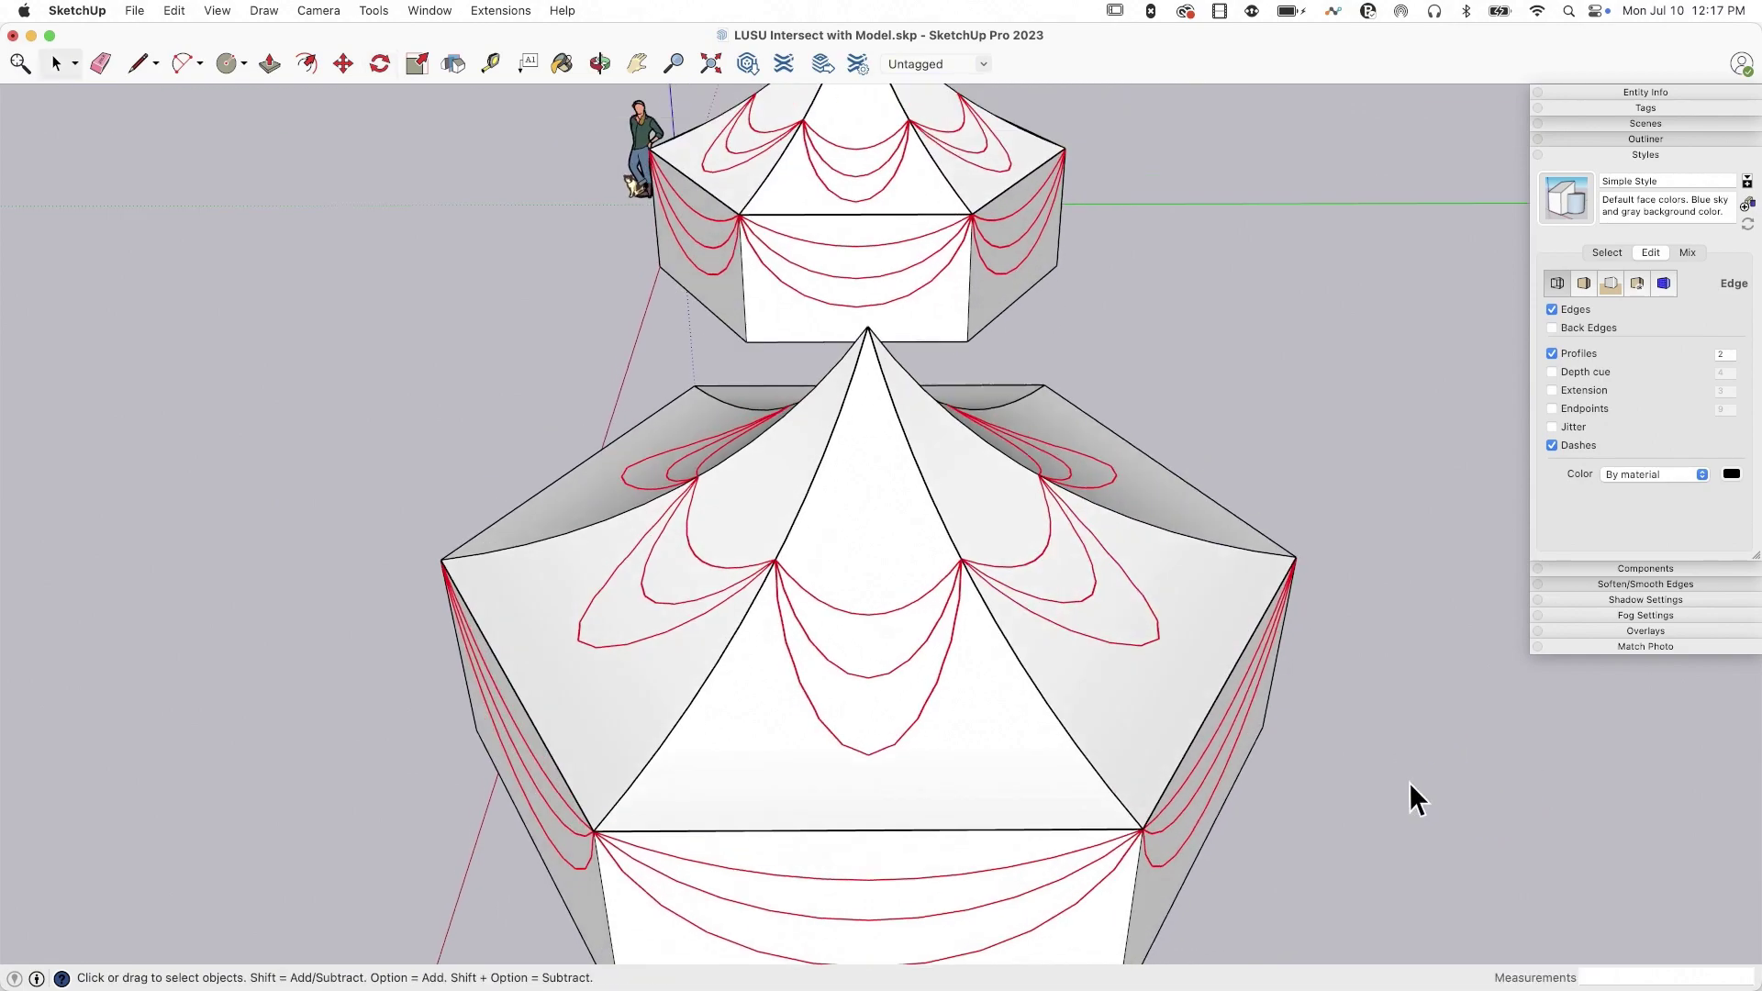
mouse_move(1407, 784)
middle_down()
mouse_move(850, 580)
mouse_move(842, 488)
mouse_move(892, 604)
mouse_move(861, 597)
mouse_move(817, 642)
mouse_move(960, 582)
mouse_move(842, 564)
mouse_move(888, 669)
mouse_move(873, 630)
mouse_move(1295, 707)
mouse_move(798, 523)
mouse_move(757, 556)
middle_up()
click(850, 580)
Paint three alternate roof panels yellow (Lemon)
click(1299, 721)
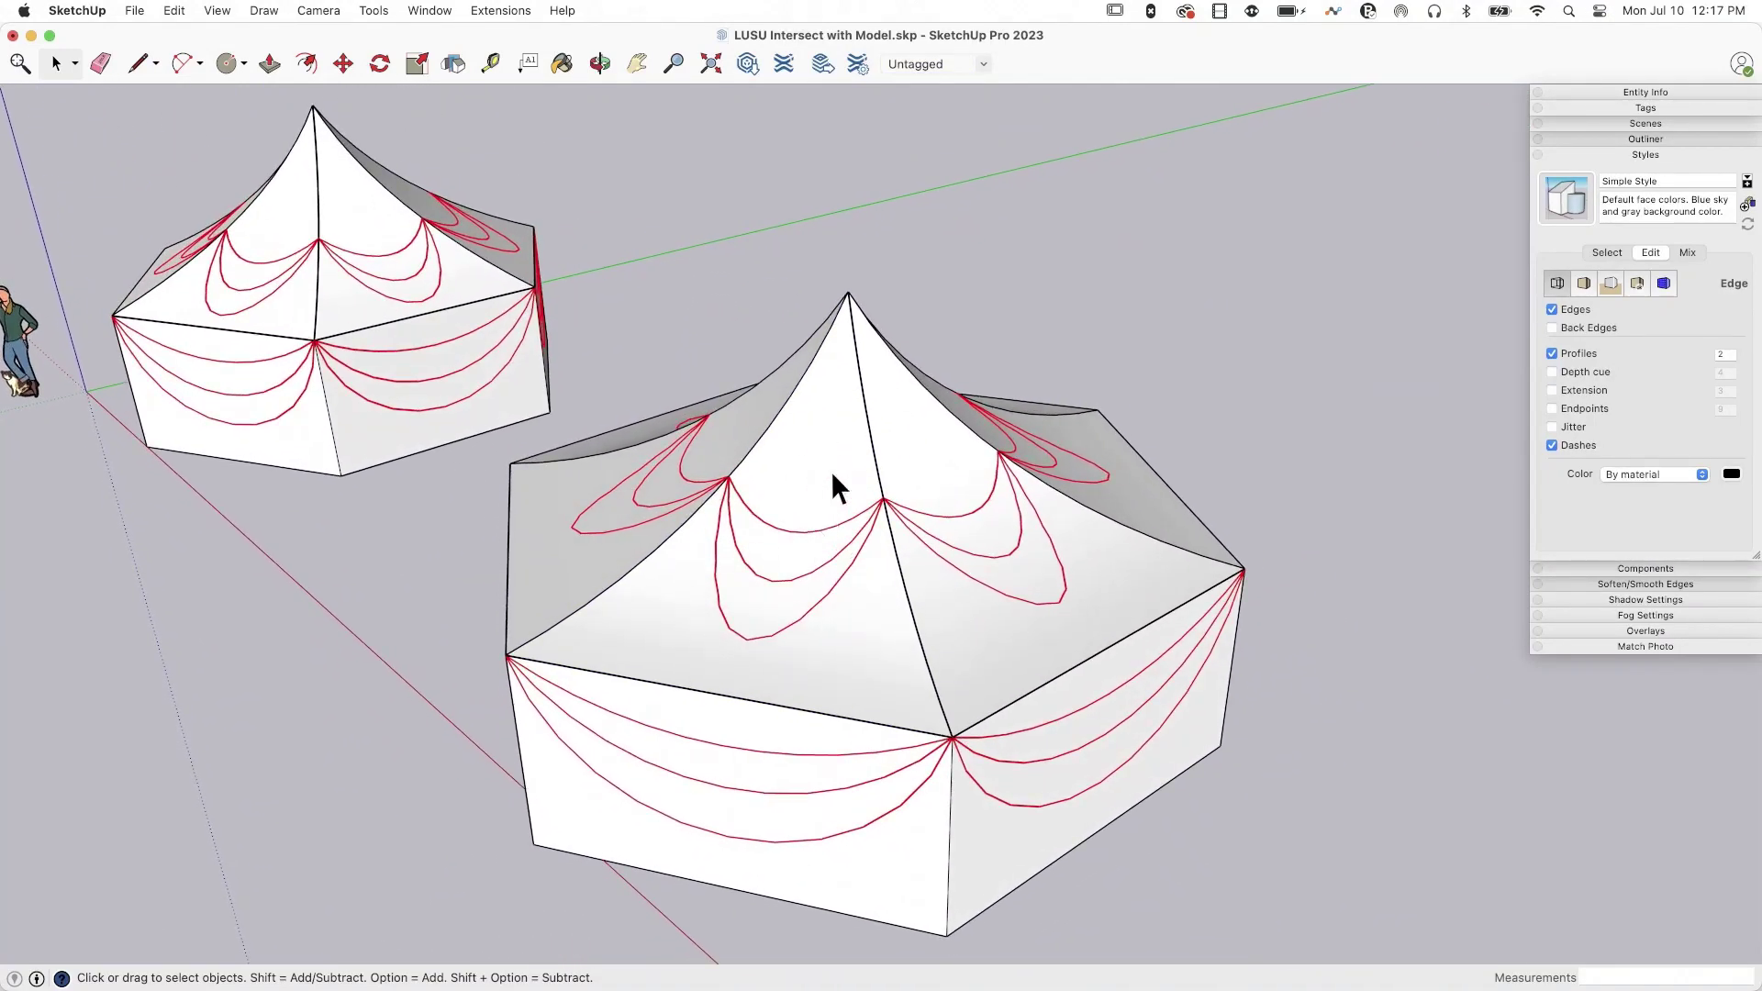
key(b)
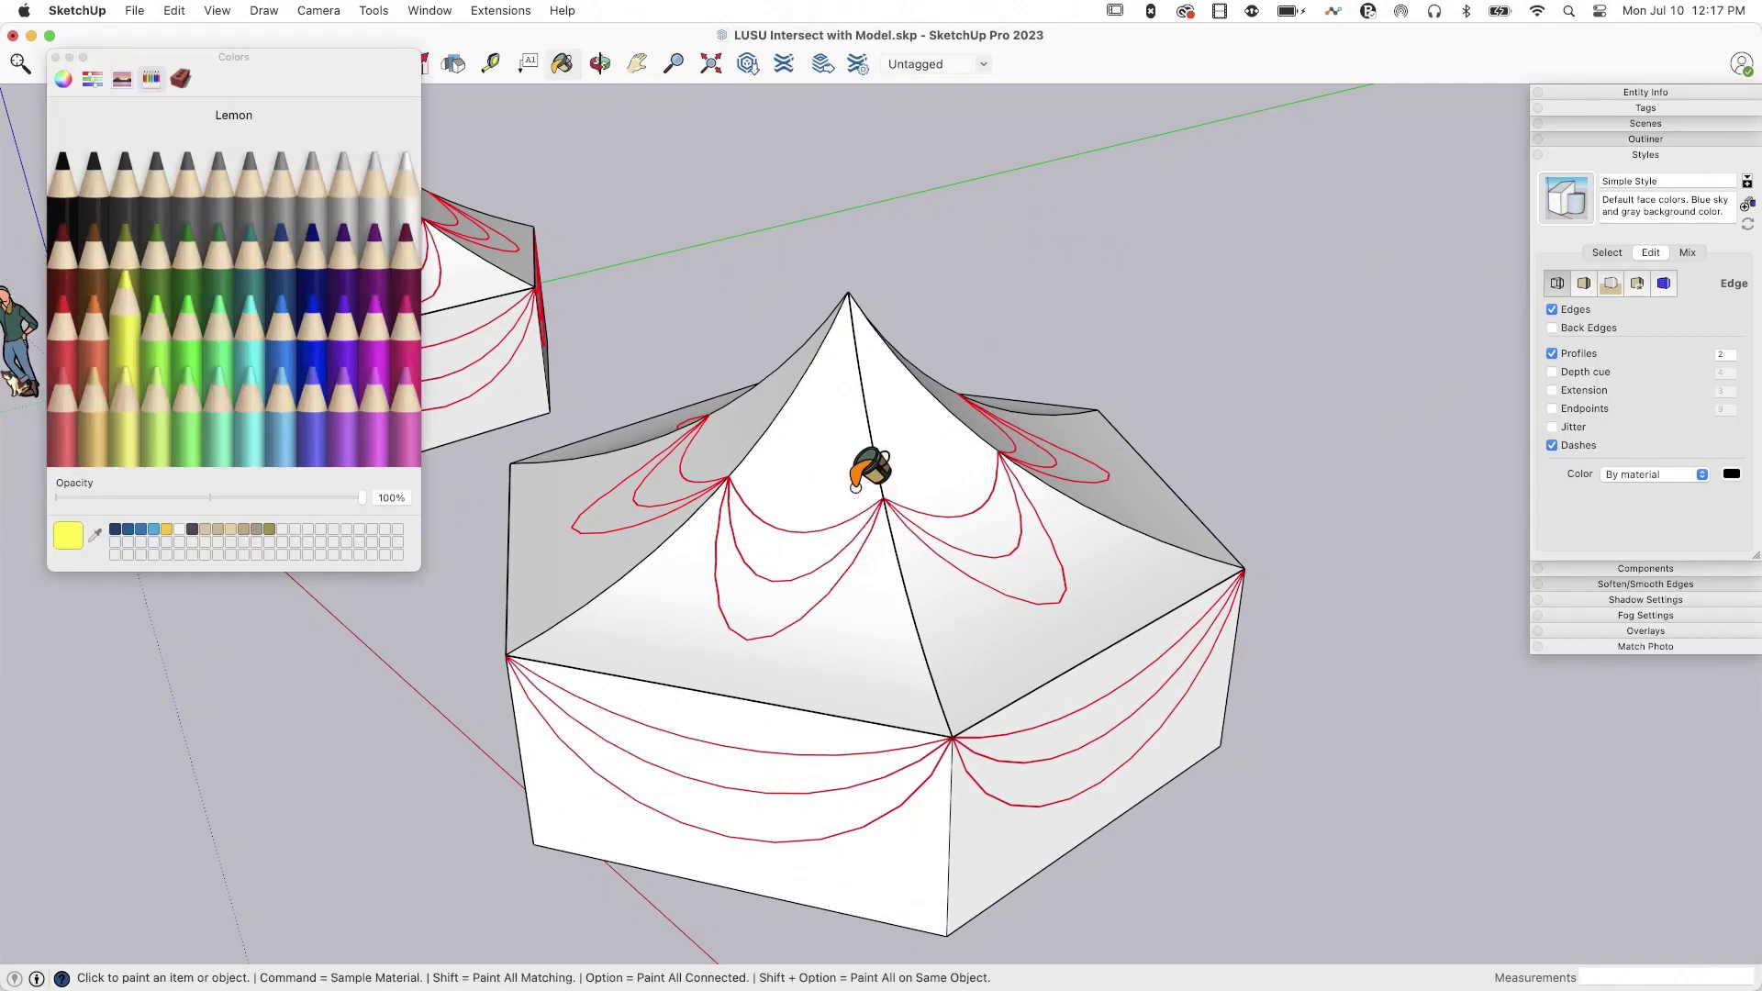
click(833, 464)
mouse_move(832, 463)
middle_down()
mouse_move(611, 267)
mouse_move(338, 336)
mouse_move(1063, 433)
mouse_move(989, 437)
mouse_move(863, 363)
middle_up()
click(988, 437)
click(890, 340)
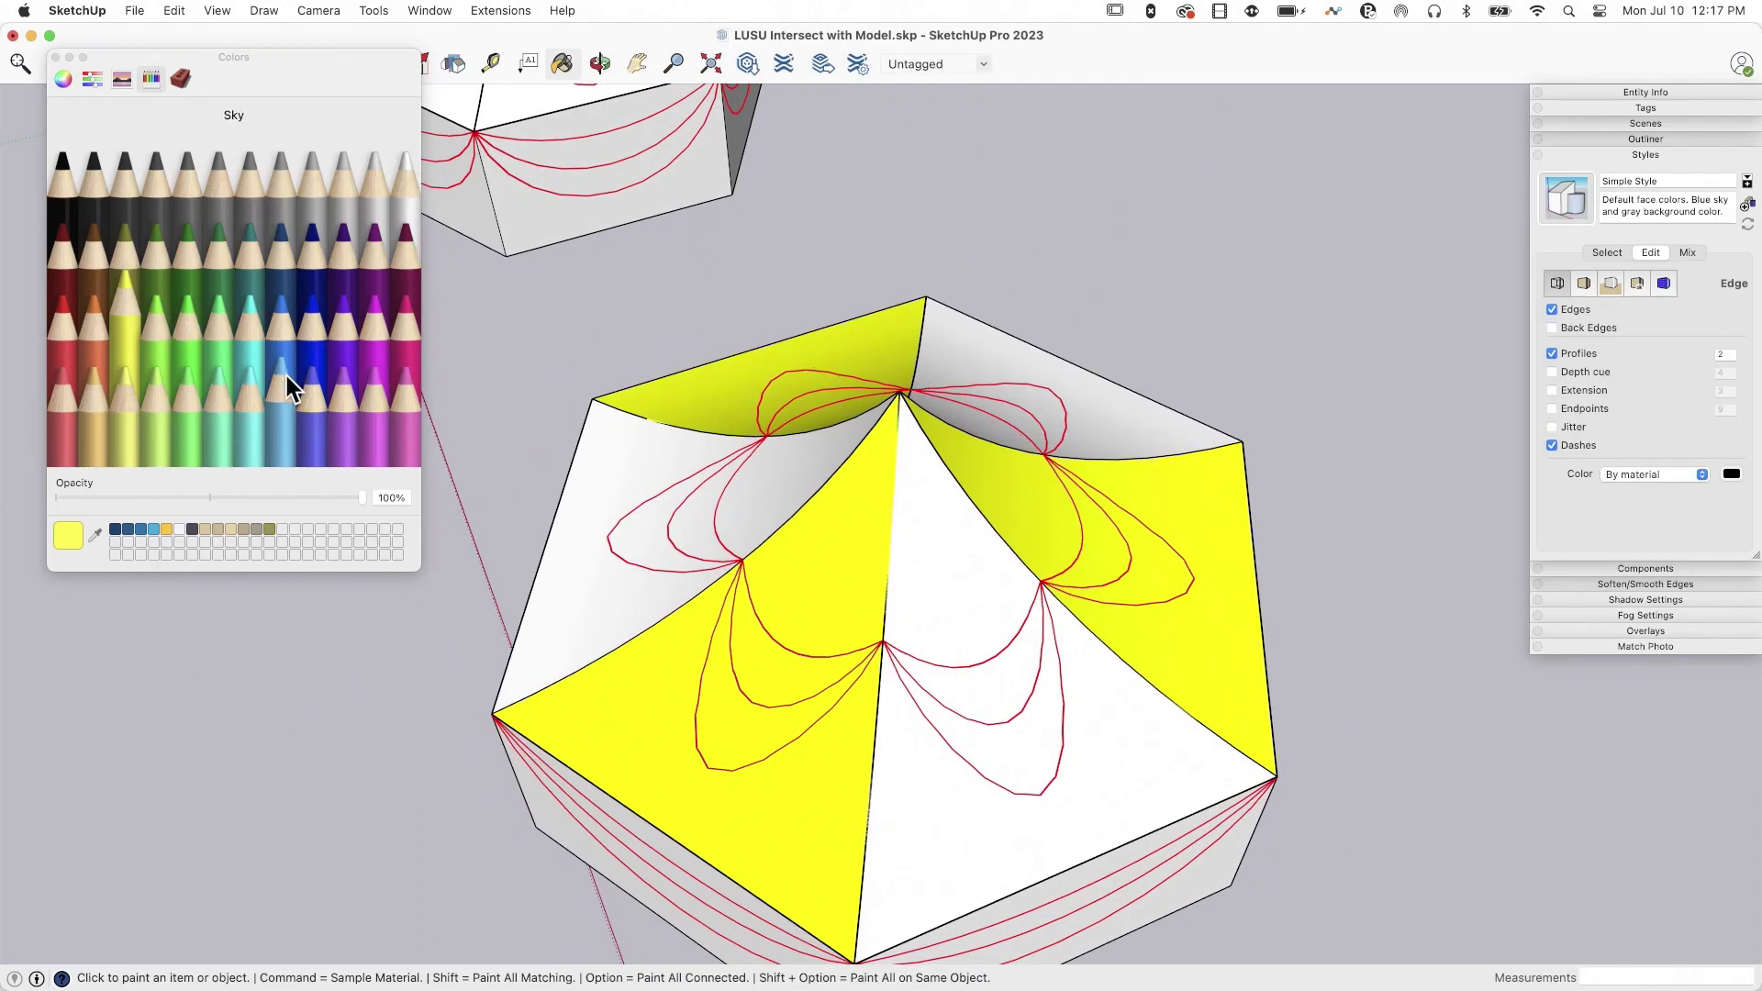
Paint the remaining three roof panels blue (Aqua) and view the striped tent beside the other
click(1056, 807)
click(1096, 420)
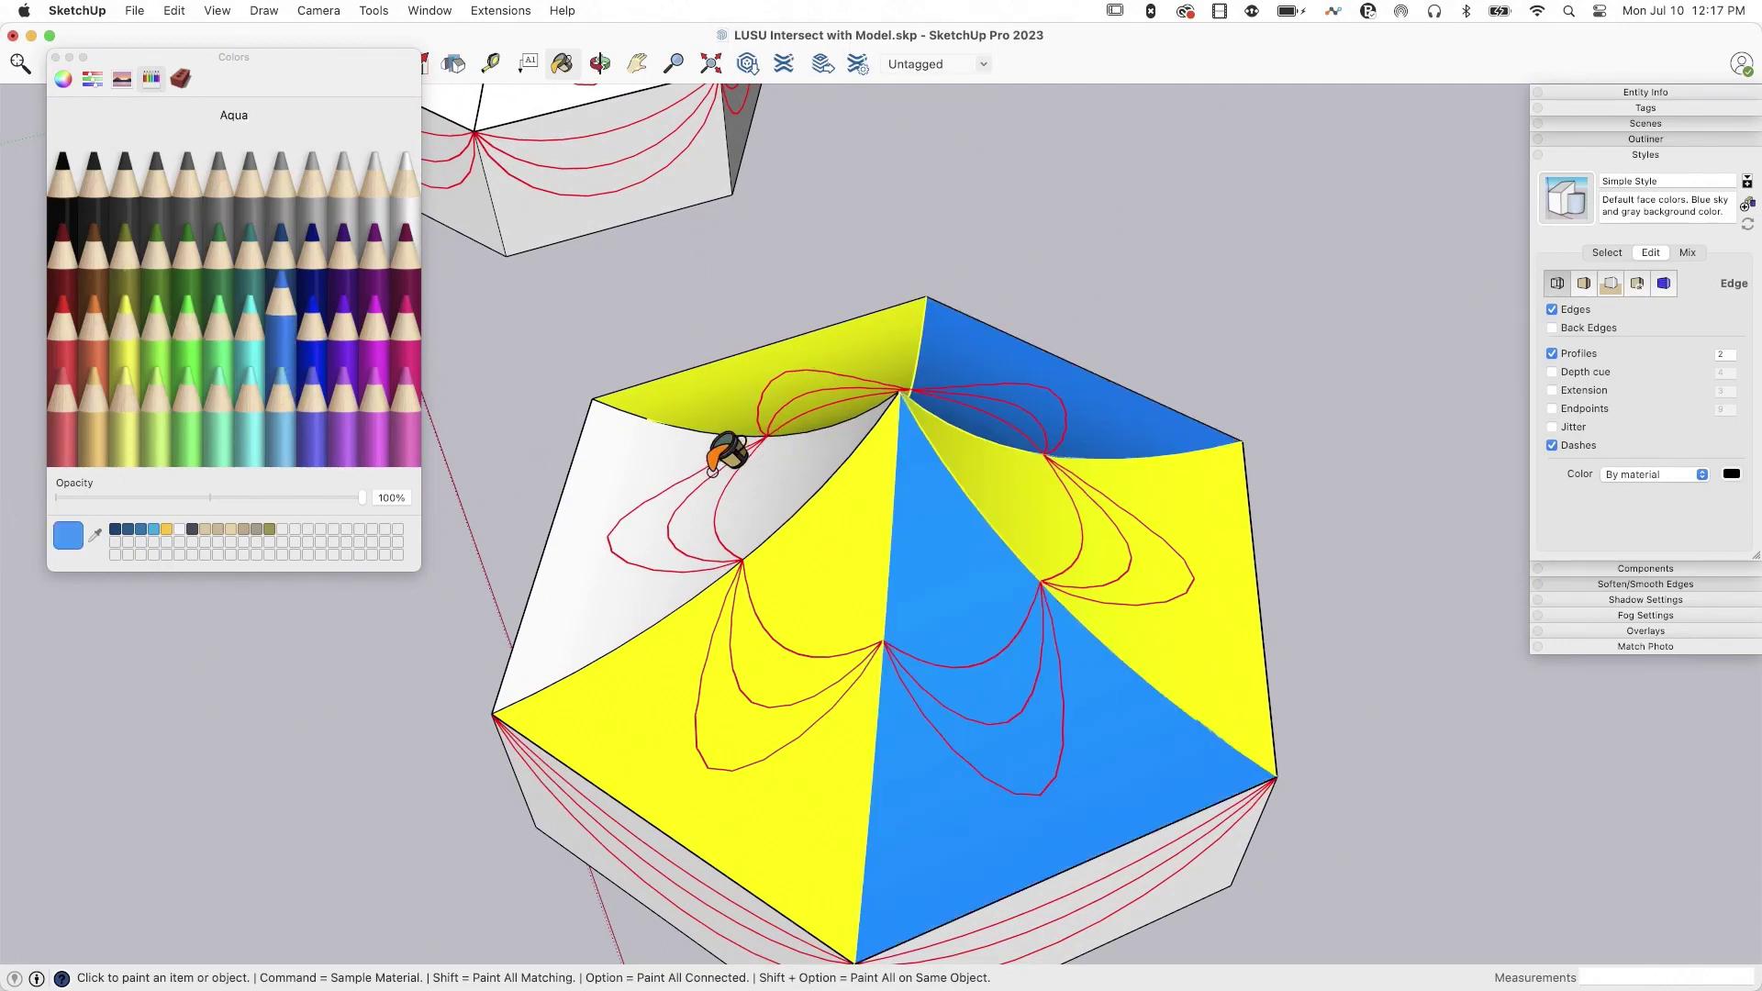
click(615, 494)
key(space)
middle_drag(1117, 657, 722, 730)
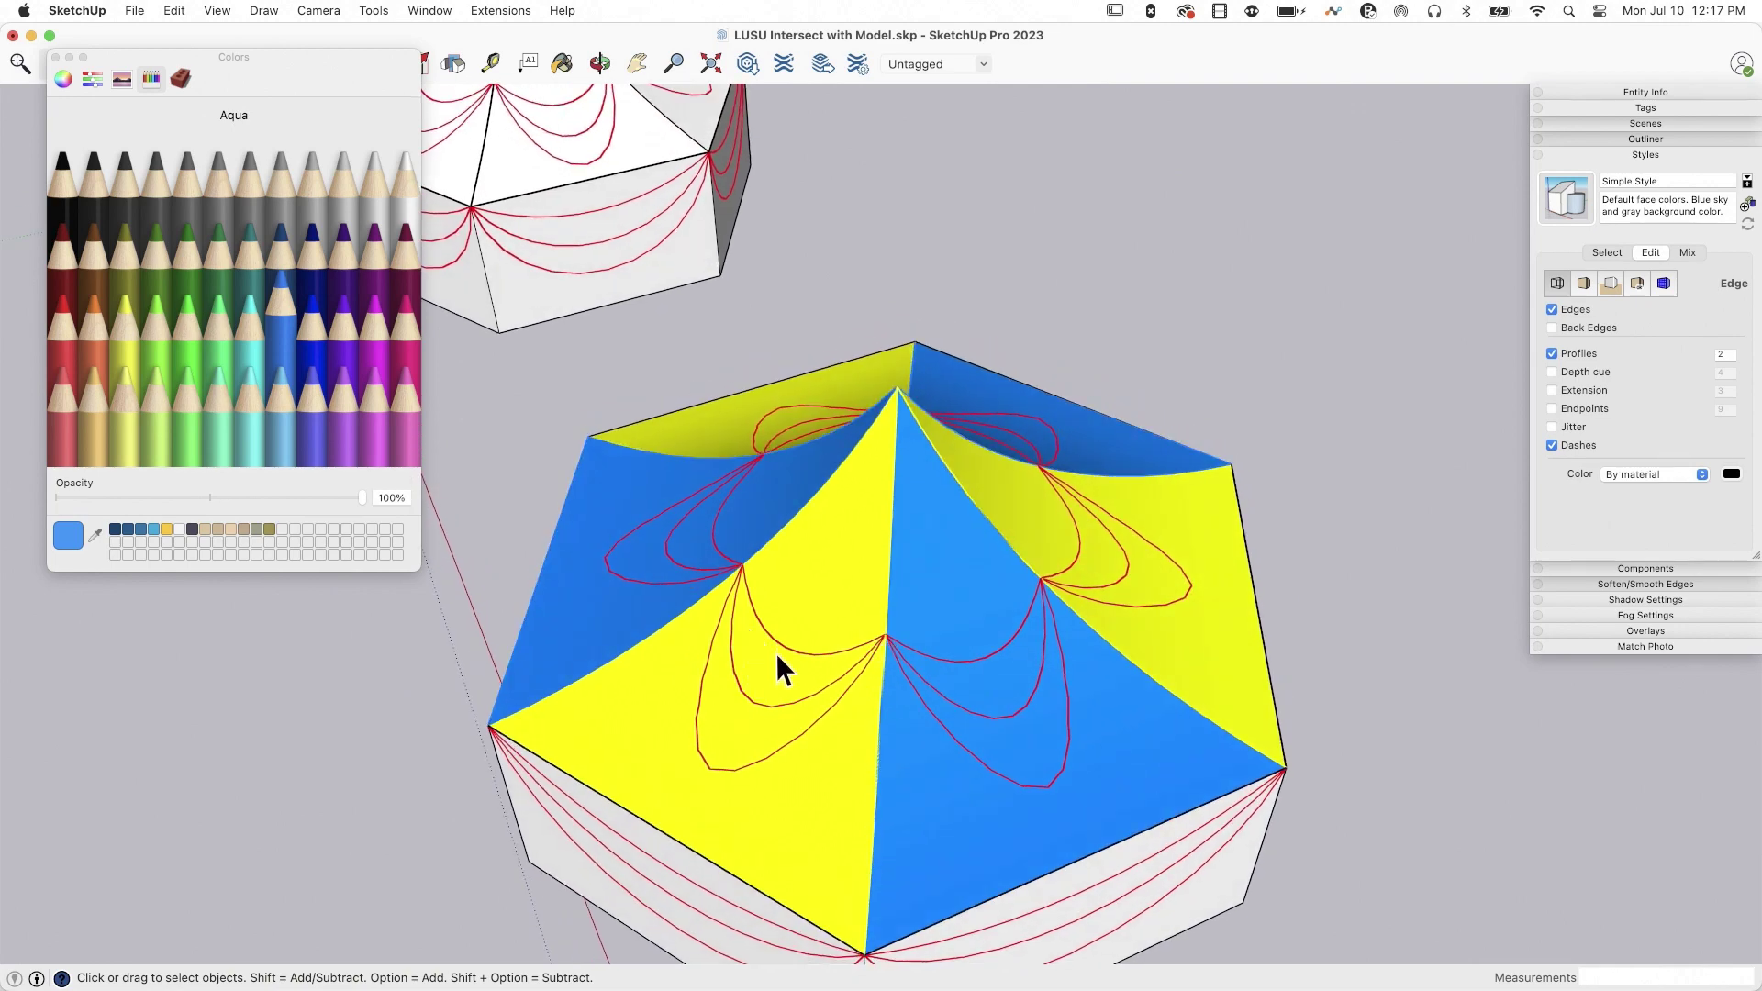
scroll(731, 653, down, 5)
mouse_move(864, 593)
middle_down()
mouse_move(825, 543)
mouse_move(1214, 651)
middle_up()
middle_drag(840, 629, 885, 549)
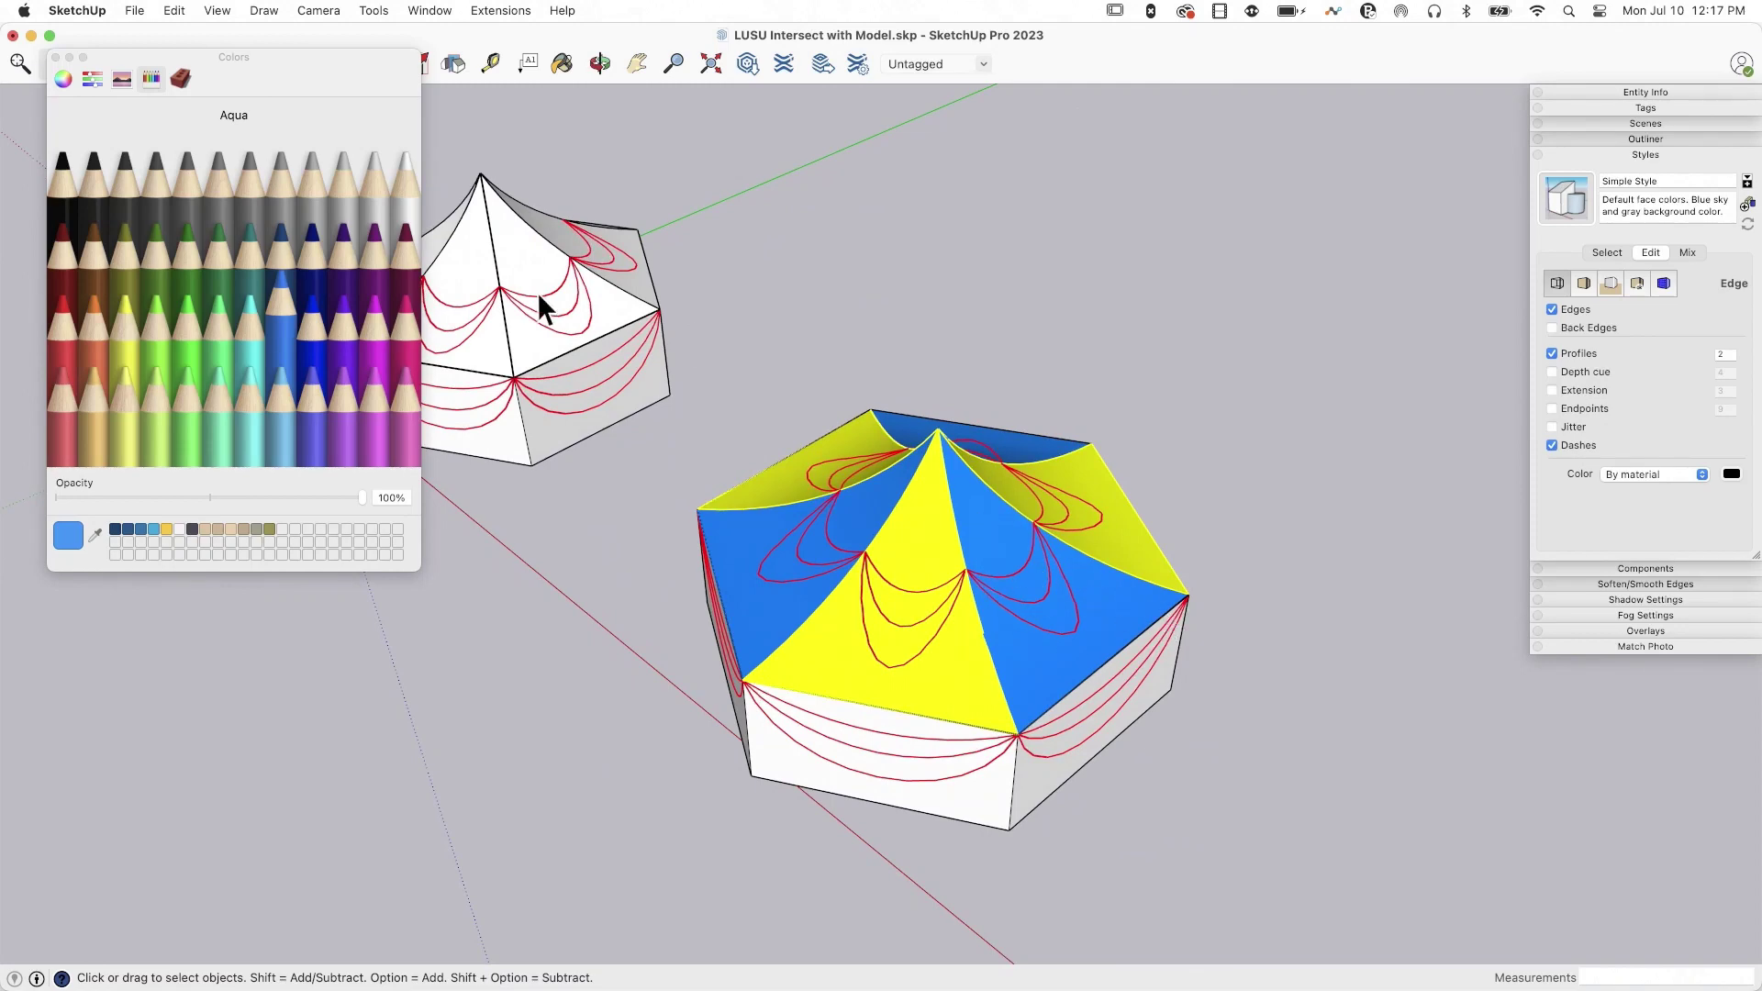
mouse_move(1132, 689)
middle_down()
mouse_move(814, 551)
mouse_move(885, 630)
middle_up()
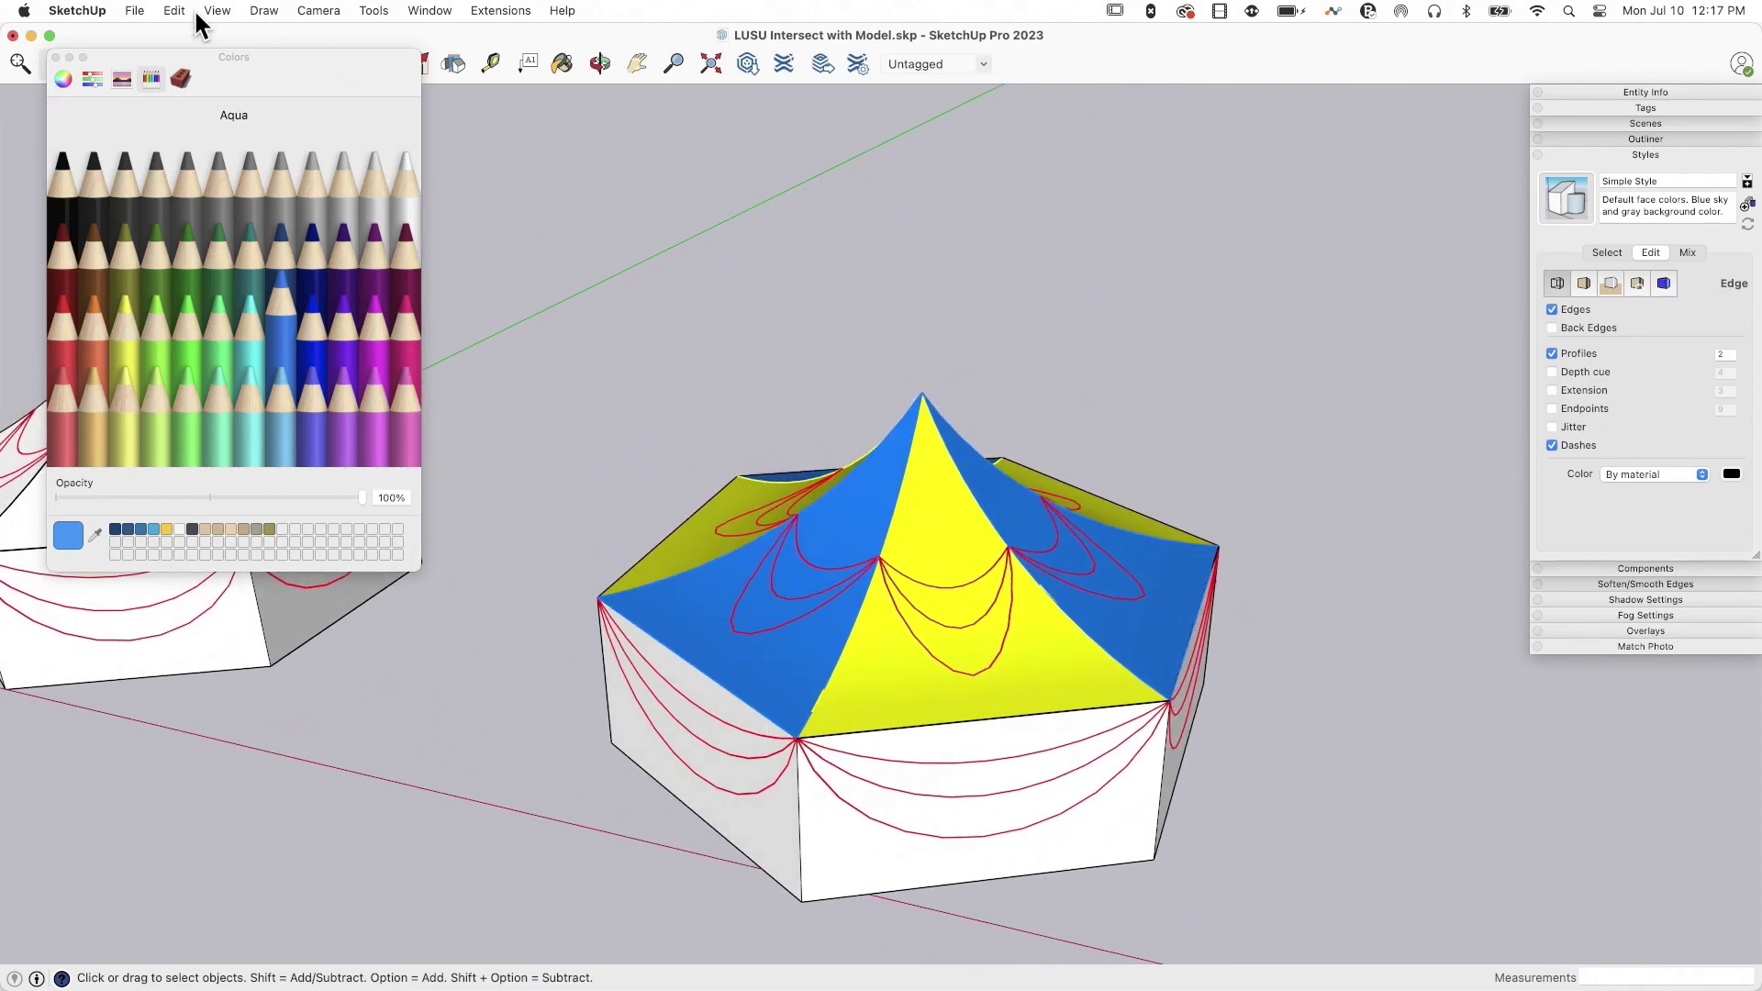
Dismiss the Colors window and orbit so the yellow-and-blue striped tent and the plain white tent both fill the view
click(55, 58)
mouse_move(1236, 535)
middle_down()
mouse_move(1226, 431)
mouse_move(1155, 359)
mouse_move(1072, 323)
mouse_move(1242, 734)
mouse_move(789, 454)
mouse_move(895, 496)
mouse_move(952, 477)
middle_up()
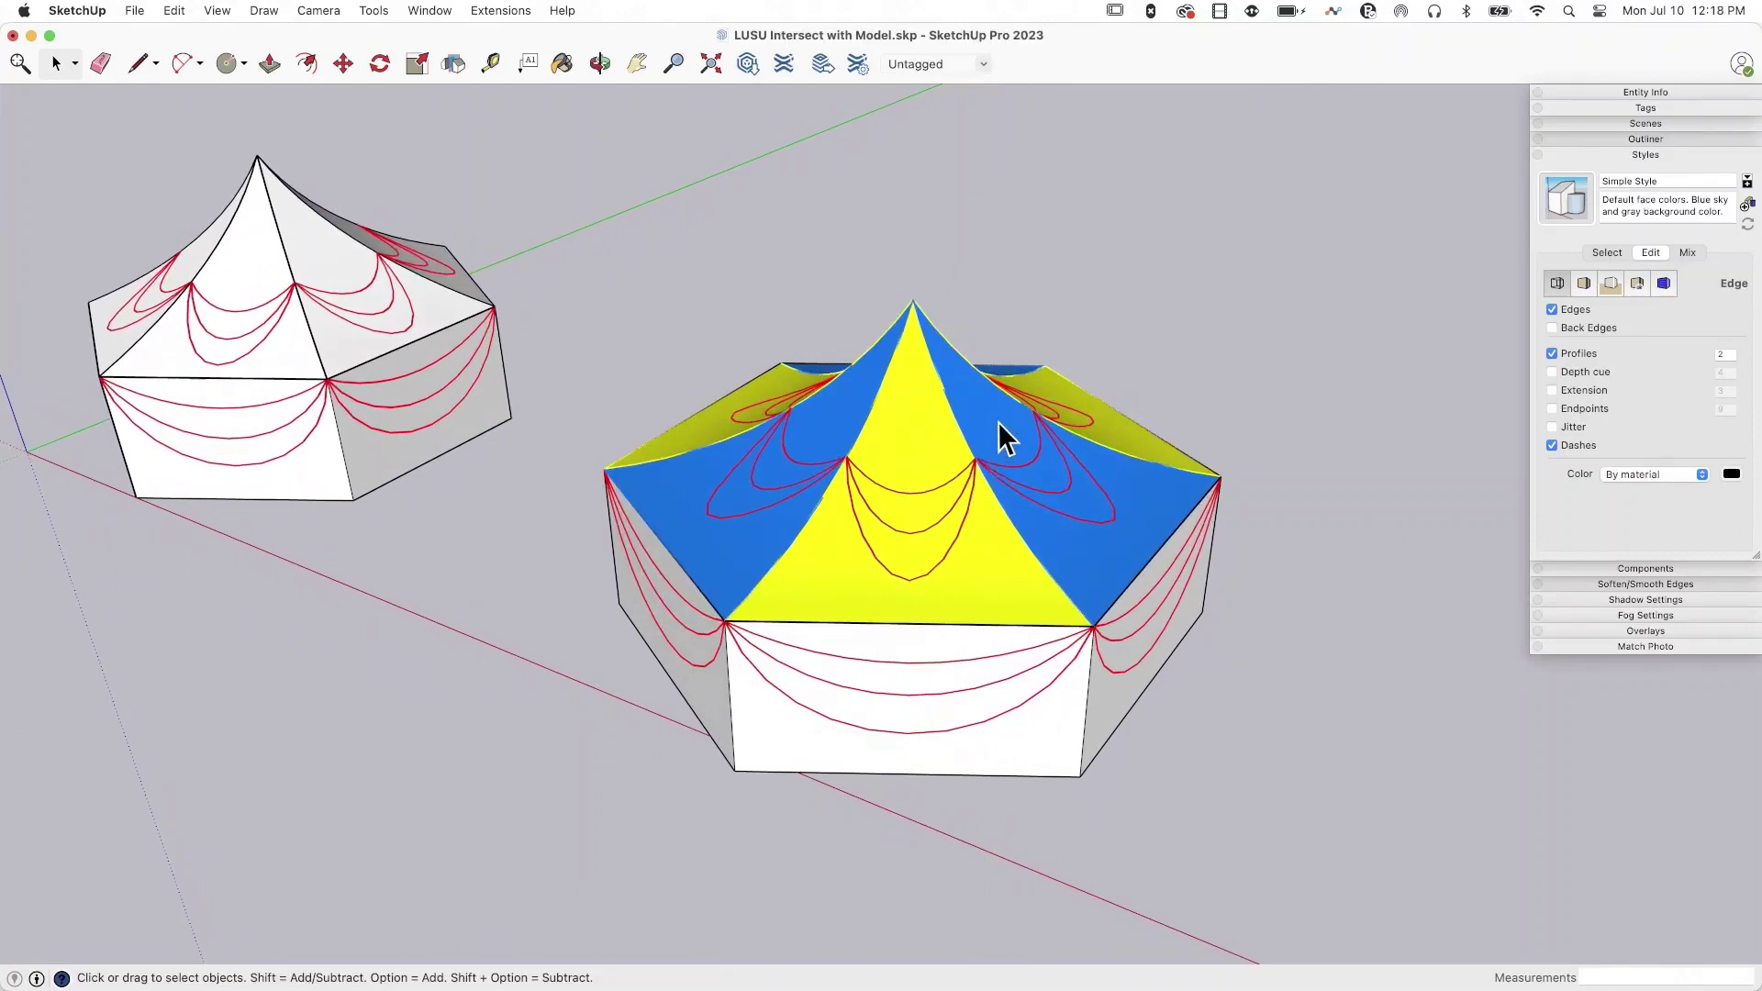